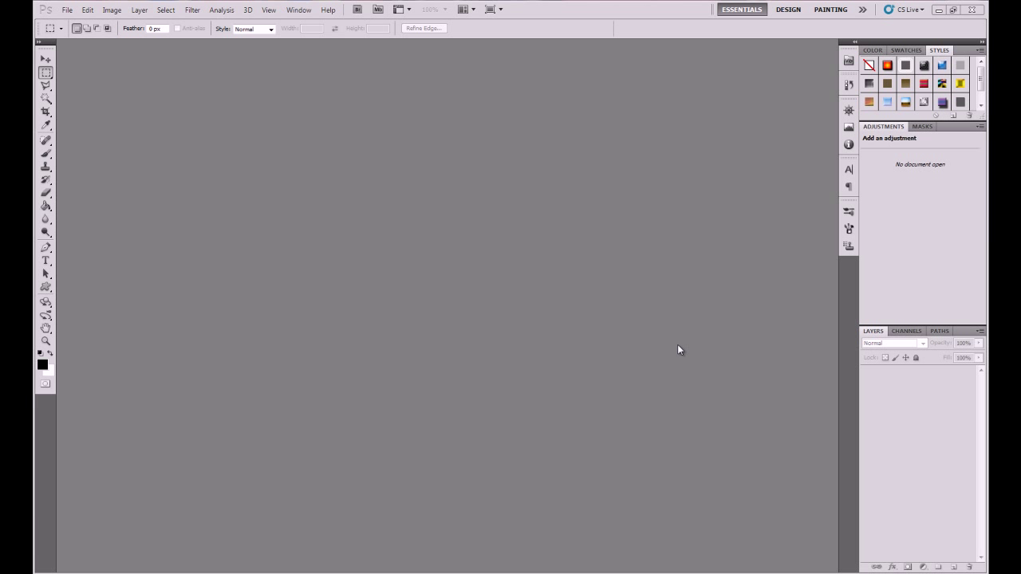
# Create a new document with width and height of 1500 px and resolution 300 ppi
pyautogui.click(67, 11)
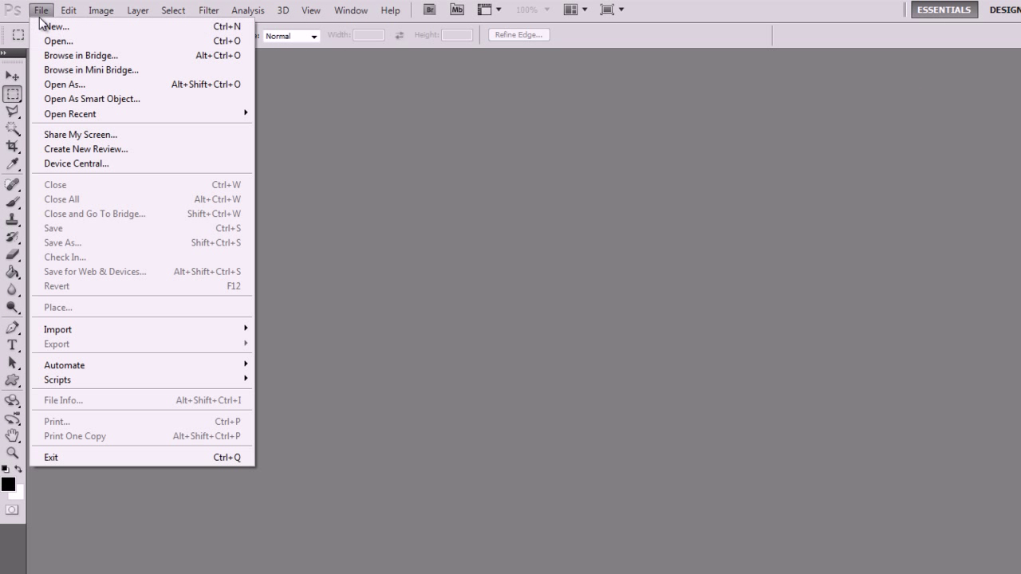
pyautogui.click(101, 27)
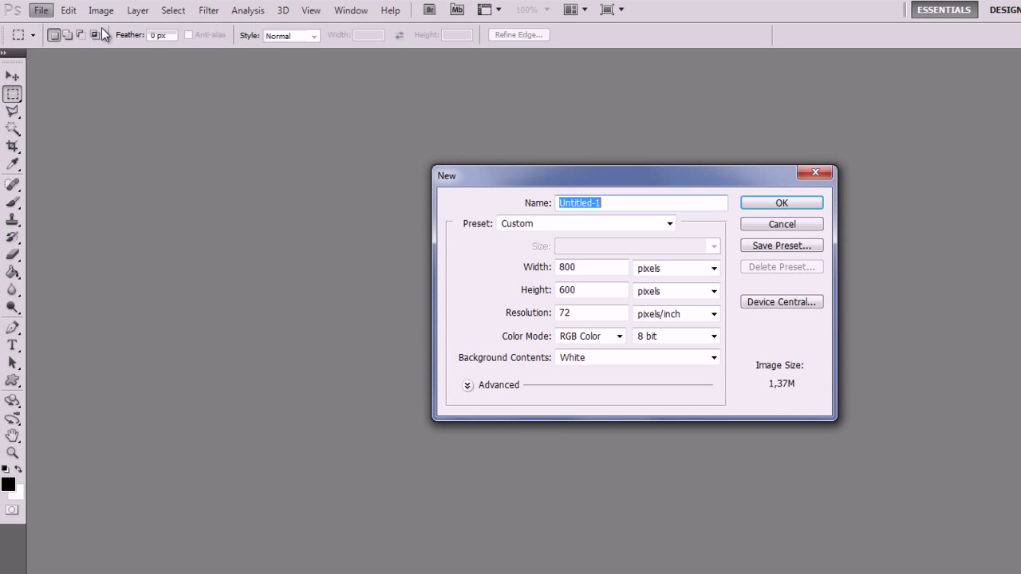
pyautogui.doubleClick(586, 270)
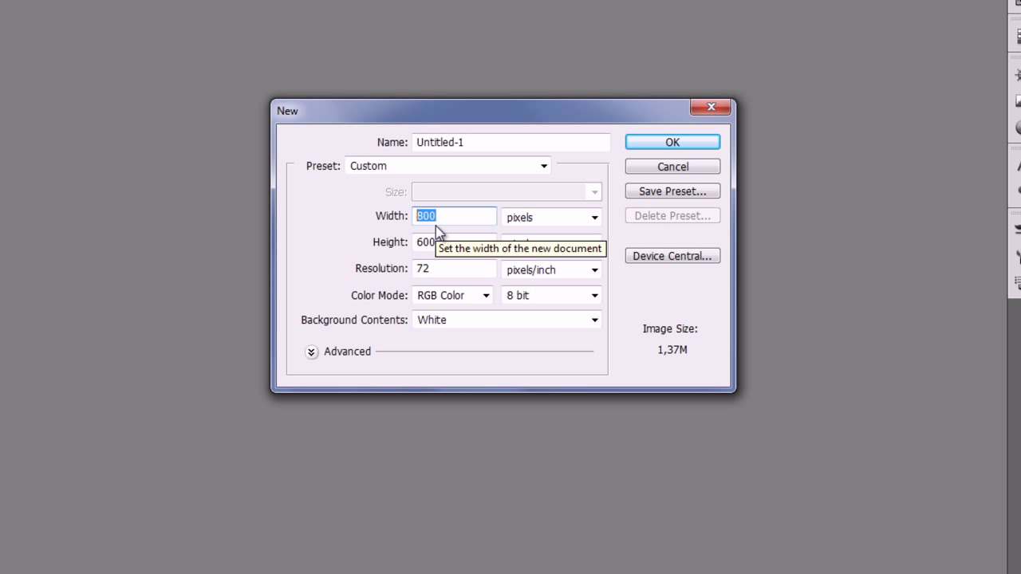
pyautogui.write('1500')
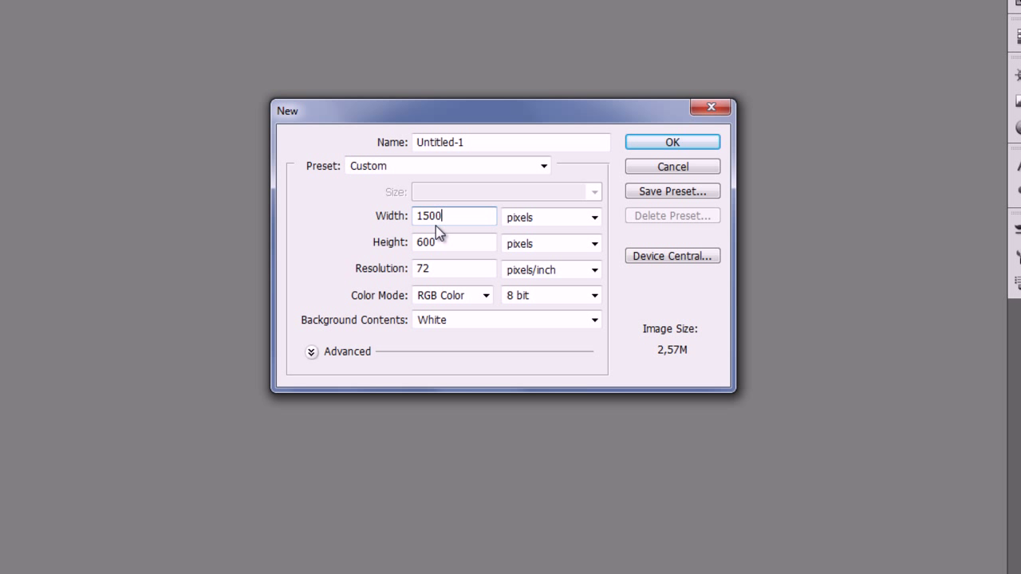
pyautogui.doubleClick(423, 242)
pyautogui.write('1500')
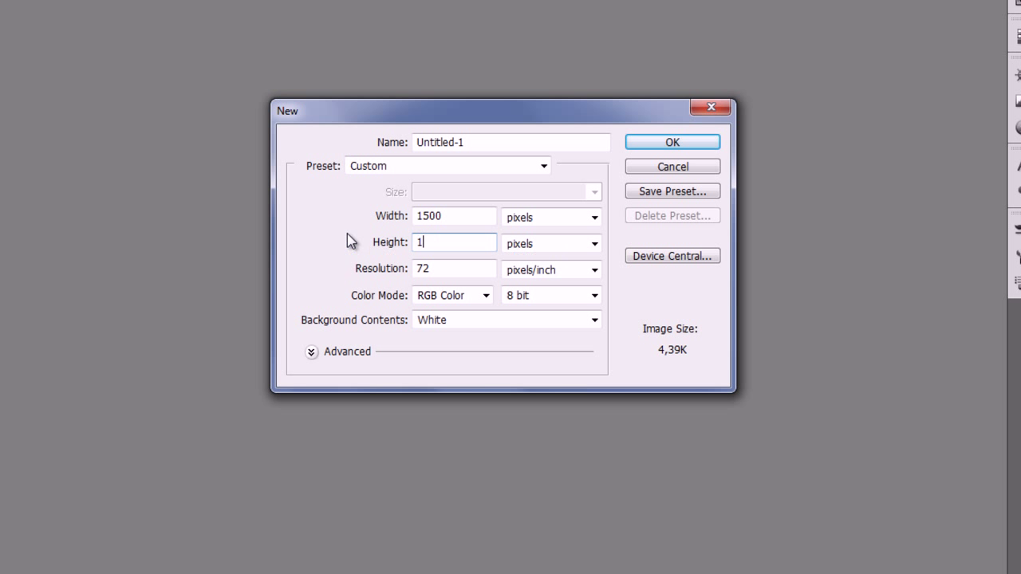
pyautogui.doubleClick(451, 268)
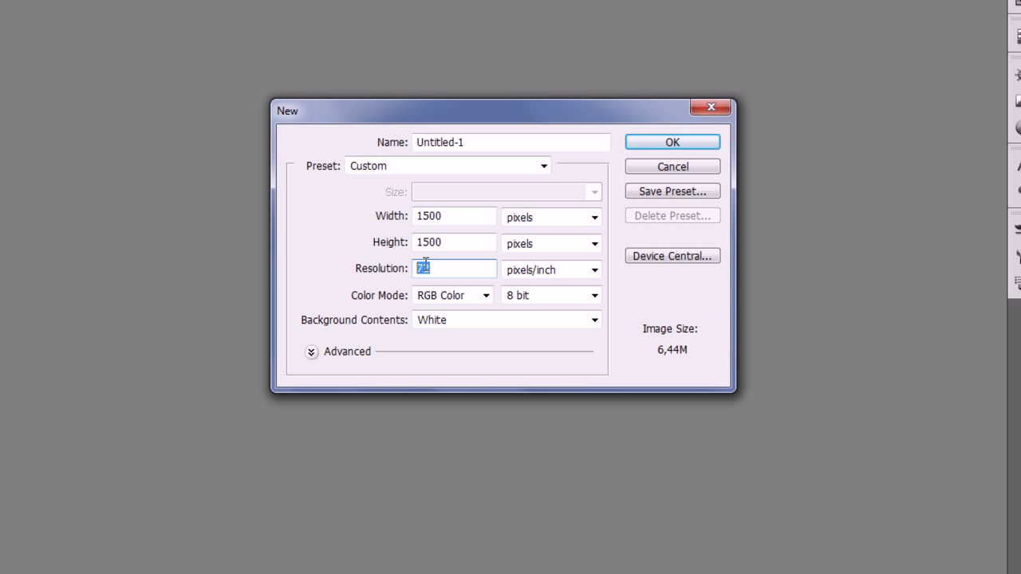
pyautogui.write('300')
pyautogui.click(672, 143)
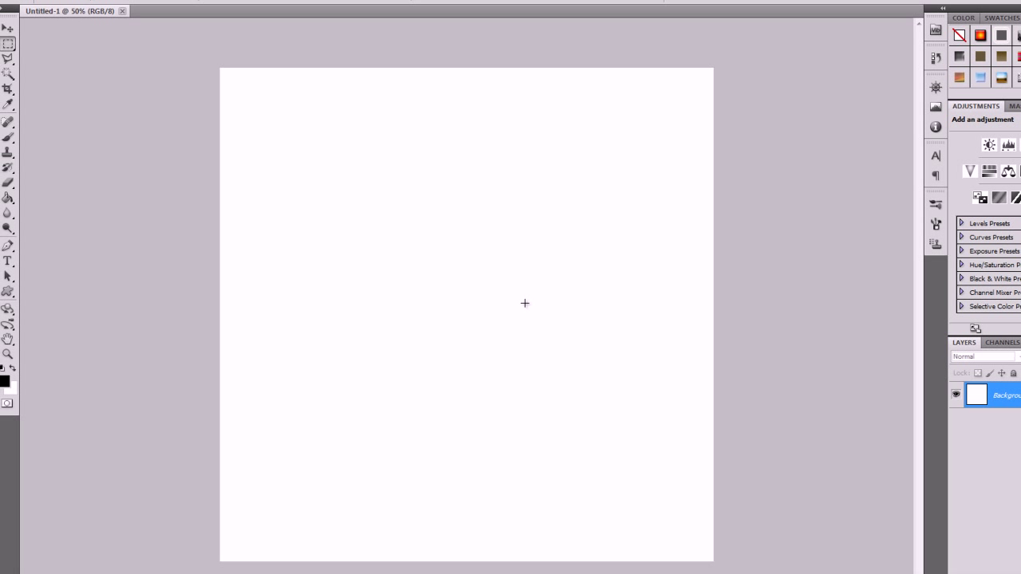
# Fill the canvas black with the Paint Bucket and add an empty Layer 1
pyautogui.click(8, 197)
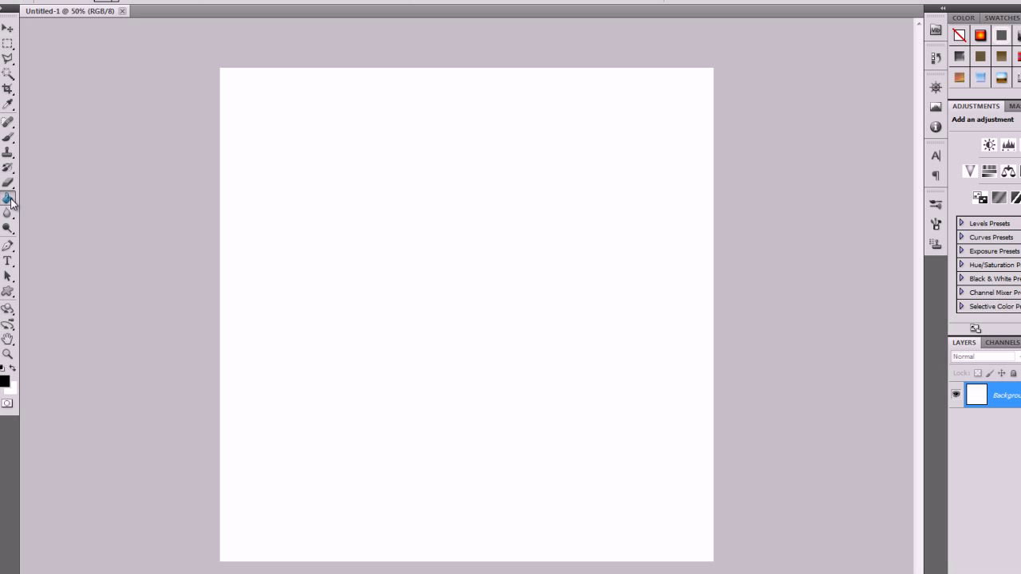
pyautogui.click(390, 224)
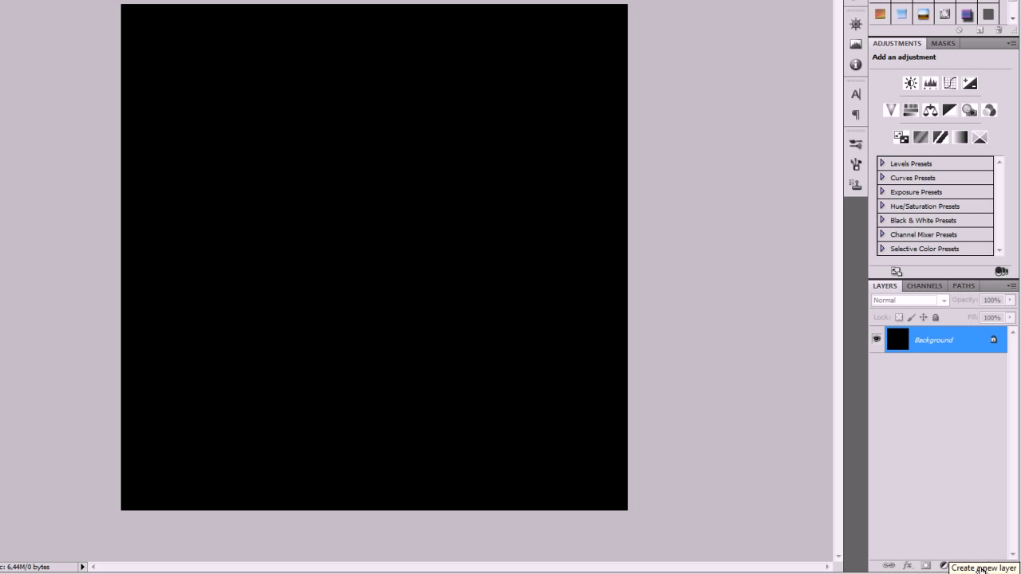
pyautogui.click(981, 565)
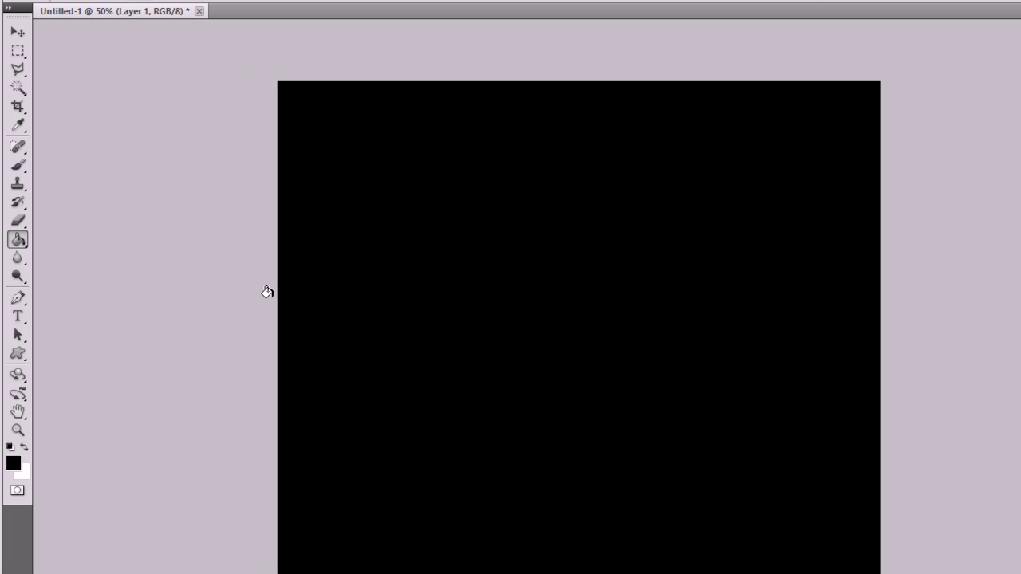
# Drag a circular selection near the canvas centre with the Elliptical Marquee Tool
pyautogui.click(23, 52)
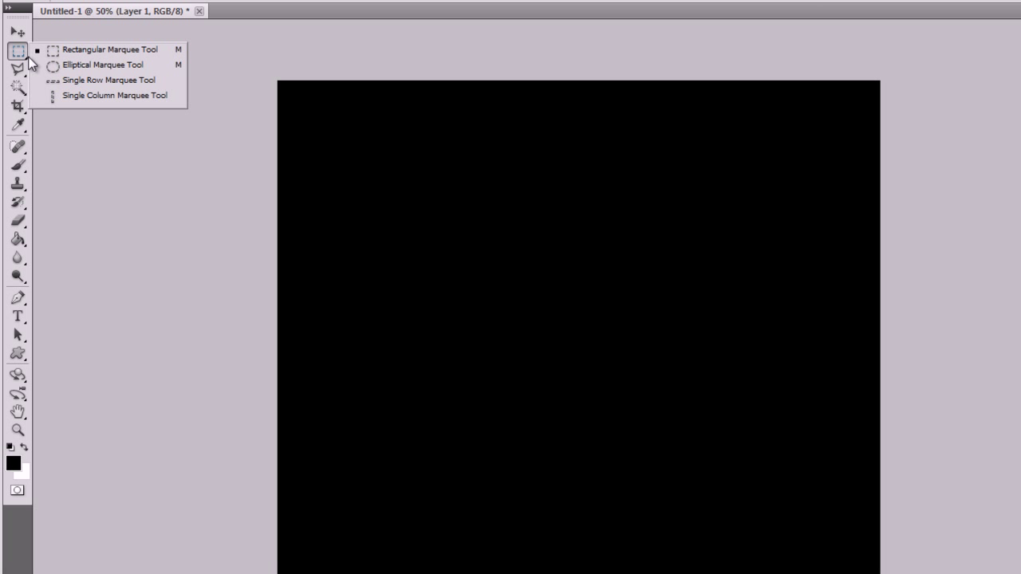
pyautogui.click(82, 67)
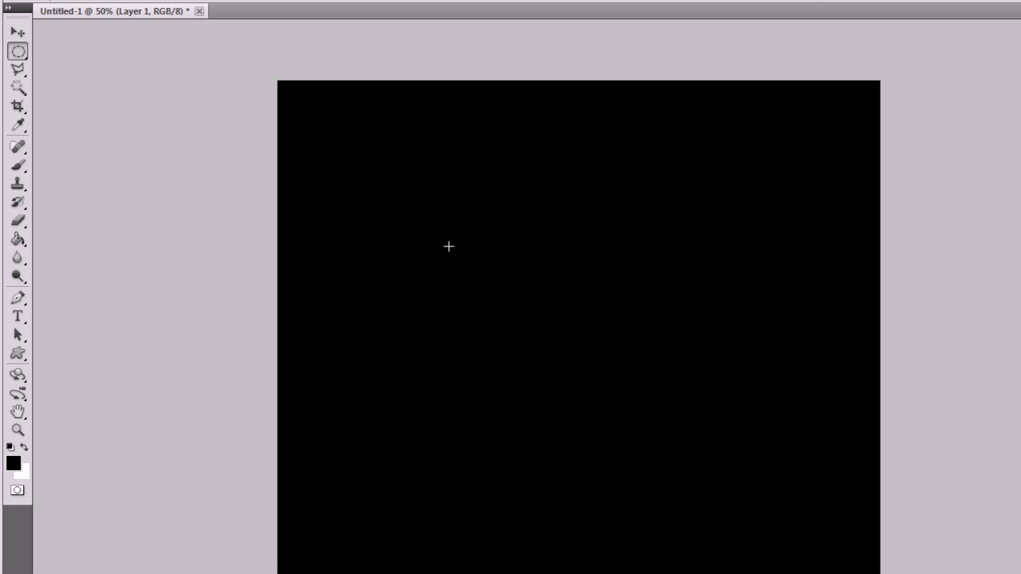
pyautogui.moveTo(448, 246); pyautogui.dragTo(675, 508)
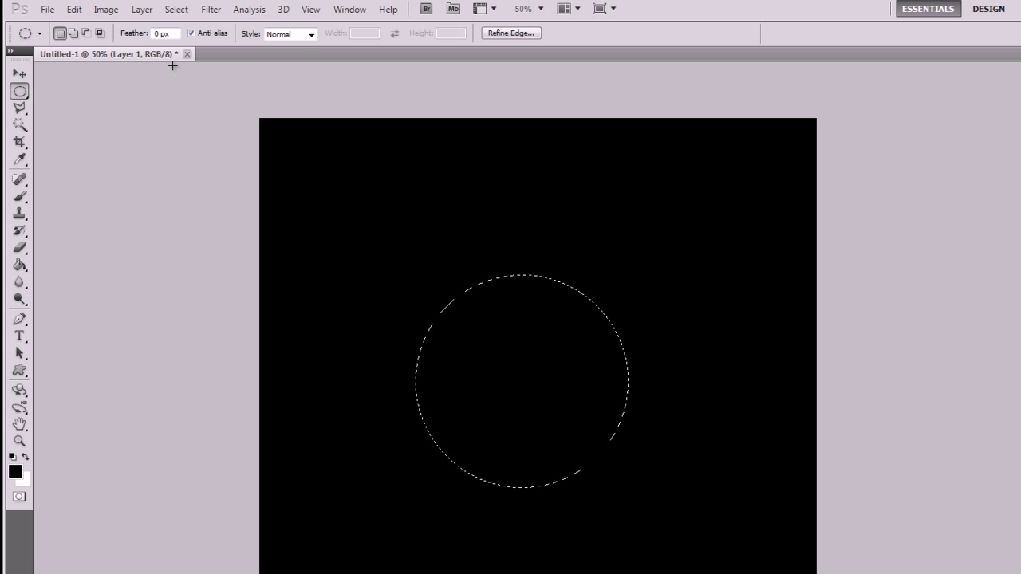
# Stroke the circle selection 10 px wide in grey 153,153,153, centred on the edge
pyautogui.click(73, 8)
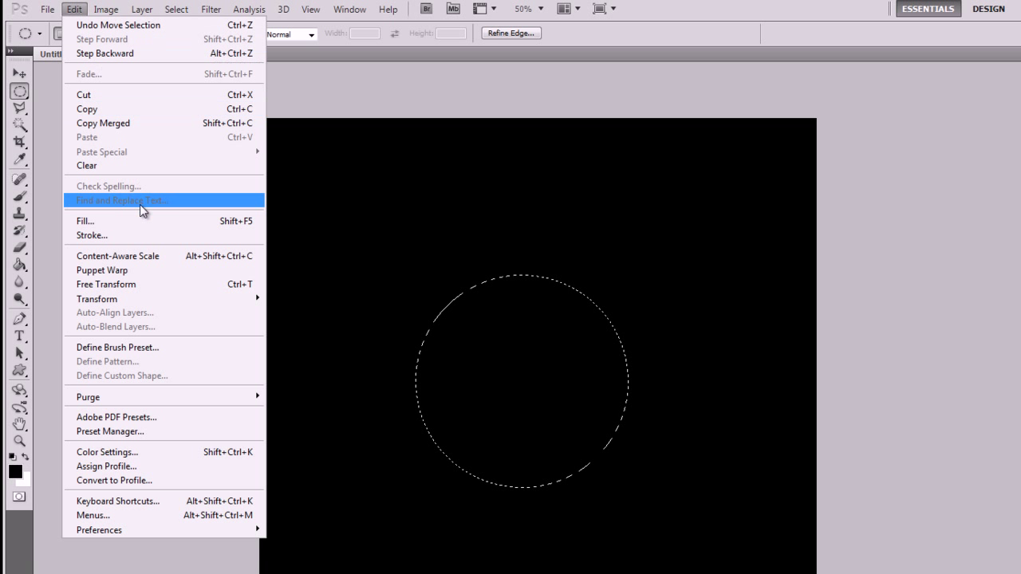
pyautogui.click(145, 237)
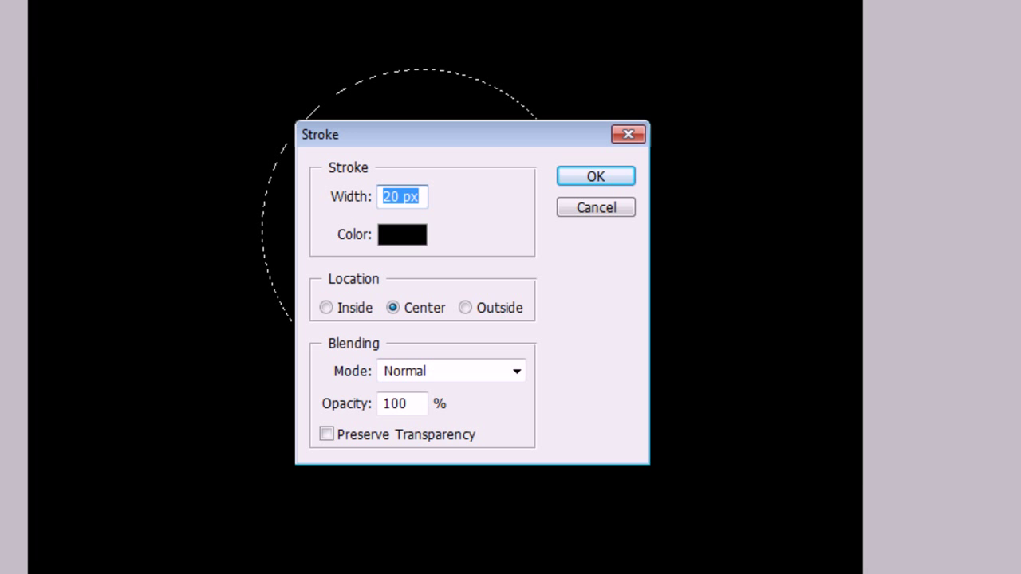
pyautogui.moveTo(444, 138); pyautogui.dragTo(660, 160)
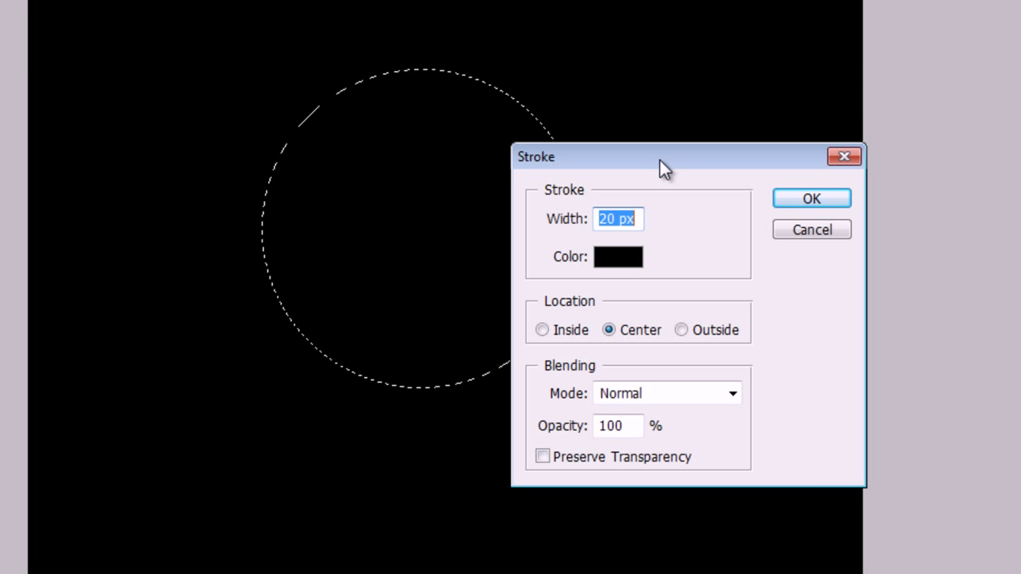
pyautogui.write('10')
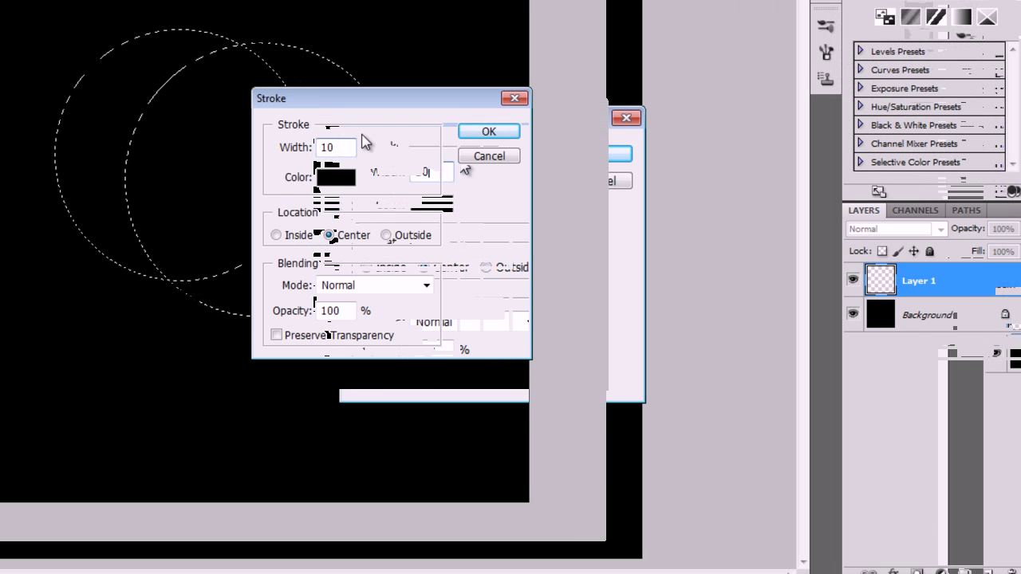
pyautogui.click(318, 176)
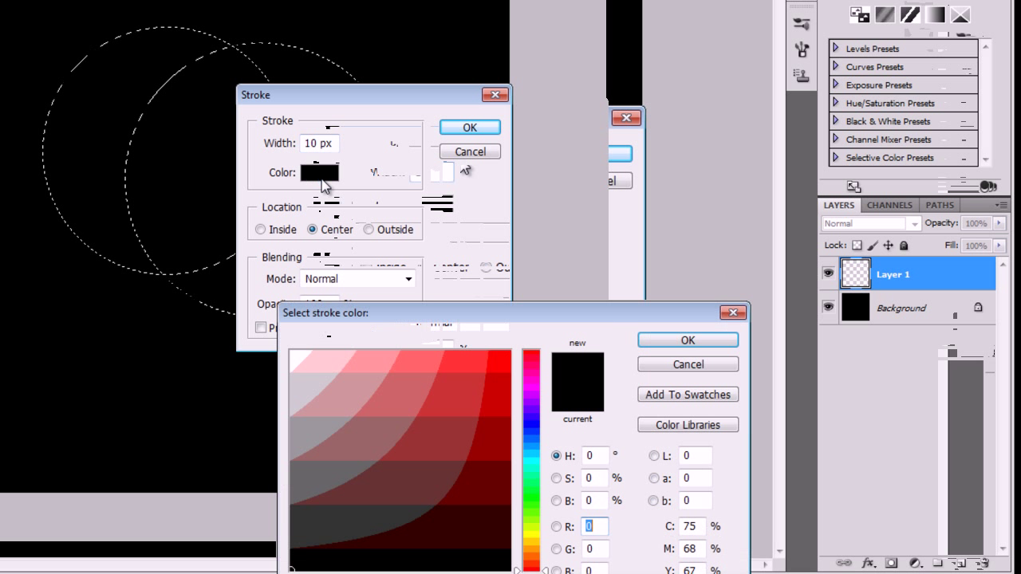
pyautogui.click(303, 441)
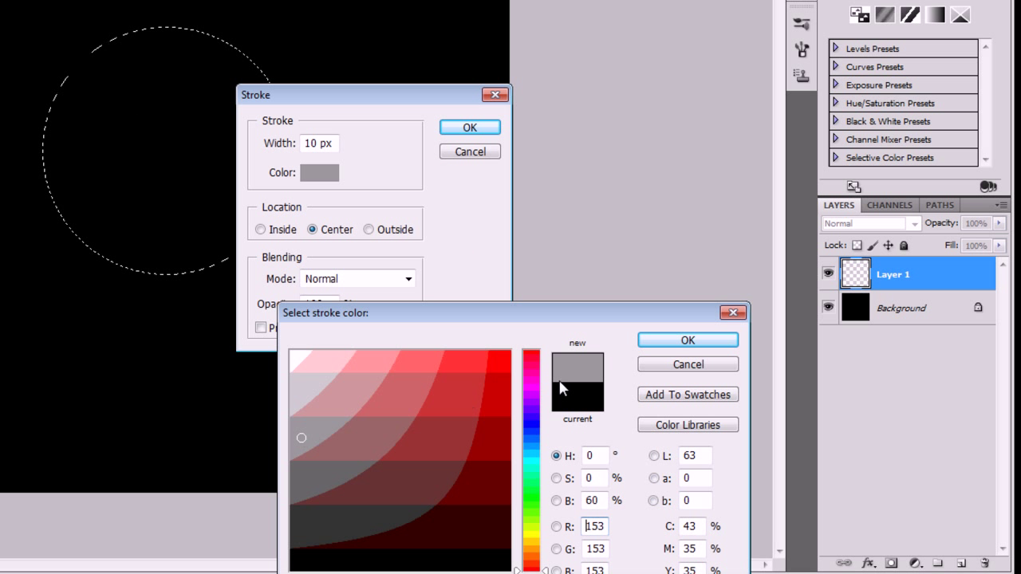
pyautogui.click(687, 339)
pyautogui.click(312, 228)
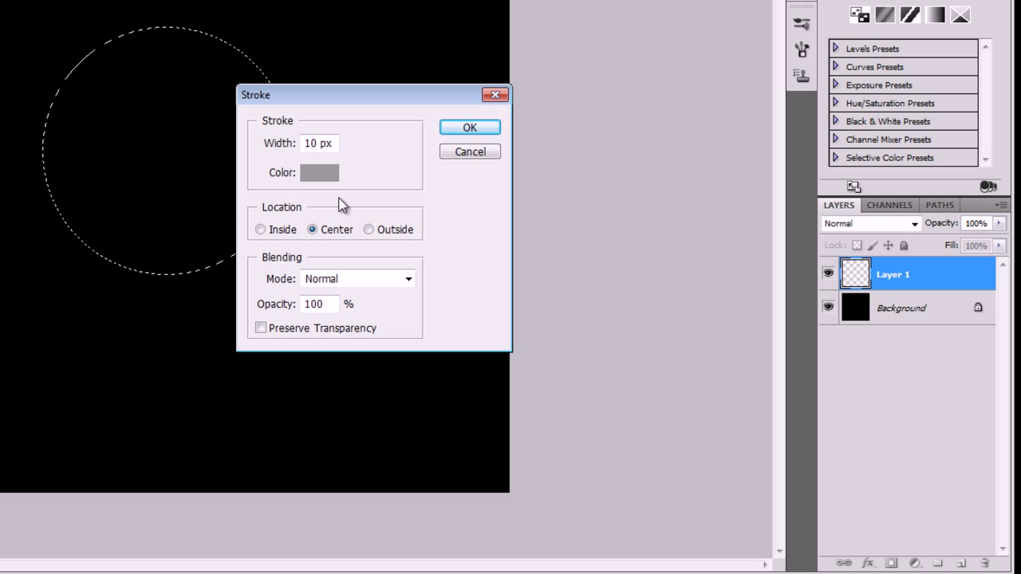
pyautogui.click(476, 130)
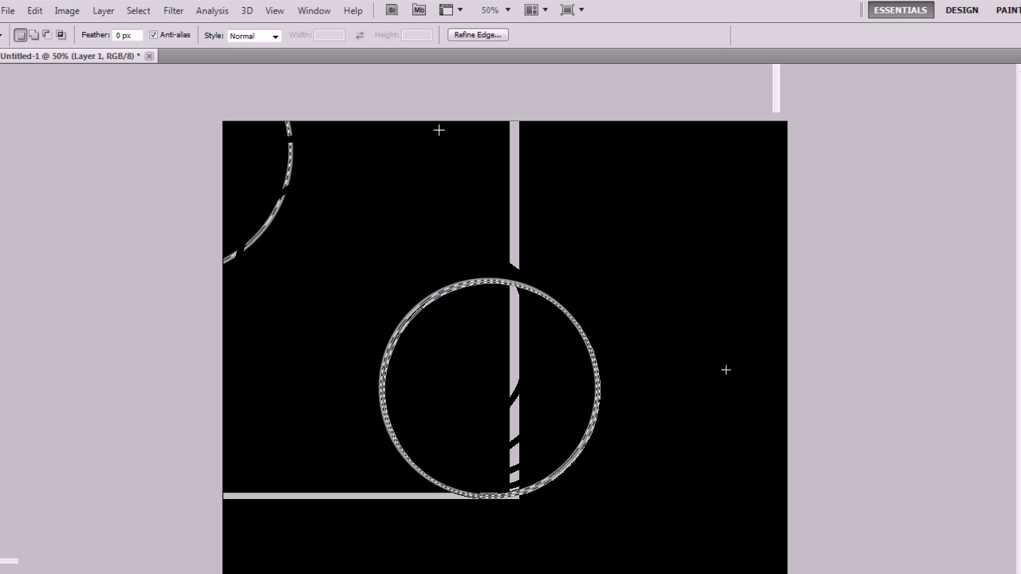
# Save the circle selection as a new channel named 'su kabarcığı'
pyautogui.click(140, 13)
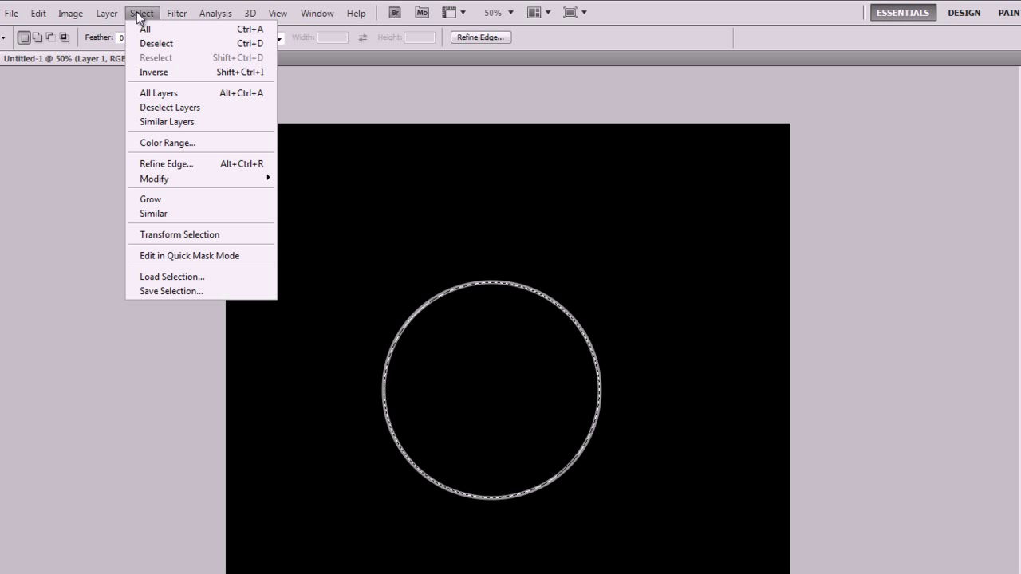
pyautogui.click(201, 292)
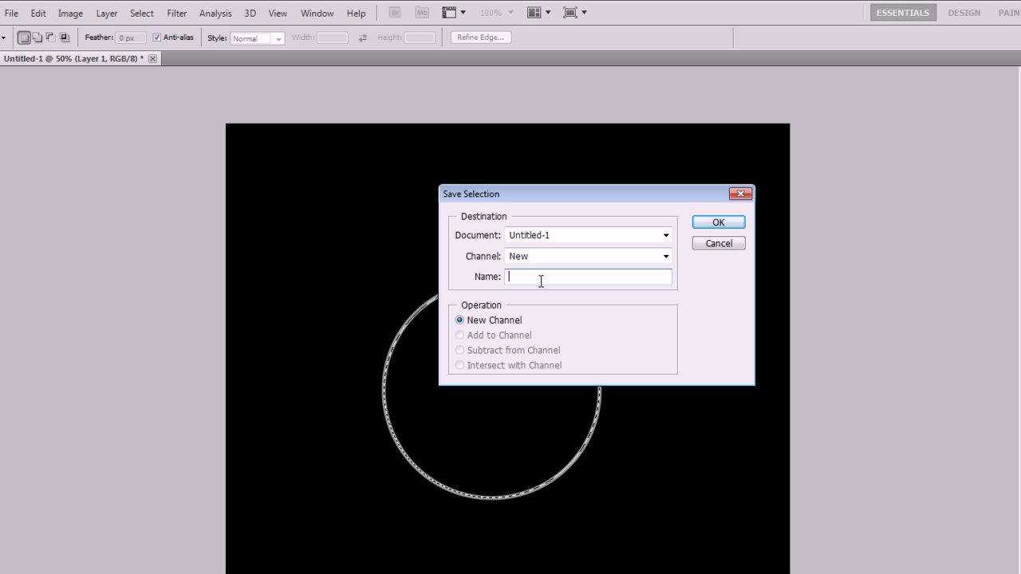
pyautogui.write('su kab')
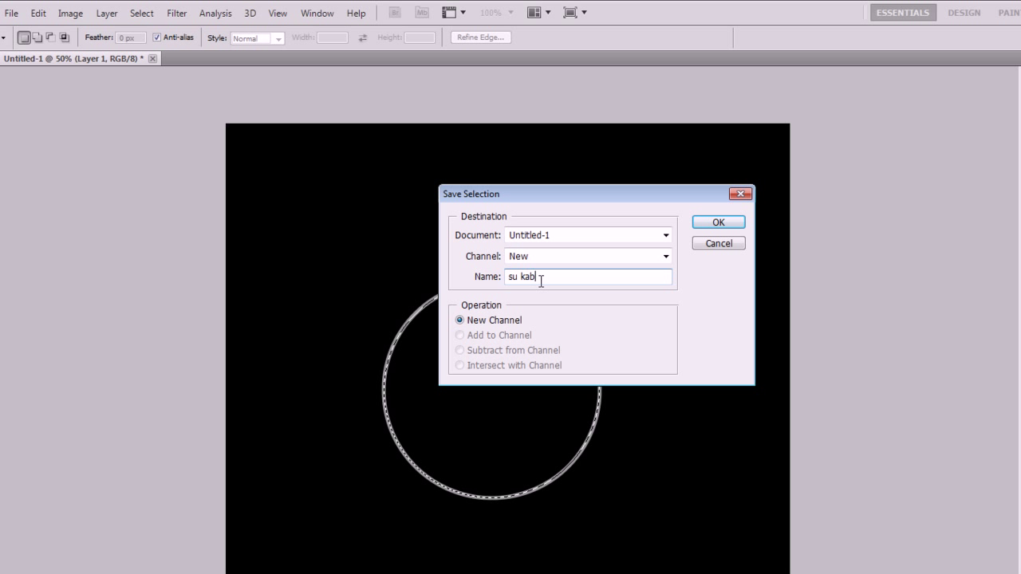
pyautogui.write('arcığı')
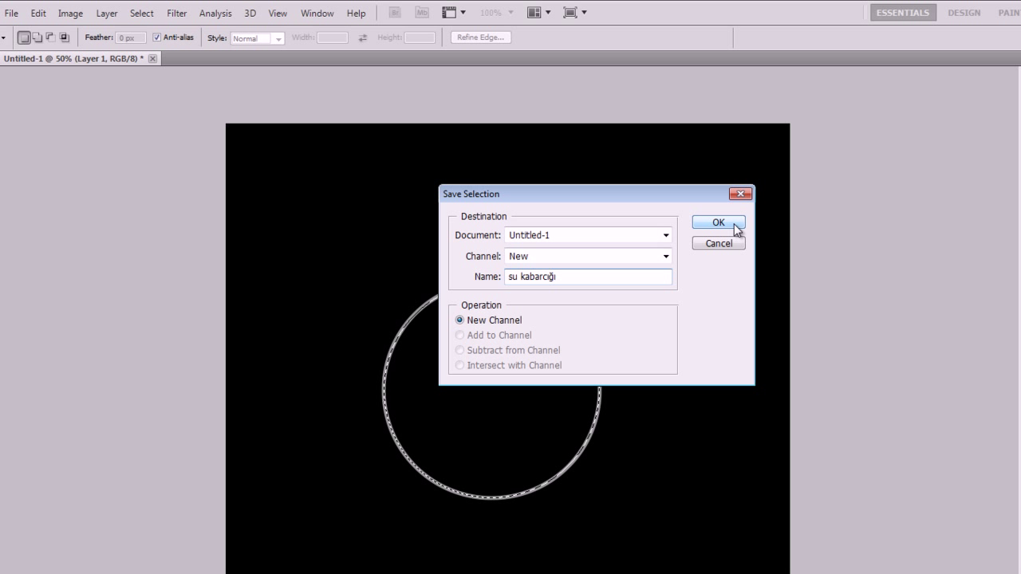
pyautogui.click(733, 224)
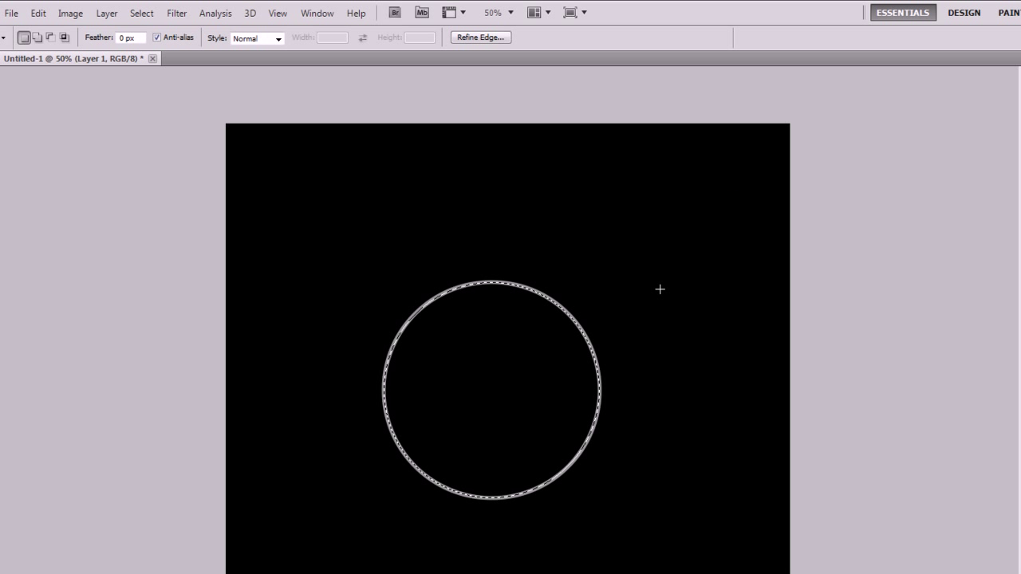
# Deselect and soften the grey ring with a 15 px Gaussian Blur
pyautogui.click(141, 13)
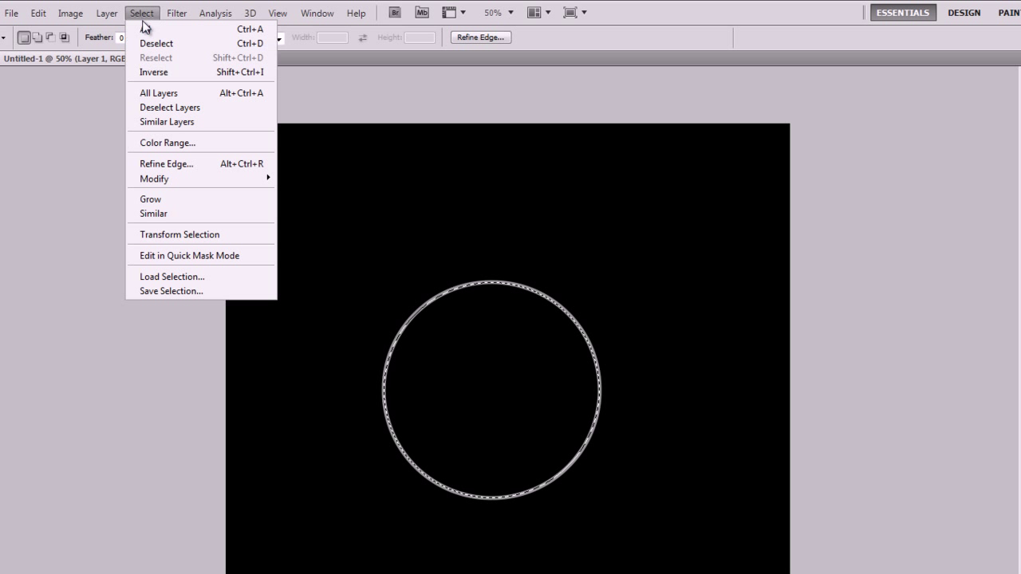
pyautogui.click(164, 45)
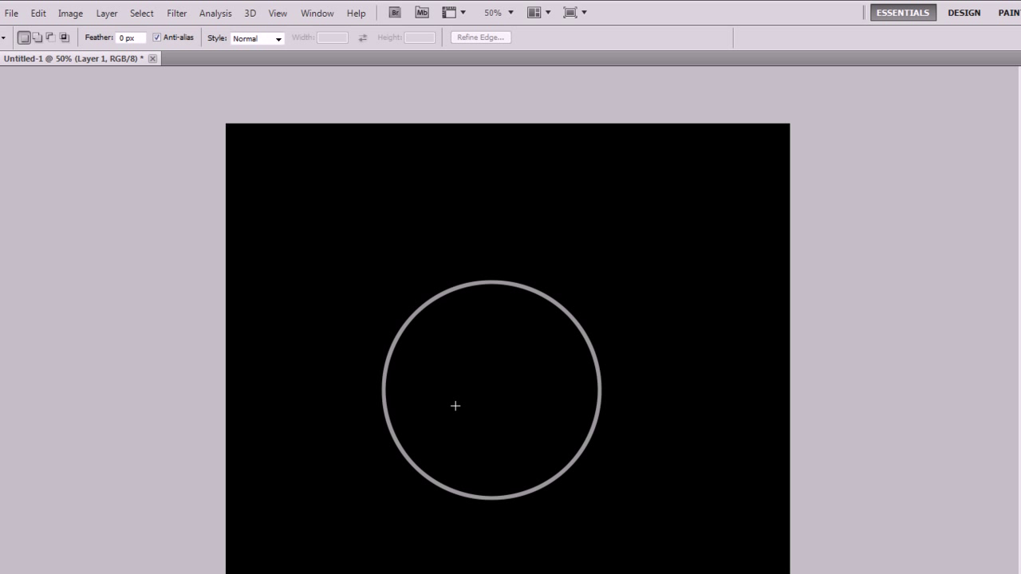
pyautogui.click(176, 13)
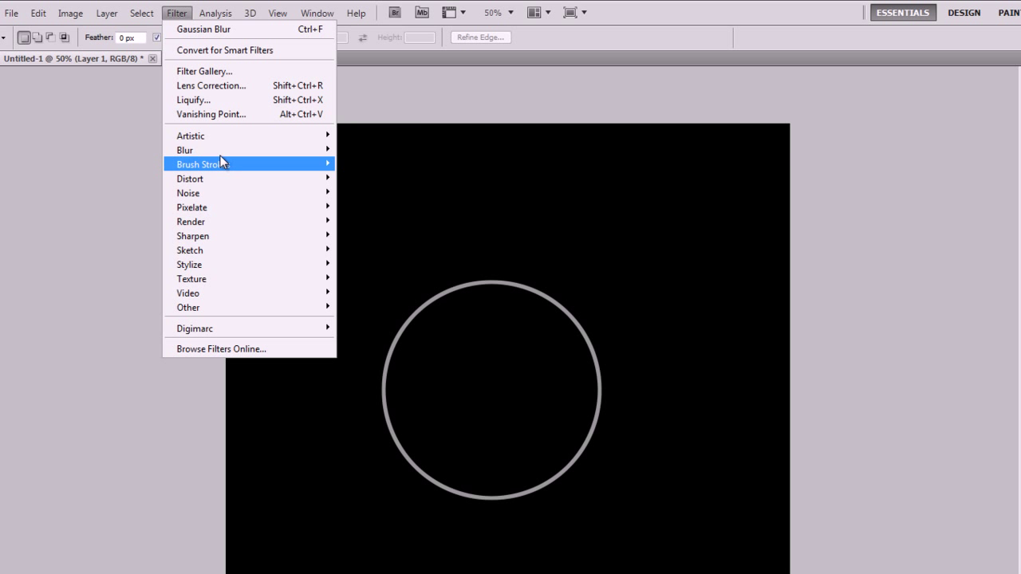
pyautogui.moveTo(223, 157)
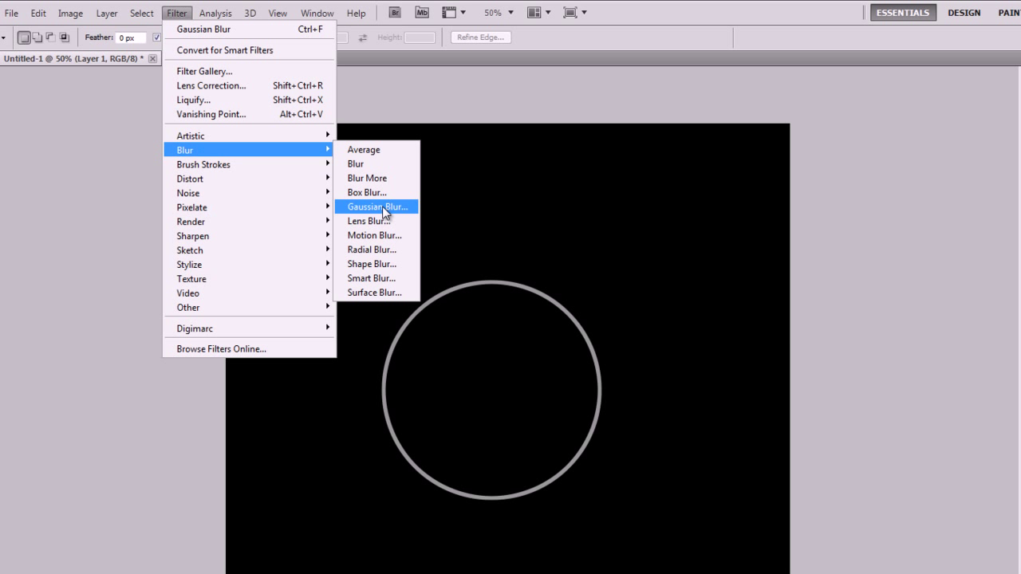
pyautogui.click(381, 206)
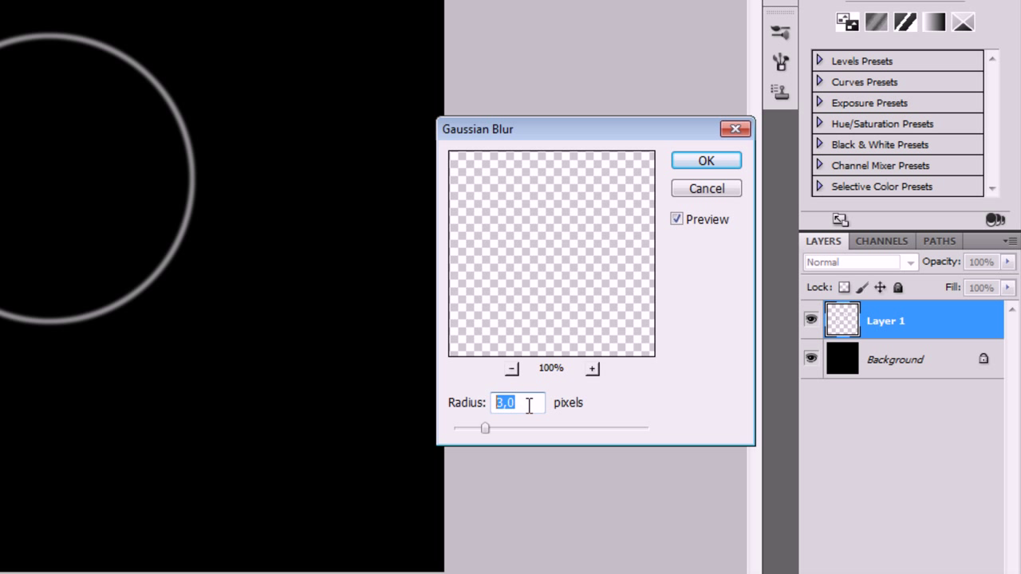
pyautogui.write('15')
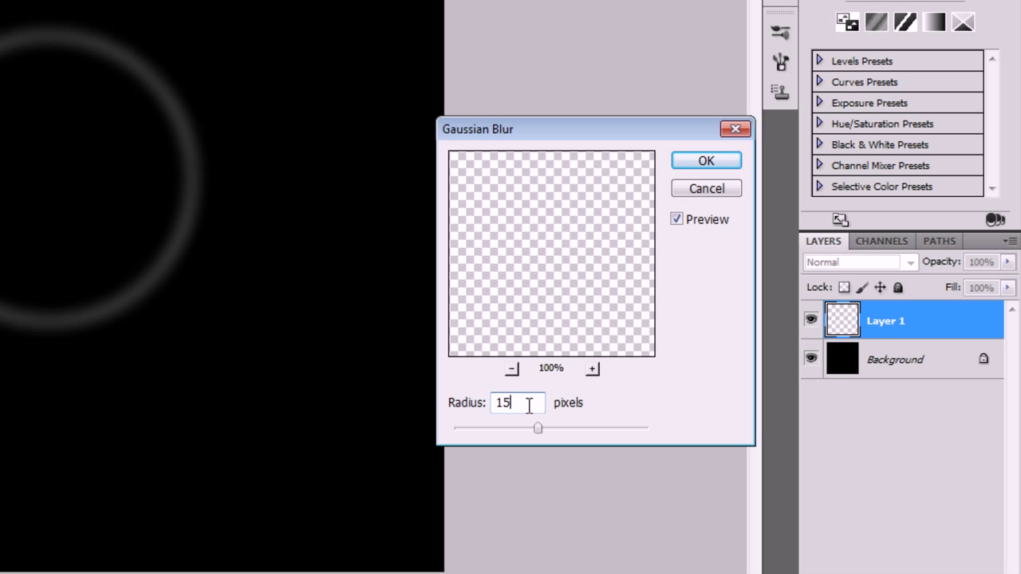
pyautogui.click(716, 165)
# Lower Layer 1's opacity to 55%
pyautogui.click(982, 264)
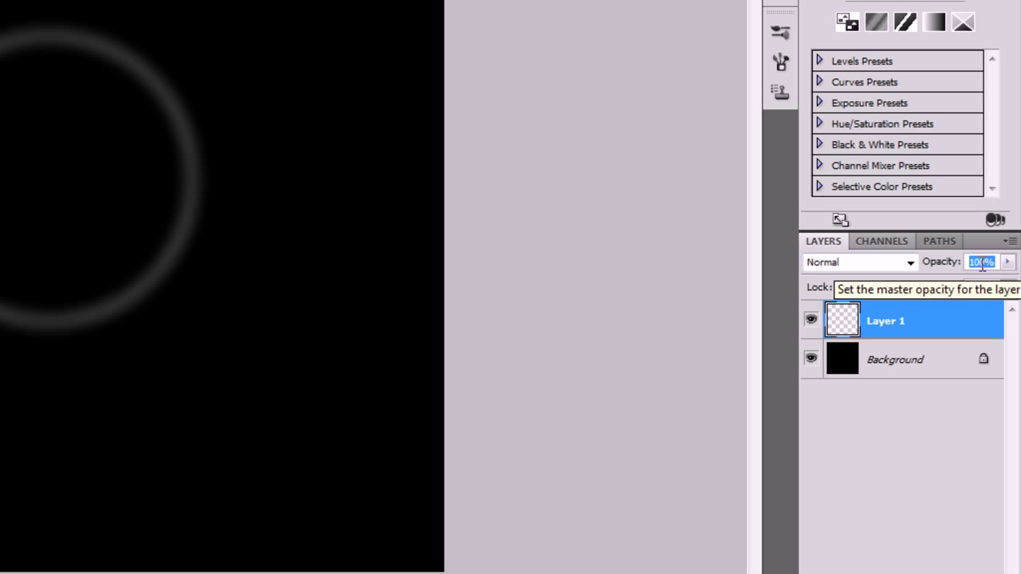
pyautogui.write('55')
pyautogui.press('Return')
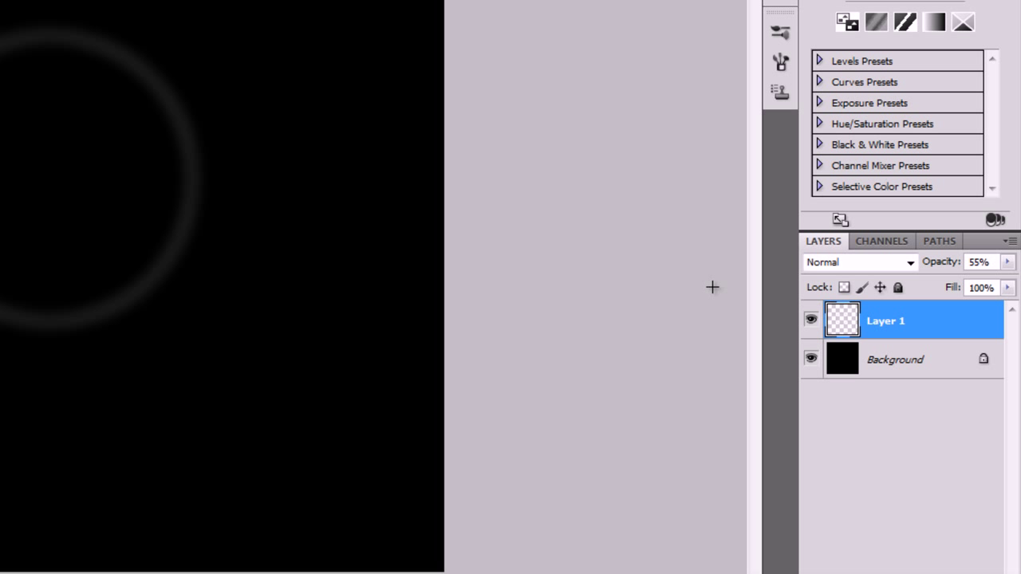
# Add a new layer and reselect the previous circle selection
pyautogui.click(967, 564)
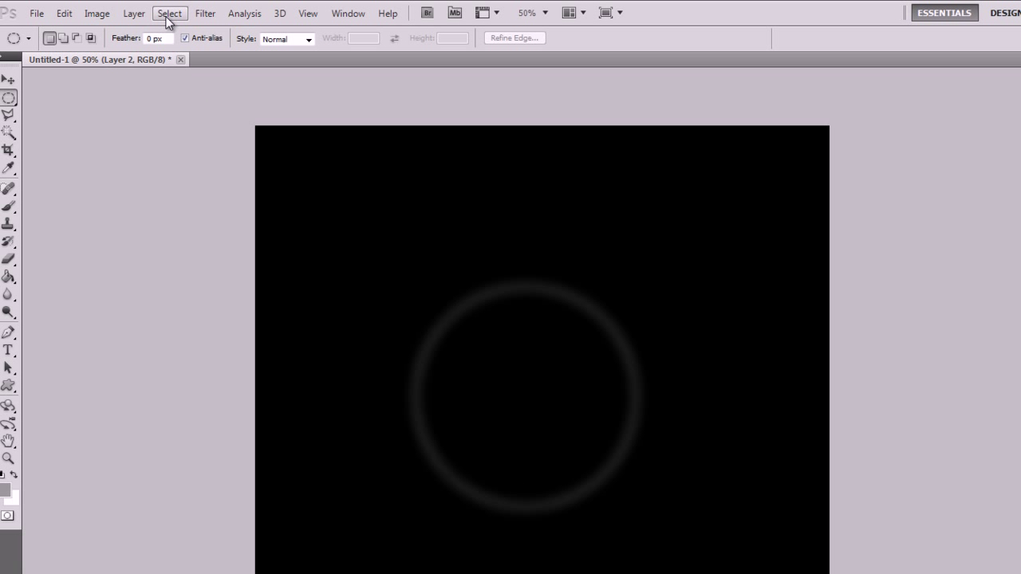
pyautogui.click(168, 15)
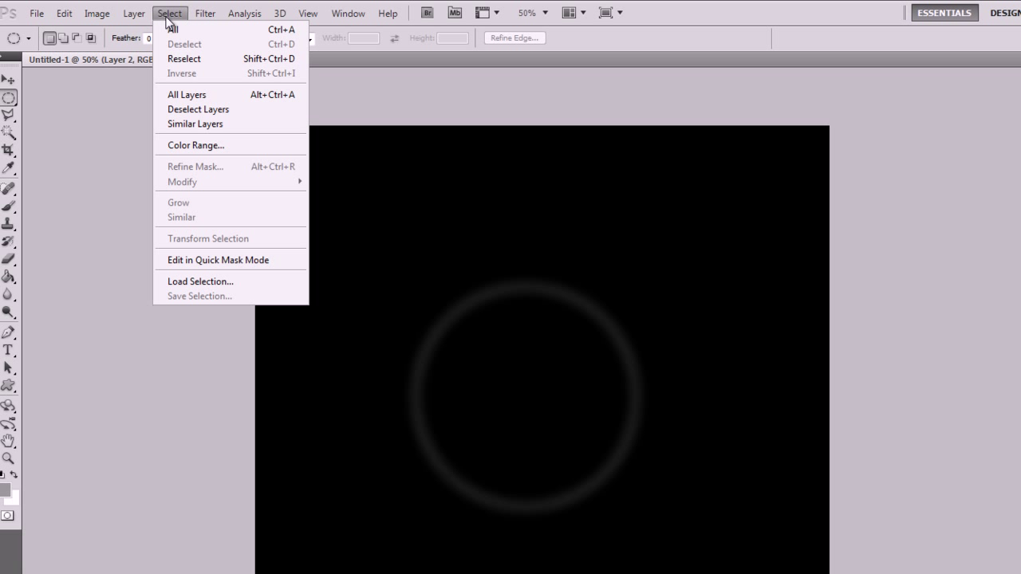
pyautogui.click(191, 58)
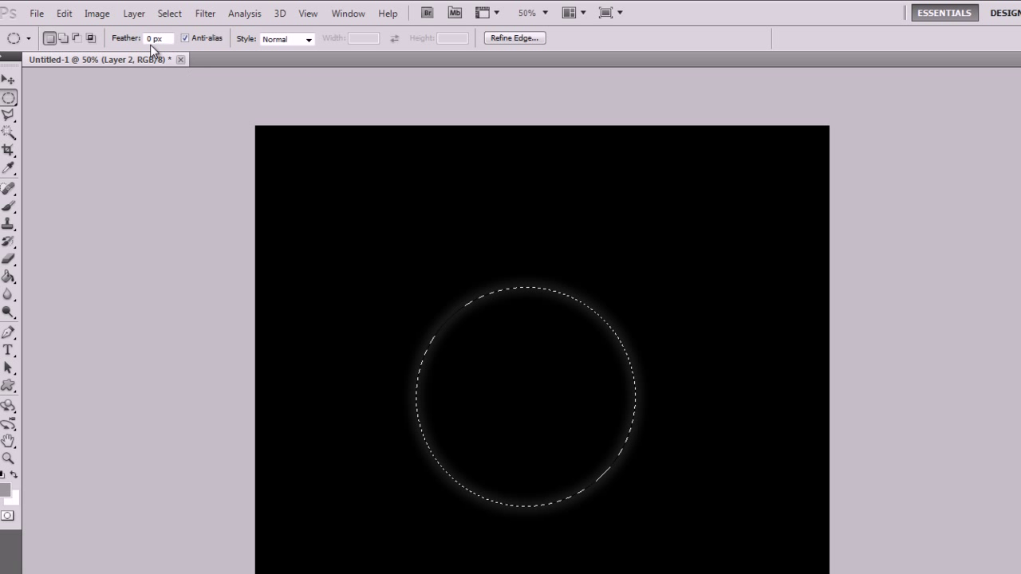
# Stroke the circle 1 px wide in light grey #cccccc, centred on the edge
pyautogui.click(60, 13)
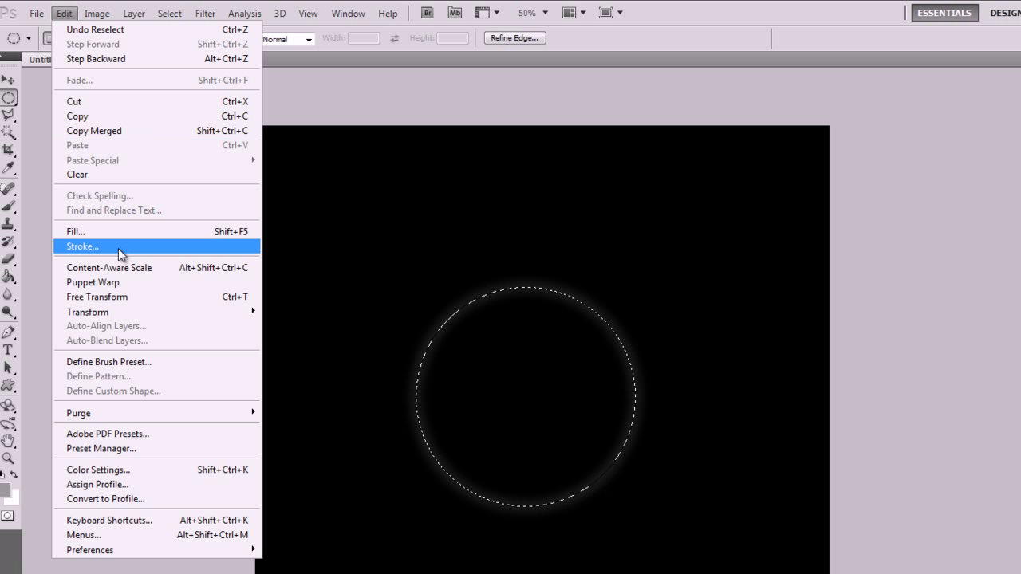
pyautogui.click(111, 247)
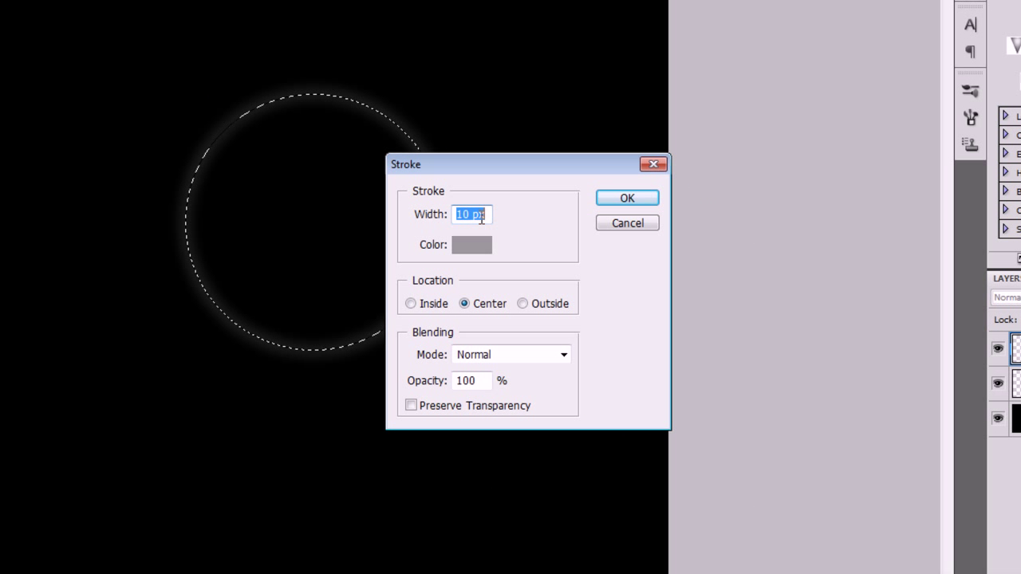
pyautogui.write('1')
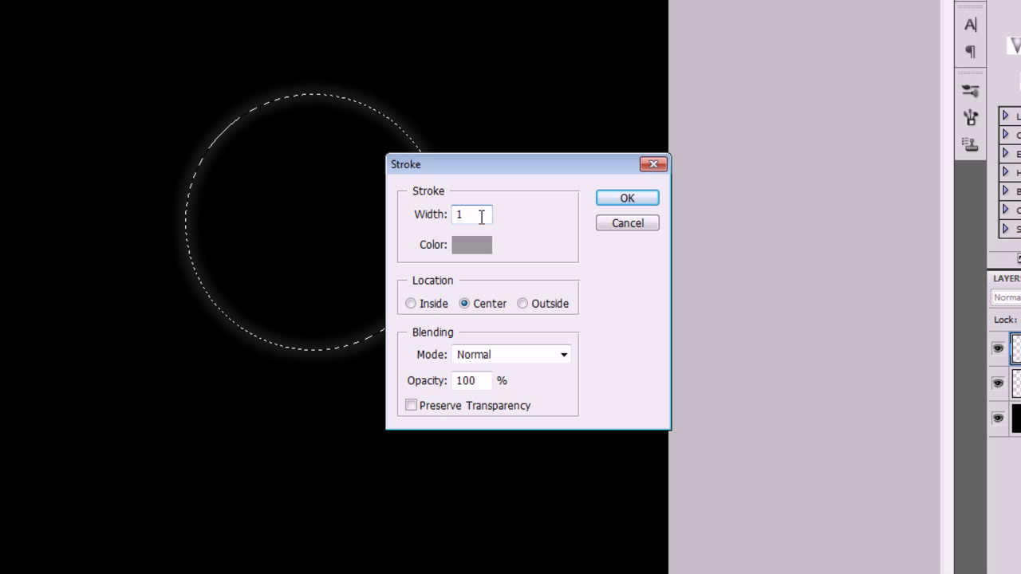
pyautogui.click(474, 246)
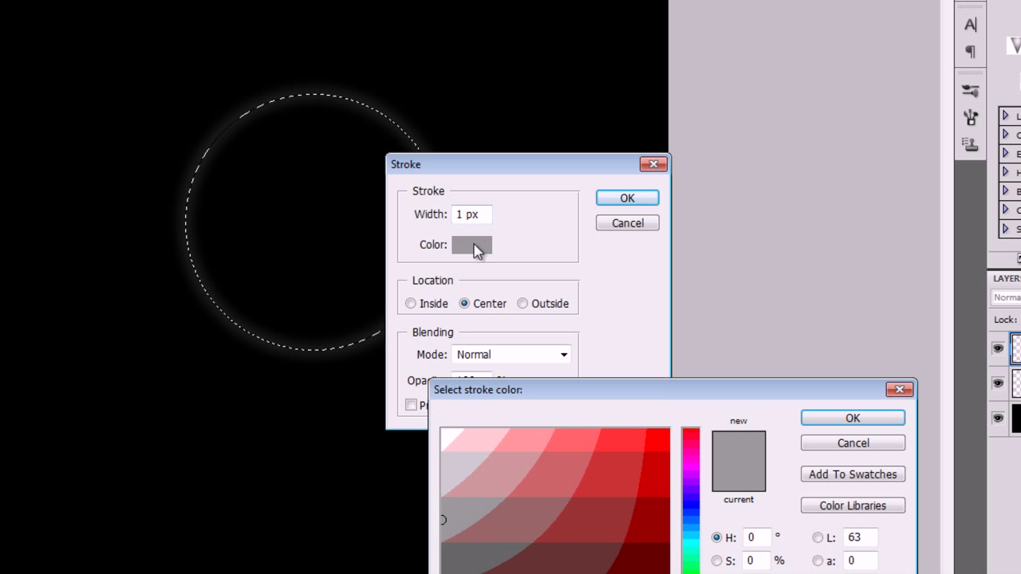
pyautogui.click(450, 471)
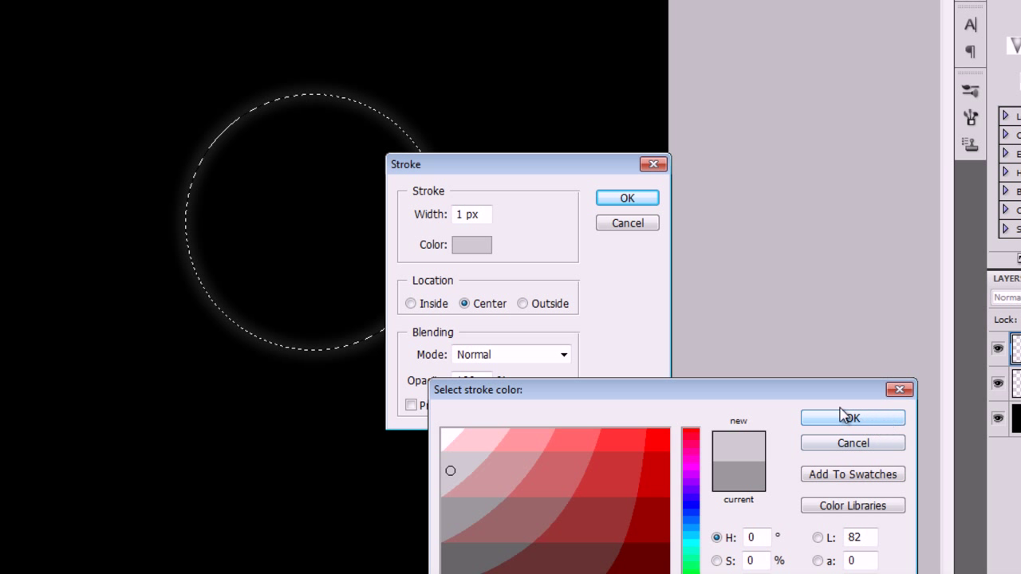
pyautogui.moveTo(816, 390); pyautogui.dragTo(839, 208)
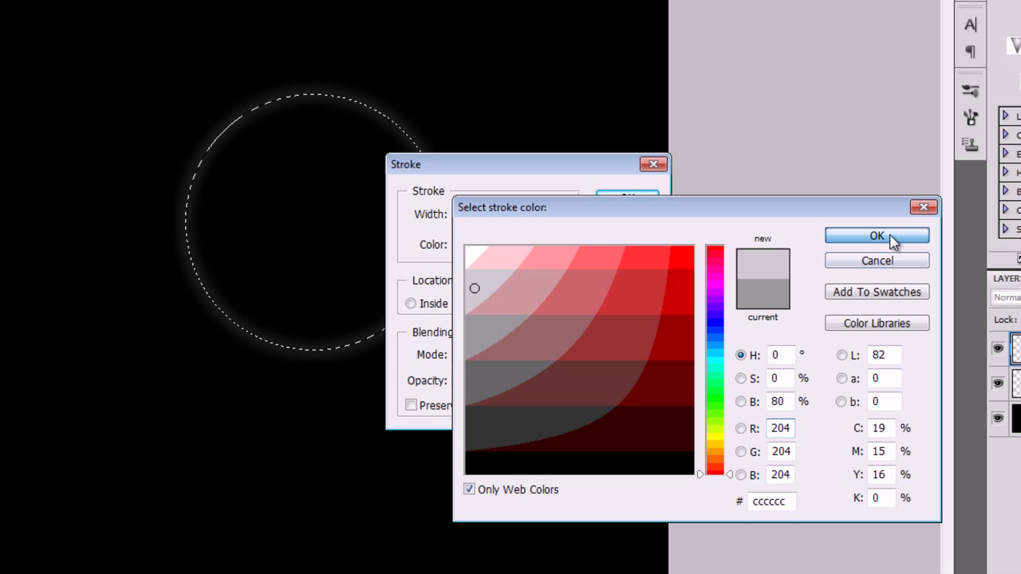
pyautogui.click(877, 236)
pyautogui.click(482, 307)
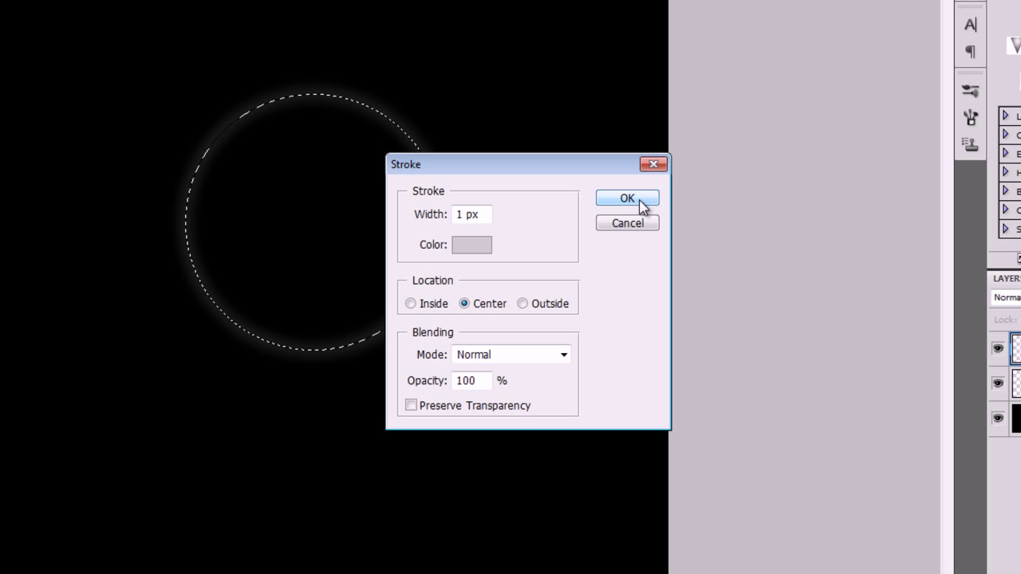
pyautogui.click(641, 205)
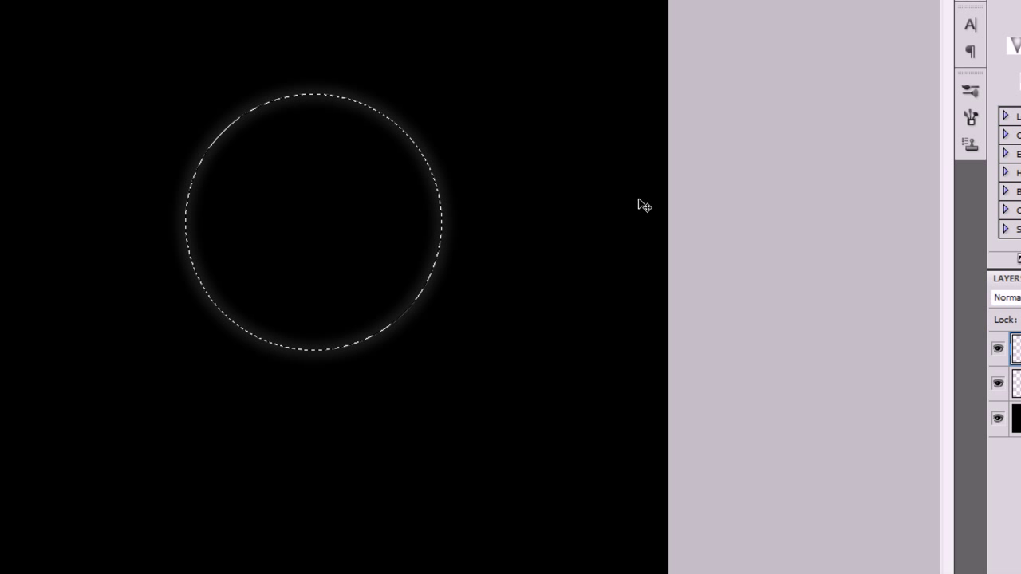
# Deselect, set Layer 2's opacity to 20%, and add an empty Layer 3
pyautogui.click(639, 199)
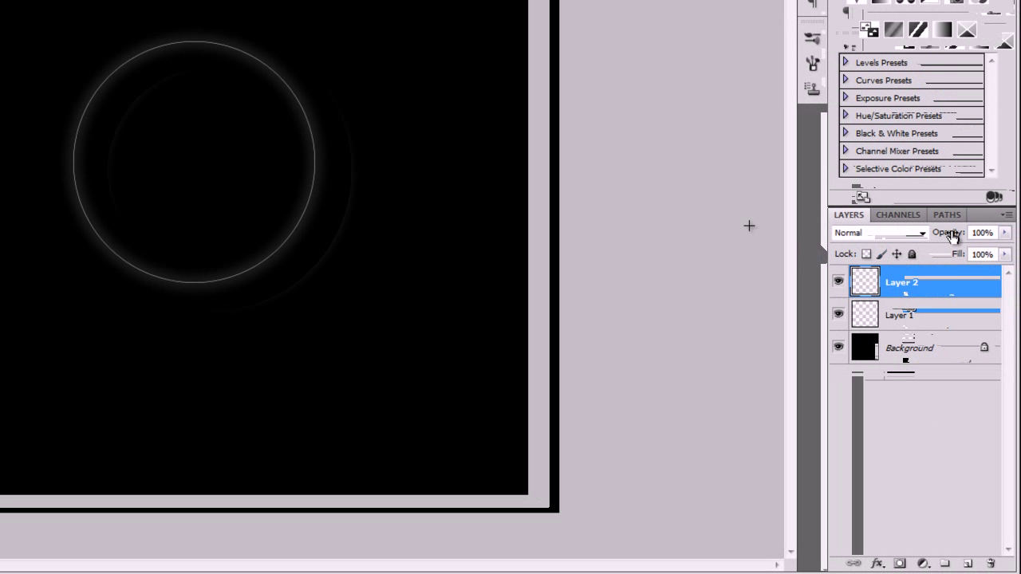
pyautogui.click(991, 232)
pyautogui.write('2')
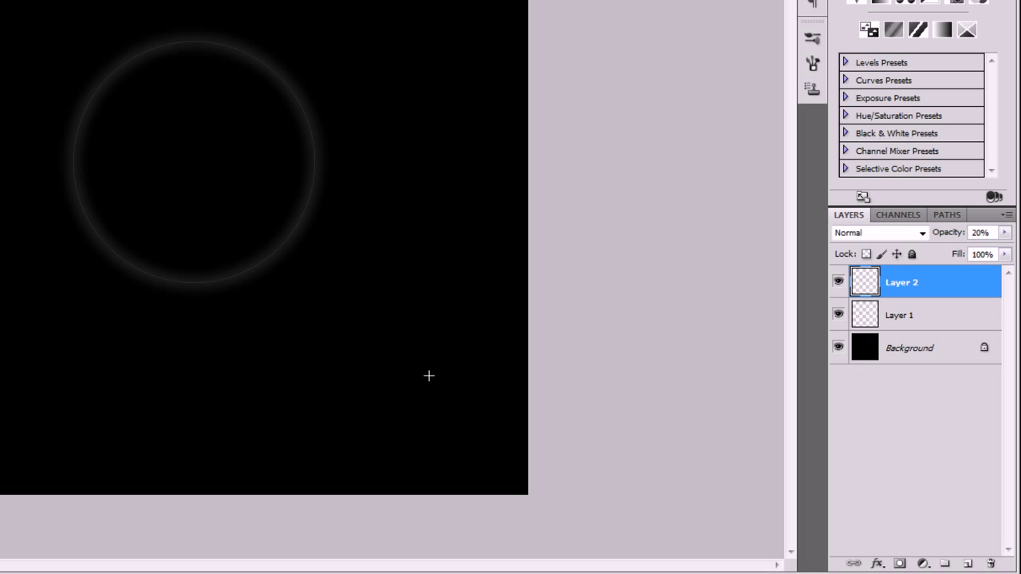
pyautogui.click(968, 564)
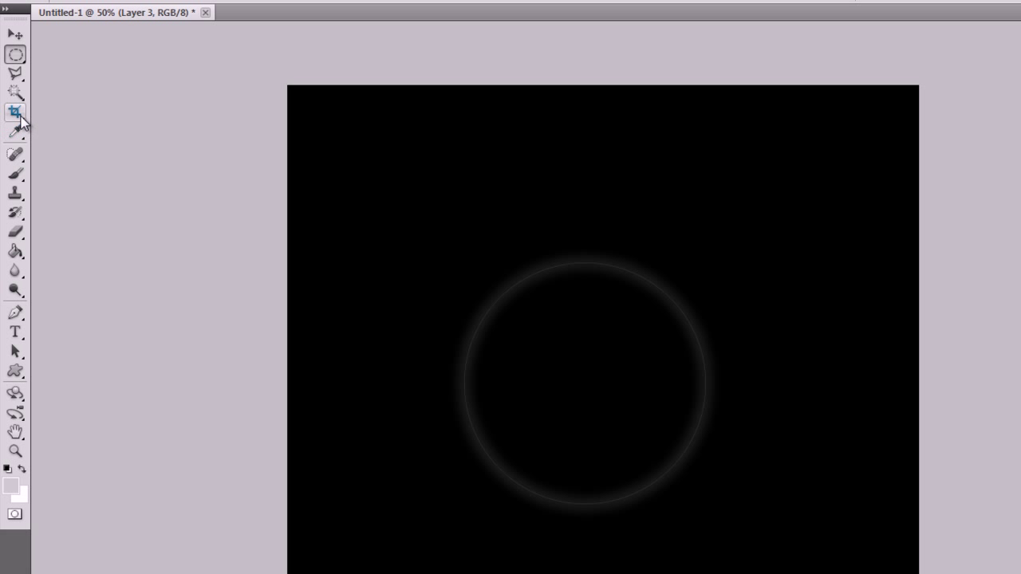
# Set up a soft Brush at 195 px size with 10% opacity
pyautogui.click(17, 177)
pyautogui.click(83, 172)
pyautogui.scroll(2, 638, 337)
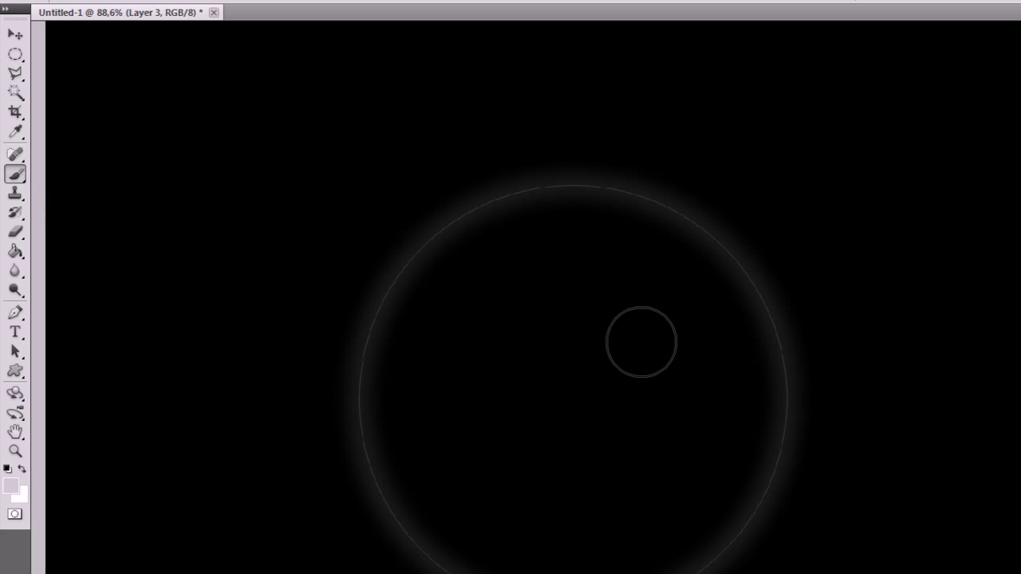
pyautogui.rightClick(602, 294)
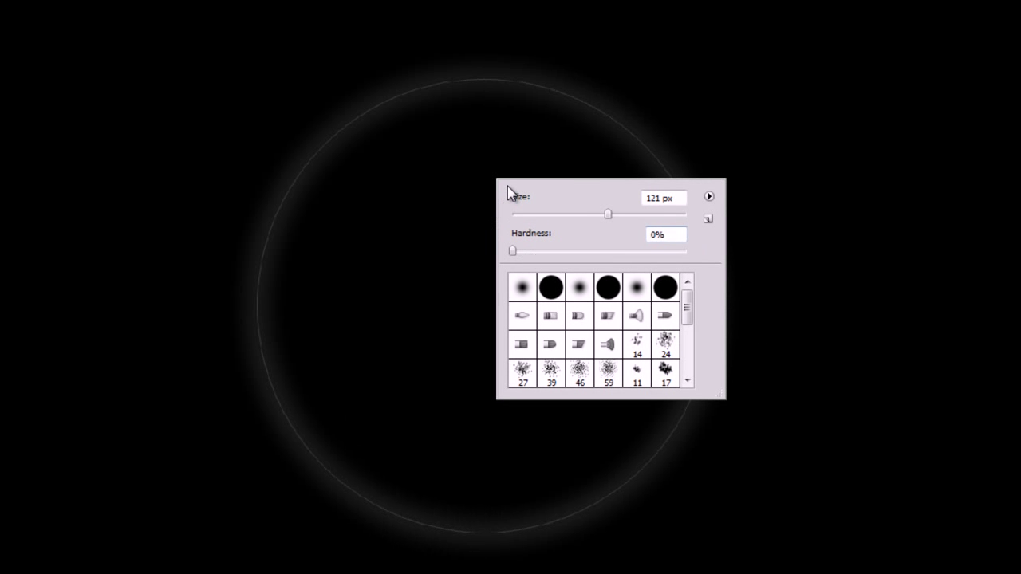
pyautogui.moveTo(603, 214)
pyautogui.mouseDown()
pyautogui.moveTo(633, 219)
pyautogui.moveTo(588, 201)
pyautogui.moveTo(599, 205)
pyautogui.mouseUp()
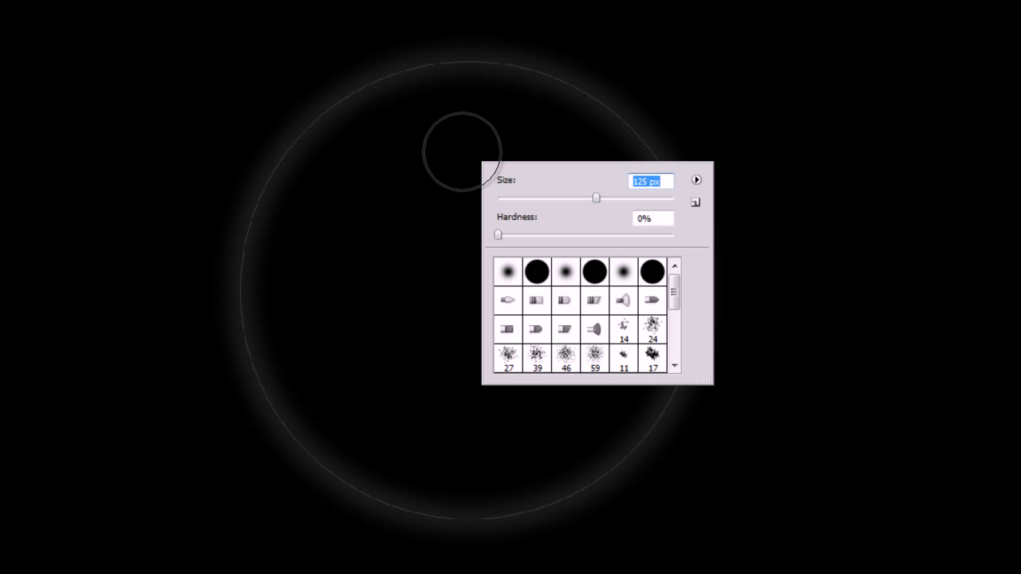
pyautogui.press('Return')
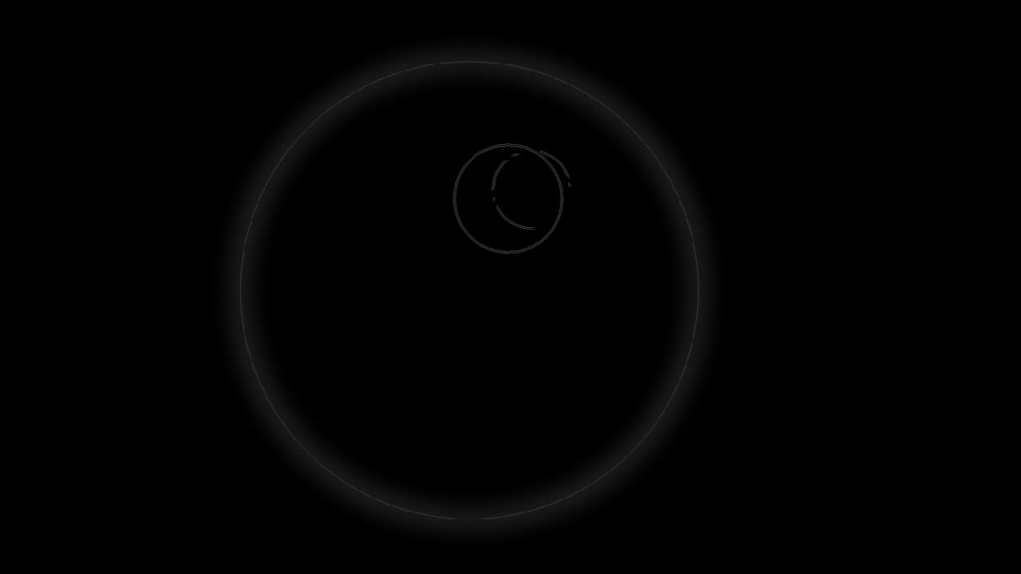
pyautogui.rightClick(508, 198)
pyautogui.moveTo(651, 233); pyautogui.dragTo(661, 237)
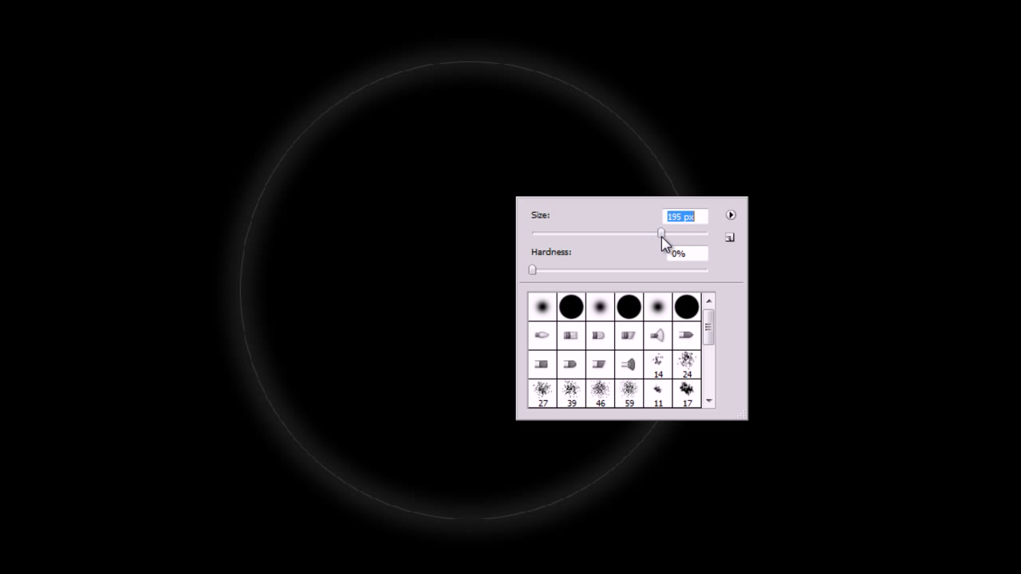
pyautogui.press('Return')
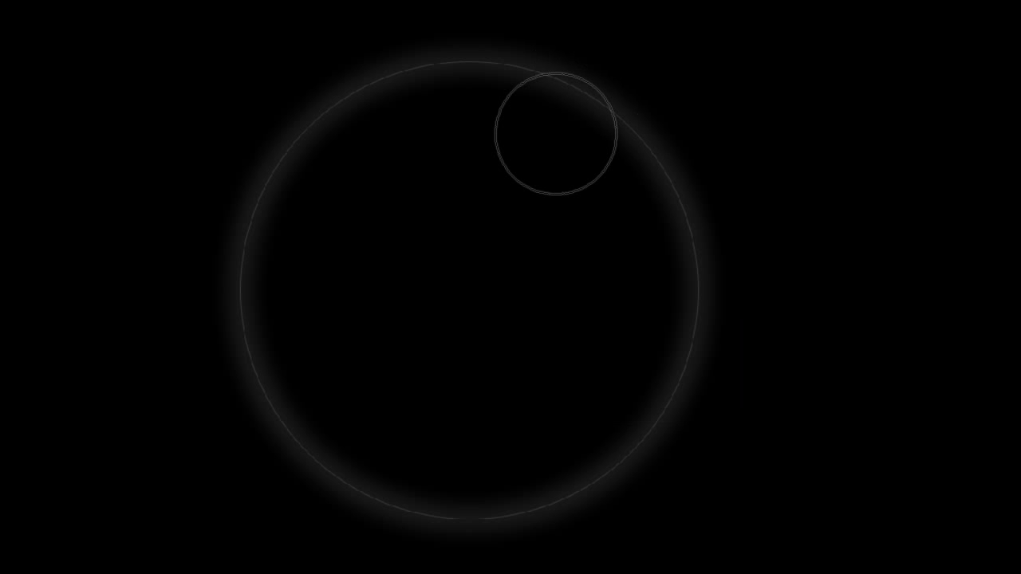
pyautogui.click(351, 49)
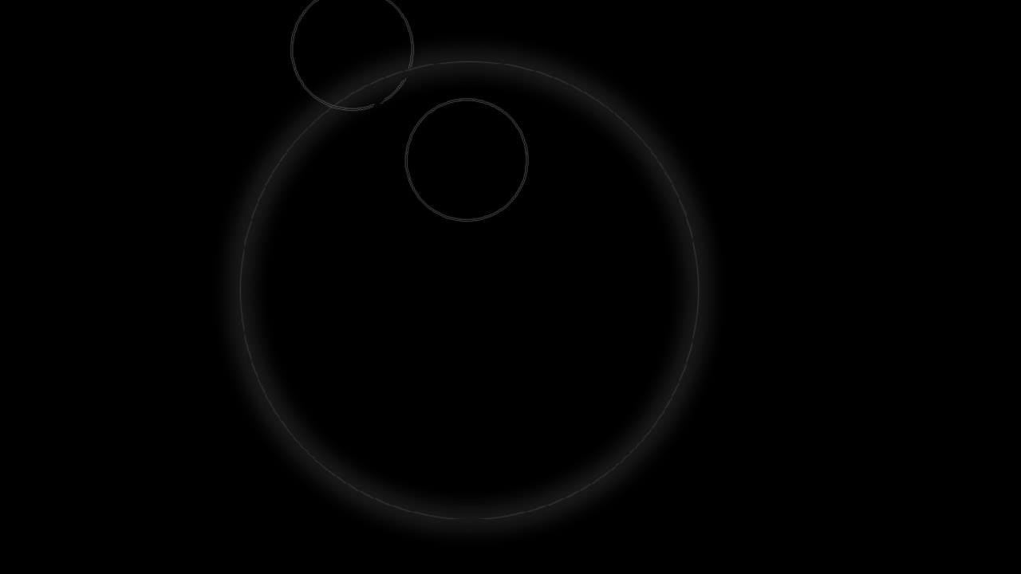
pyautogui.click(328, 8)
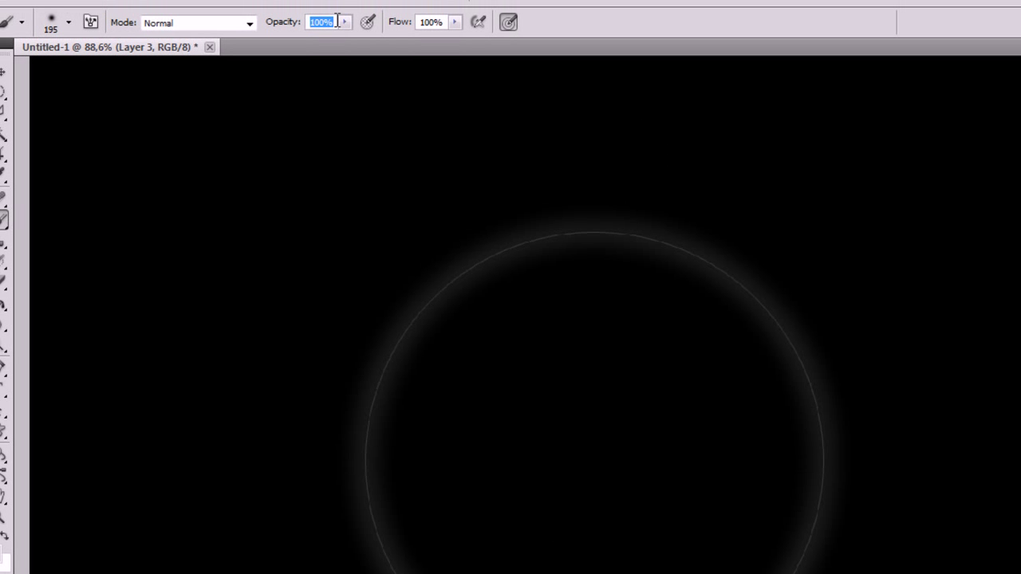
pyautogui.write('10')
pyautogui.press('Return')
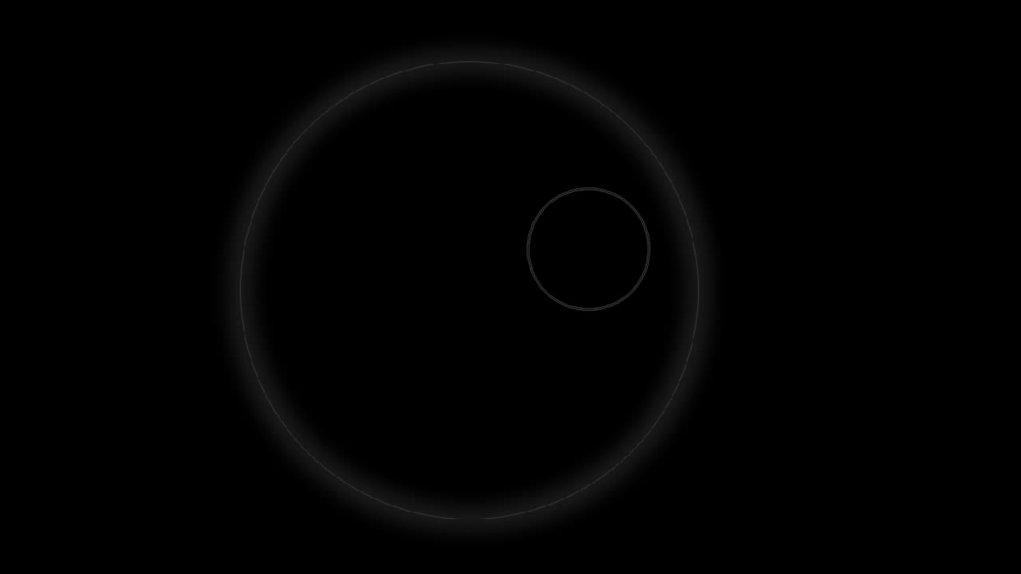
# Paint a large white highlight upper right and a 104 px highlight lower left inside the ring
pyautogui.click(585, 244)
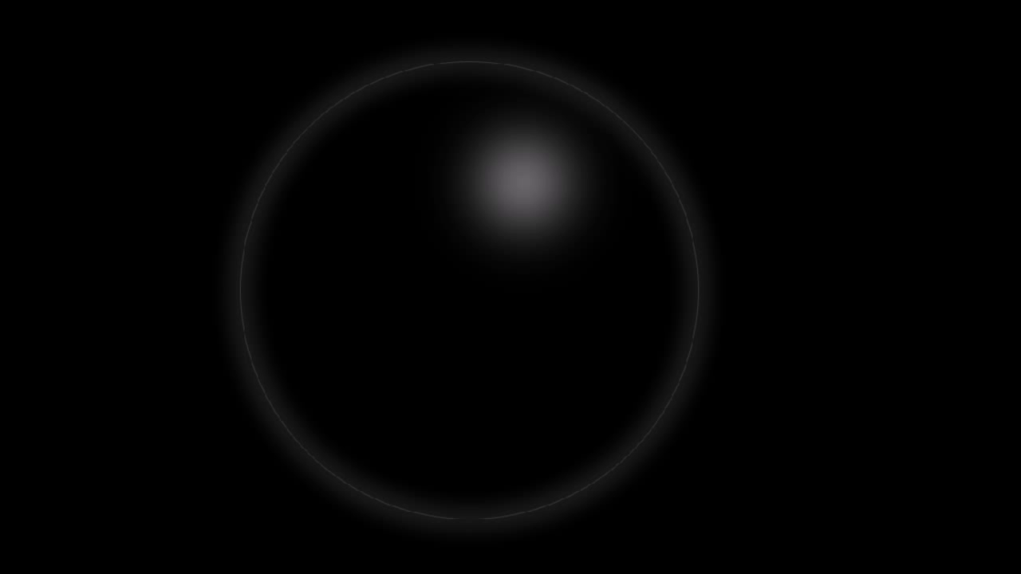
pyautogui.click(412, 423)
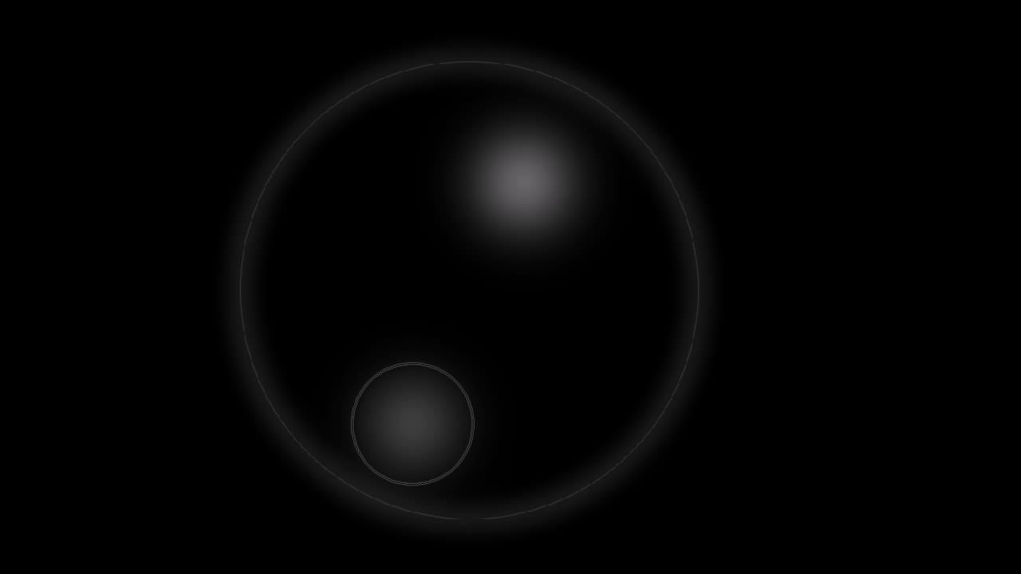
pyautogui.hotkey('ctrl', 'z')
pyautogui.rightClick(540, 326)
pyautogui.moveTo(633, 328); pyautogui.dragTo(624, 327)
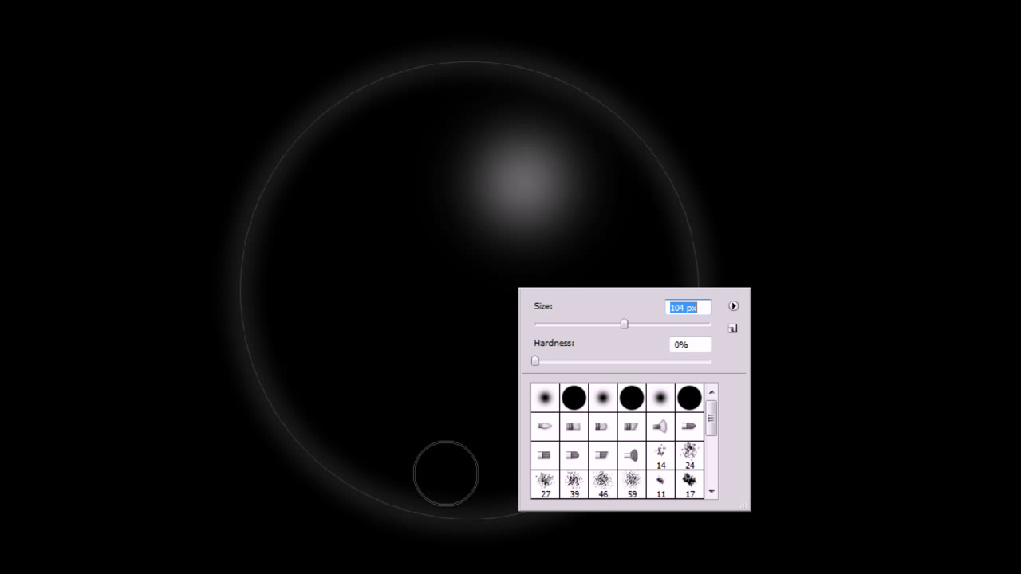
pyautogui.click(413, 440)
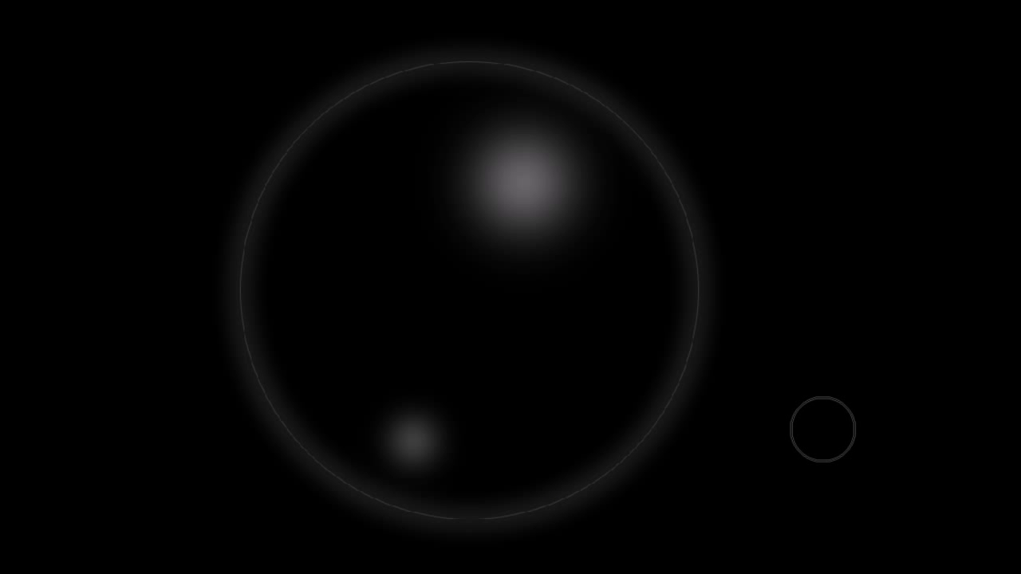
pyautogui.press('f')
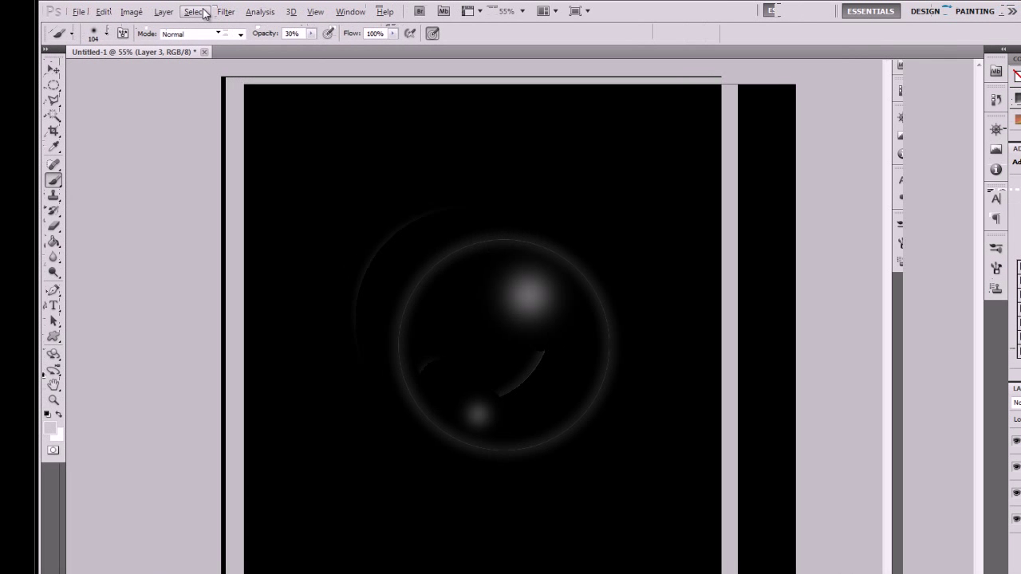
# Load the saved 'su kabarcığı' channel back as a selection
pyautogui.click(165, 10)
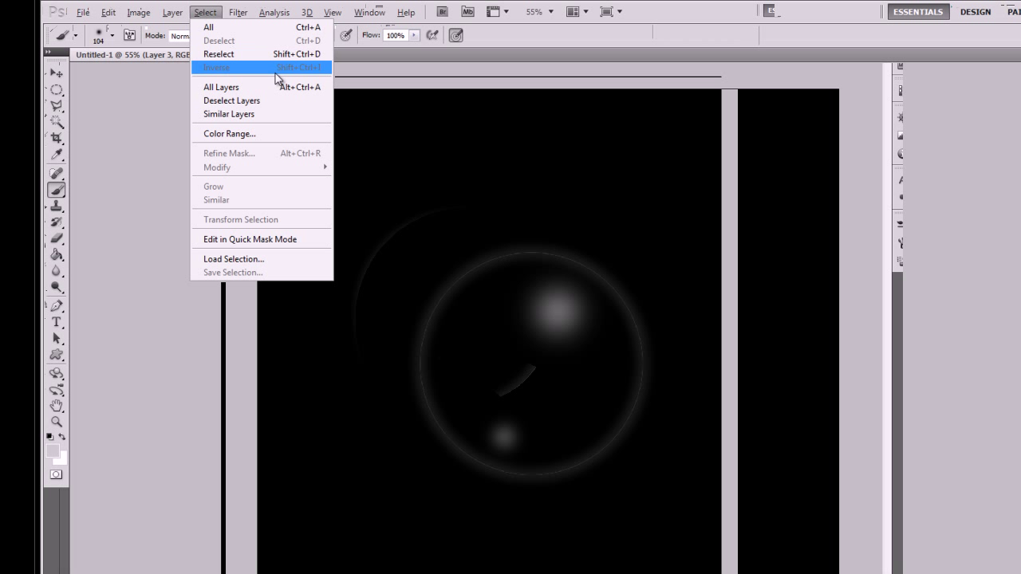
pyautogui.click(268, 260)
pyautogui.click(614, 244)
pyautogui.click(609, 272)
pyautogui.click(744, 211)
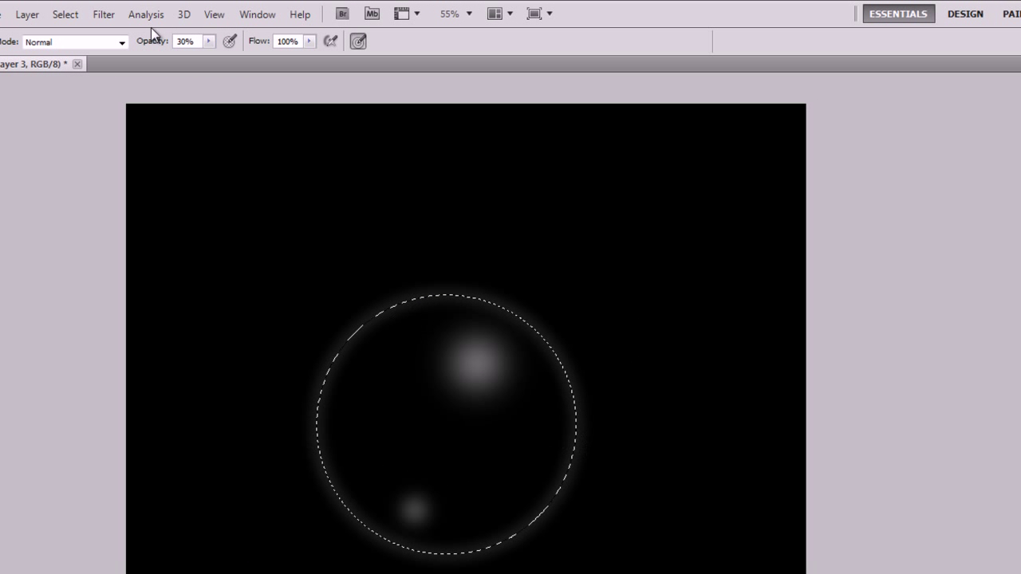
# Apply a Pinch distortion of -50% to Layer 3's highlights
pyautogui.click(102, 16)
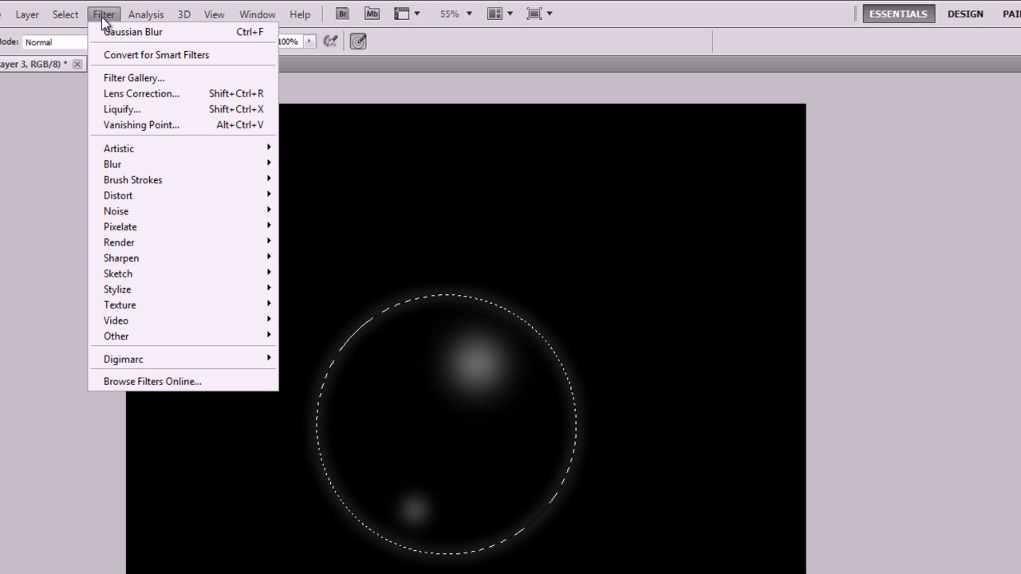
pyautogui.moveTo(153, 196)
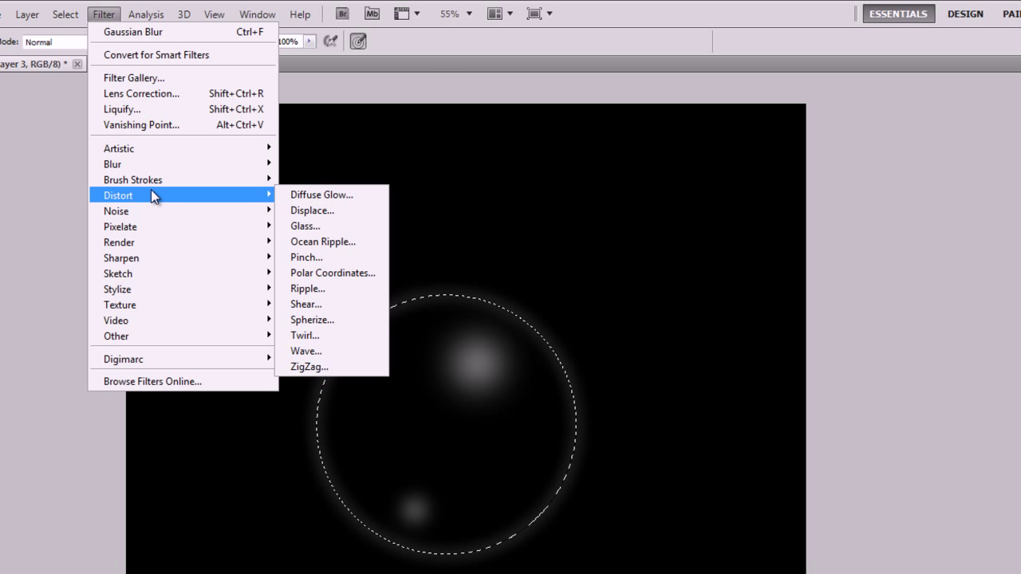
pyautogui.click(303, 257)
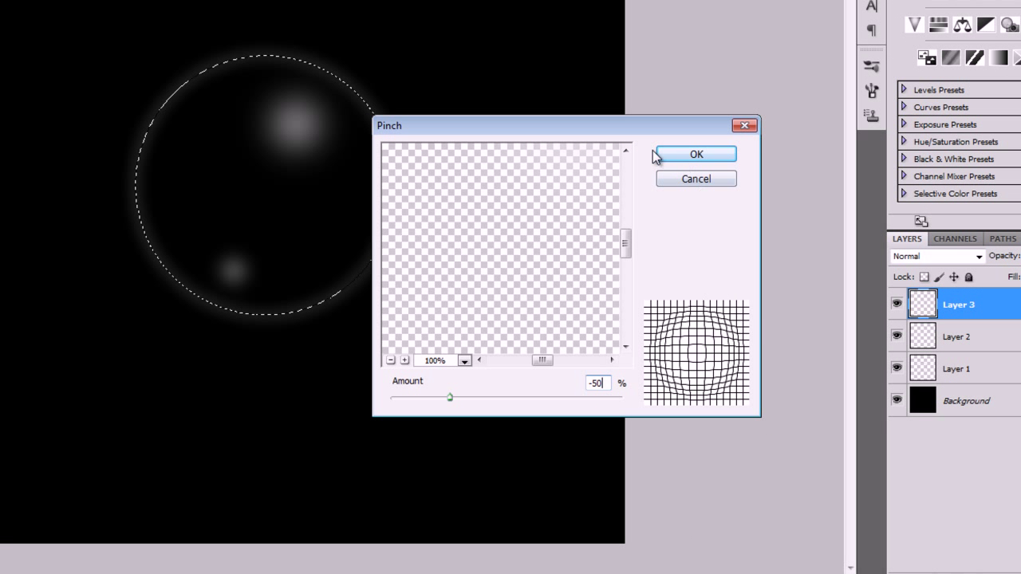
pyautogui.click(697, 155)
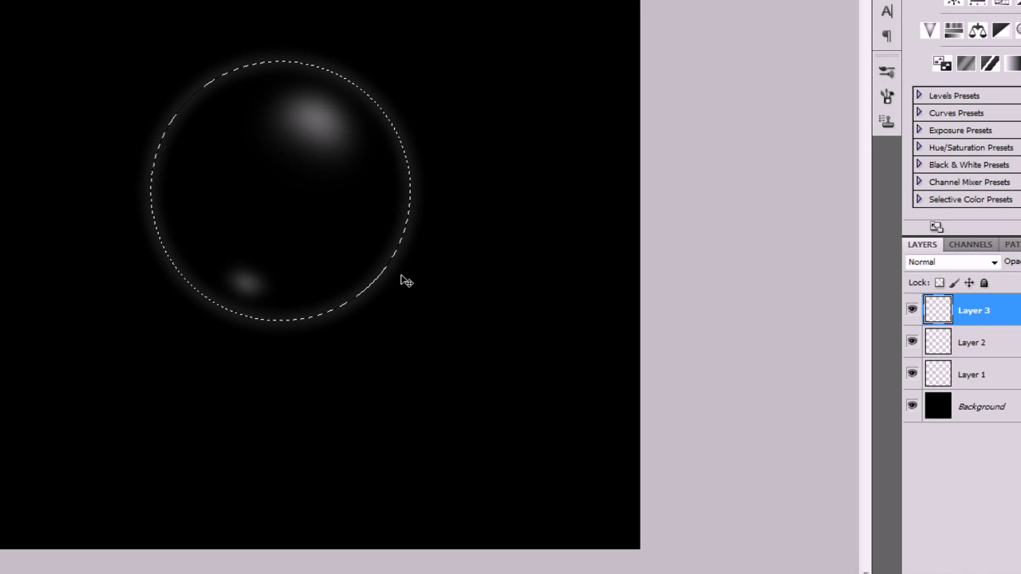
# Deselect the bubble's circle, check the canvas in full-screen view, then switch to the Move tool
pyautogui.hotkey('ctrl', 'd')
pyautogui.press('Tab')
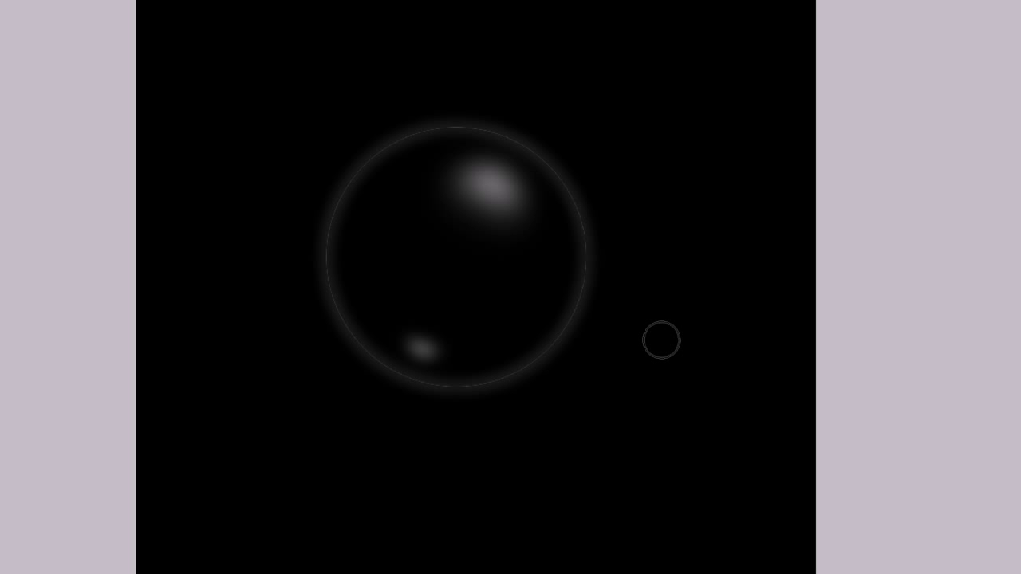
pyautogui.scroll(3, 422, 343)
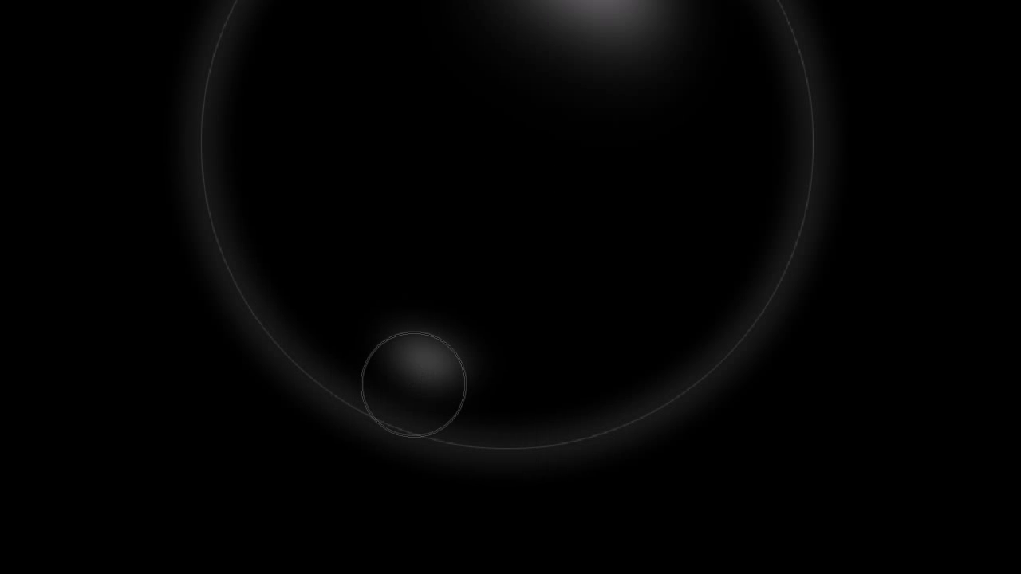
pyautogui.scroll(3, 414, 385)
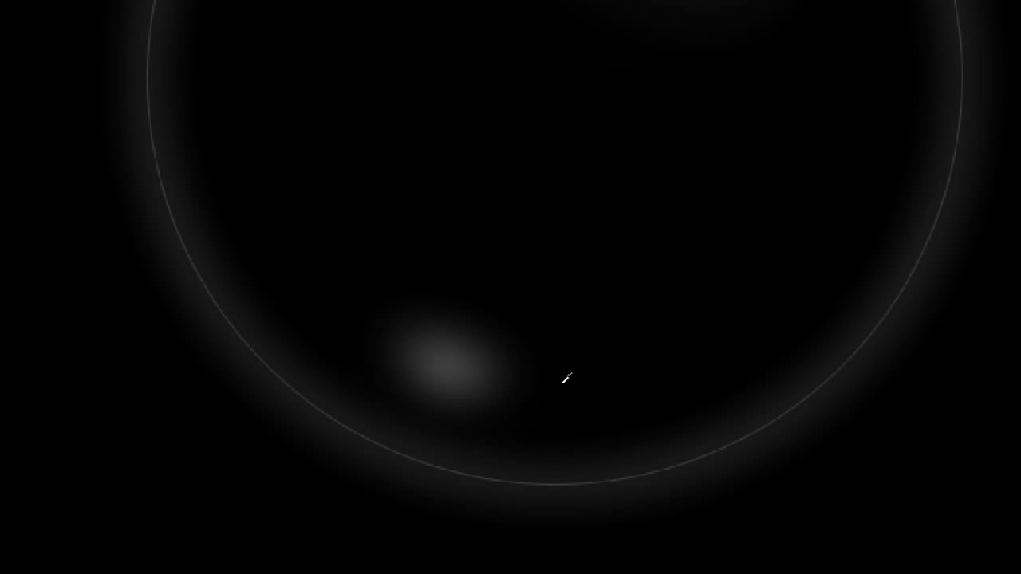
pyautogui.scroll(-1, 567, 378)
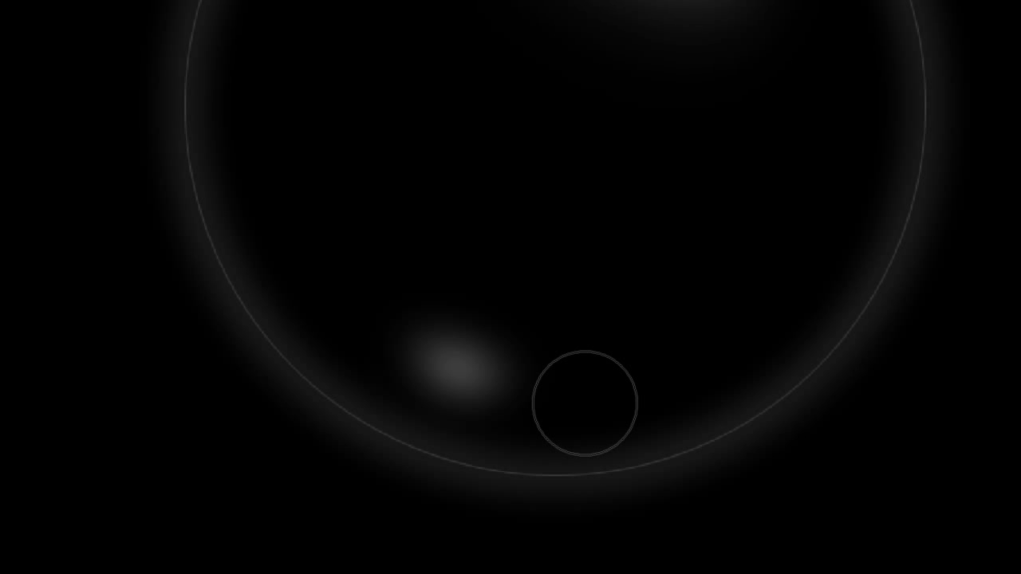
pyautogui.press('f')
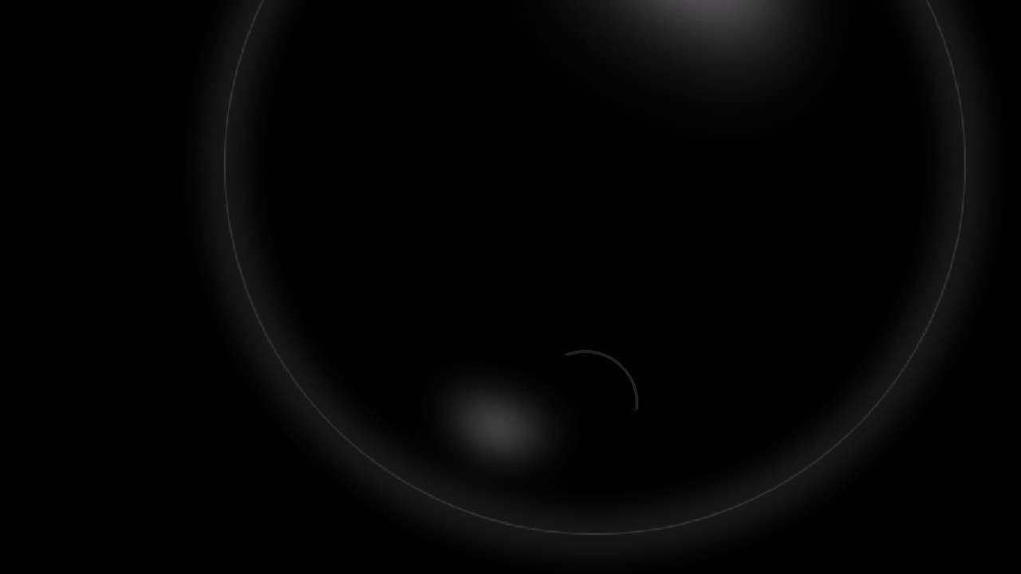
pyautogui.press('v')
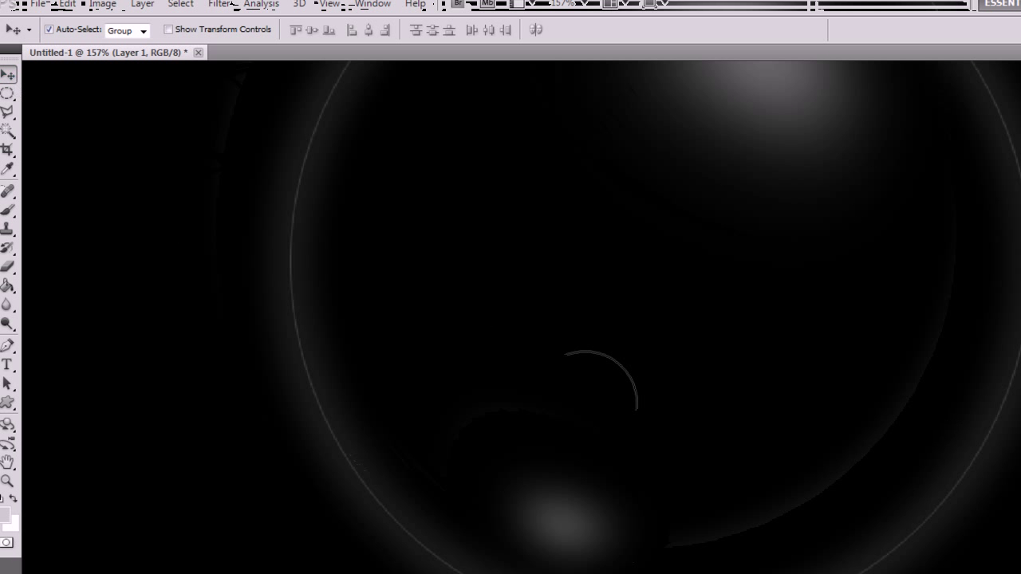
# Scale Layer 1's outer ring slightly inward with transform controls, add Layer 4, and commit the resize
pyautogui.click(169, 30)
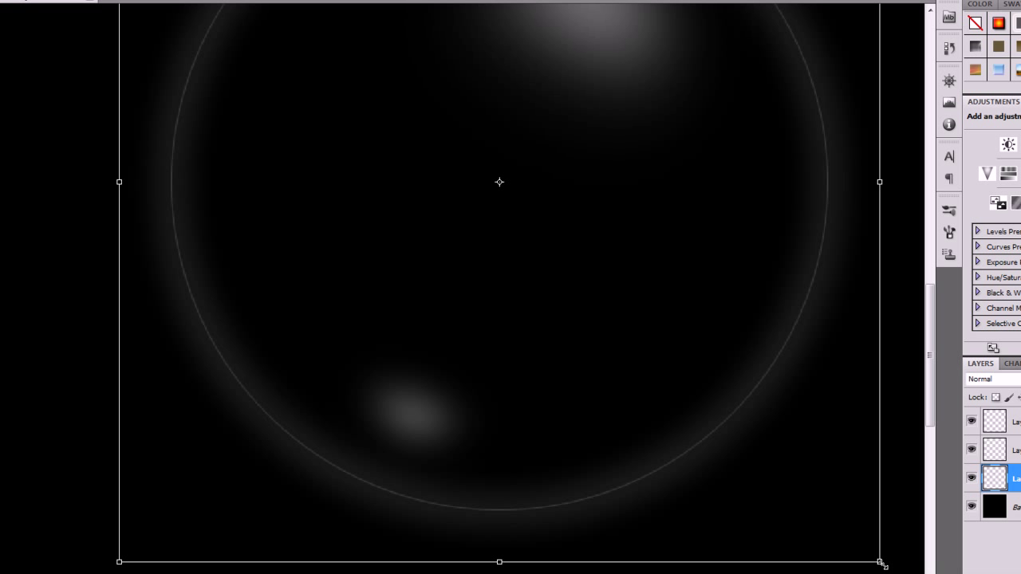
pyautogui.moveTo(882, 564); pyautogui.dragTo(872, 550)
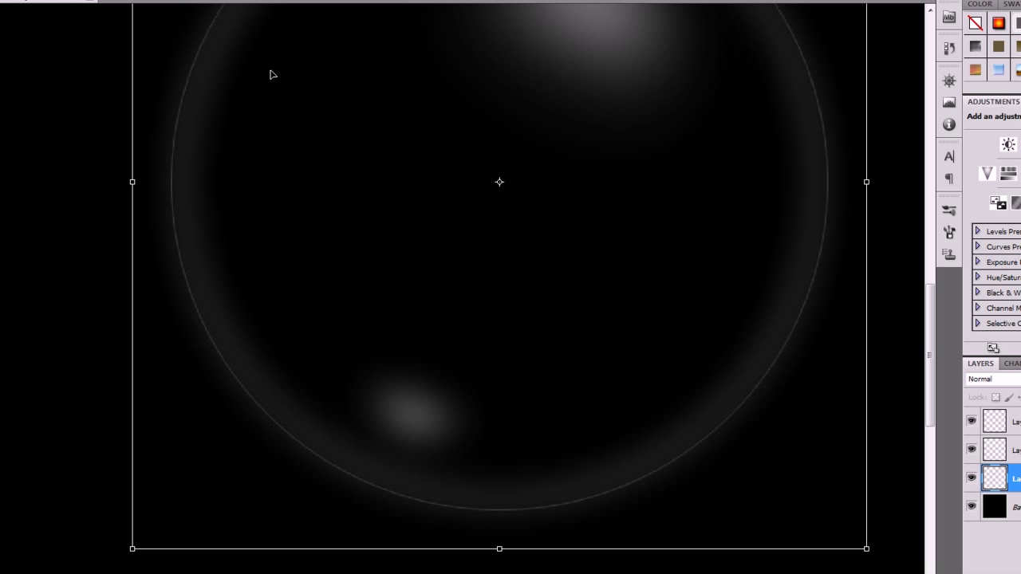
pyautogui.scroll(-2, 547, 221)
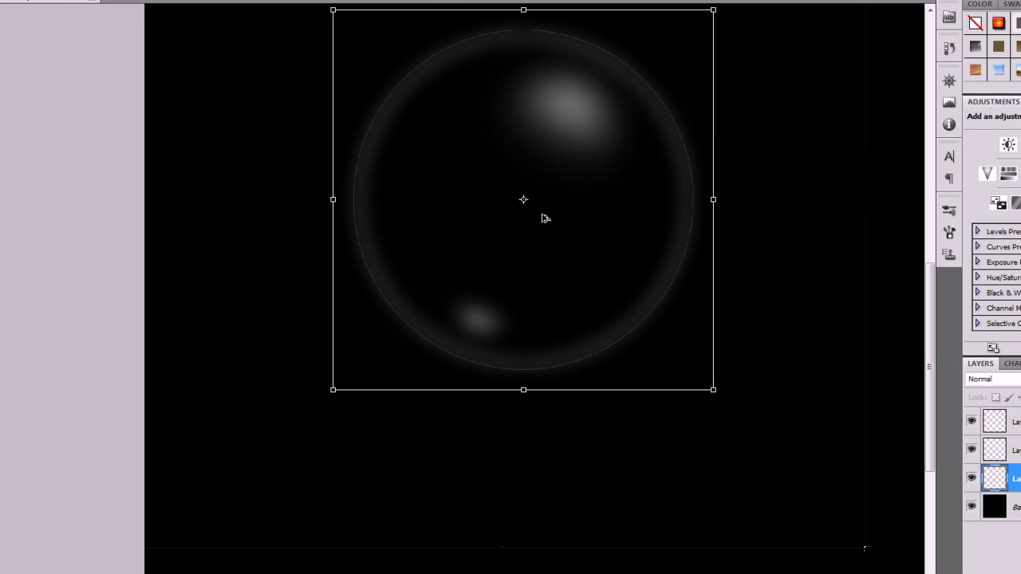
pyautogui.scroll(-2, 533, 153)
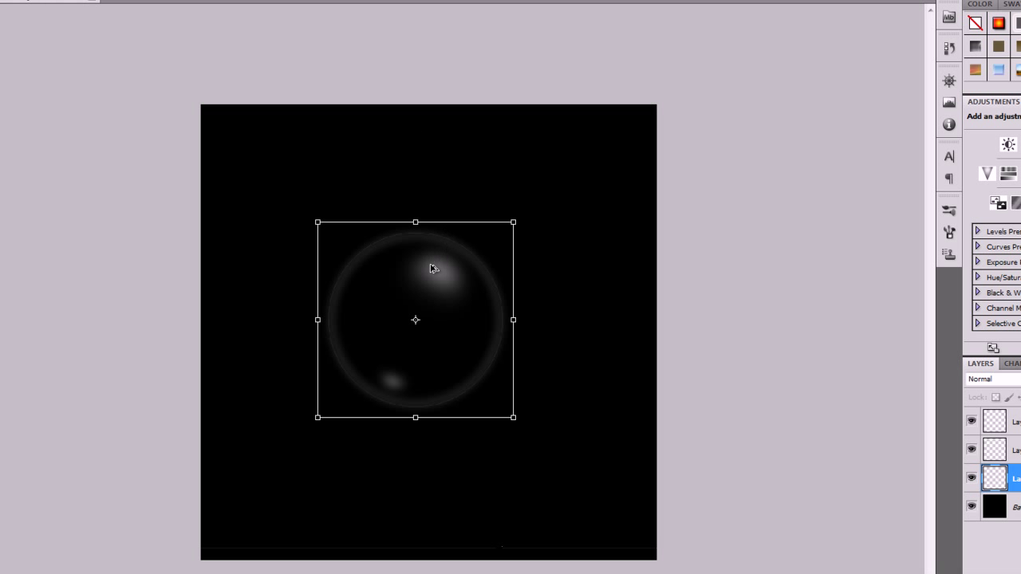
pyautogui.scroll(3, 429, 268)
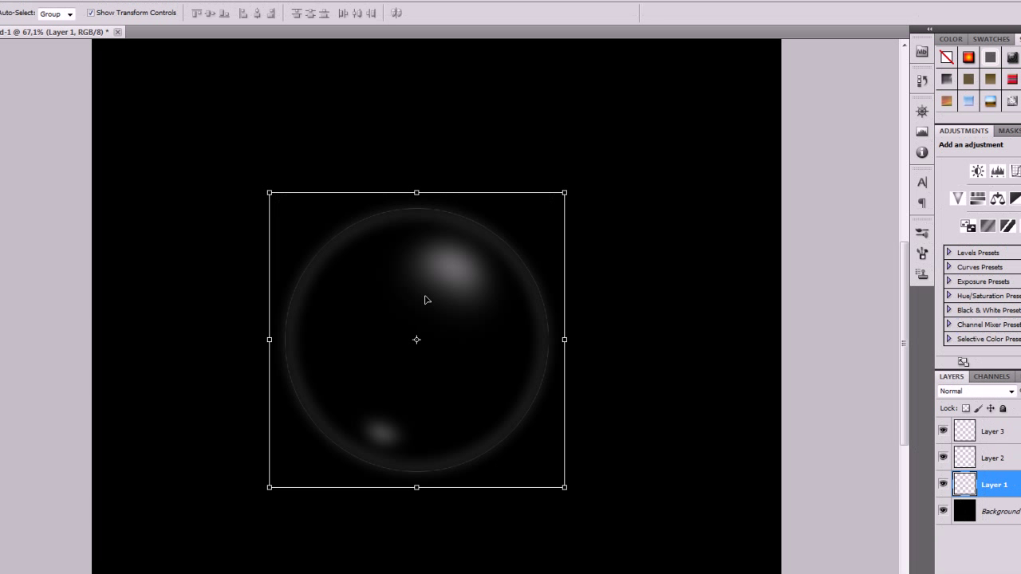
pyautogui.click(1020, 573)
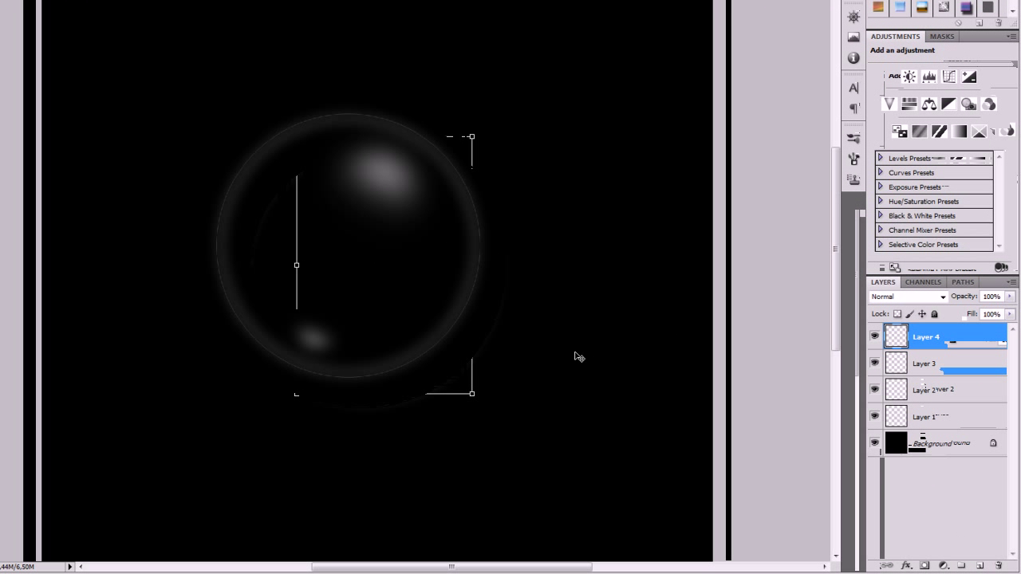
pyautogui.press('Return')
# Choose the Brush tool and shrink its tip from 96 px to a smaller size
pyautogui.scroll(2, 344, 271)
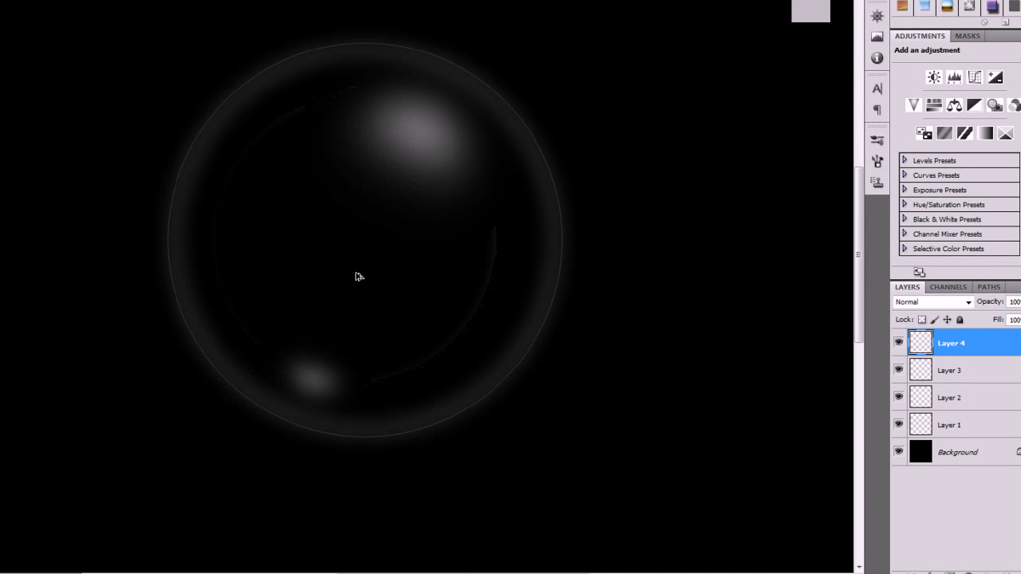
pyautogui.press('Tab')
pyautogui.scroll(2, 448, 243)
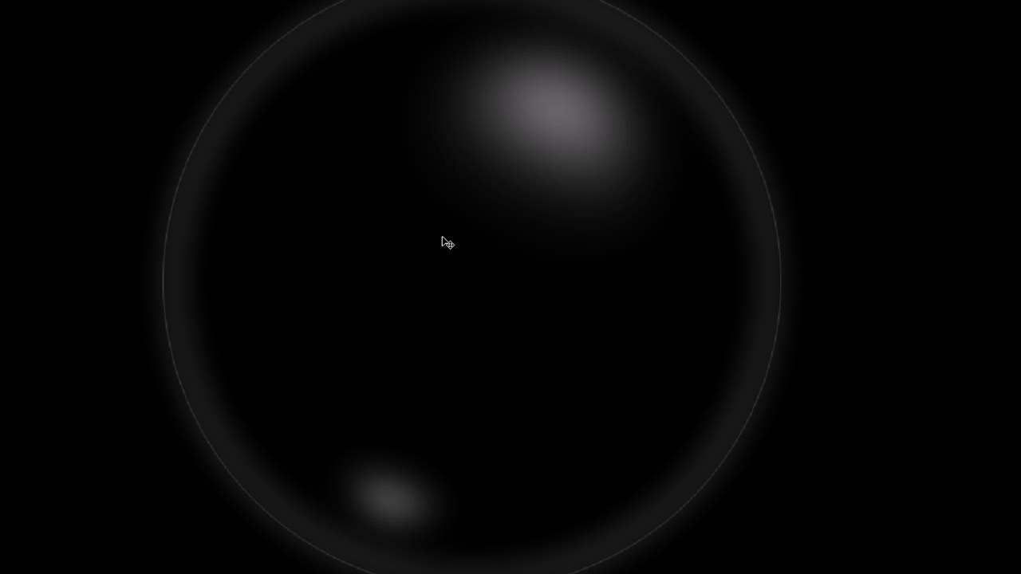
pyautogui.press('Tab')
pyautogui.click(19, 178)
pyautogui.rightClick(630, 231)
pyautogui.moveTo(722, 260); pyautogui.dragTo(710, 260)
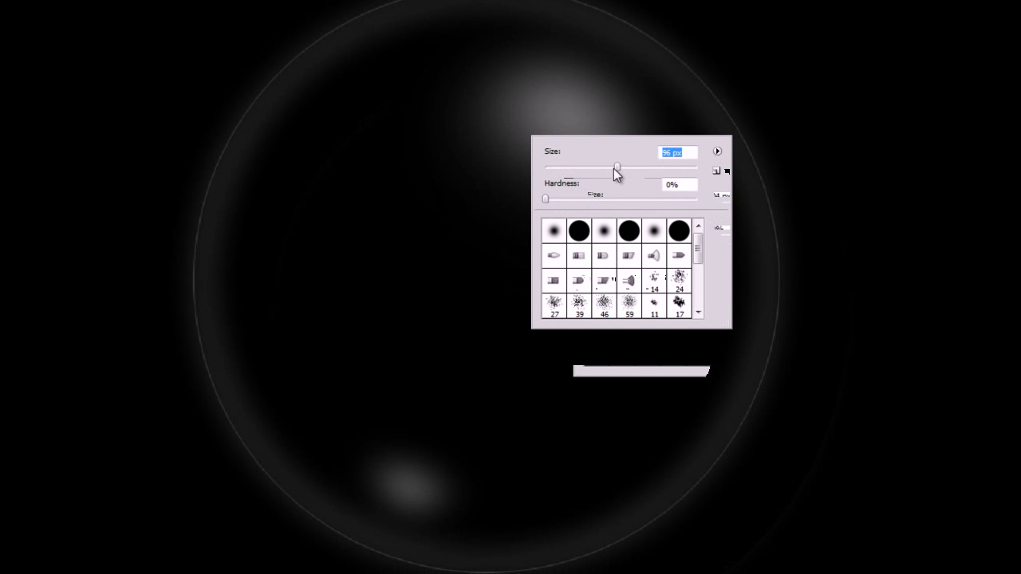
pyautogui.moveTo(616, 175); pyautogui.dragTo(580, 171)
pyautogui.press('Return')
pyautogui.scroll(1, 519, 159)
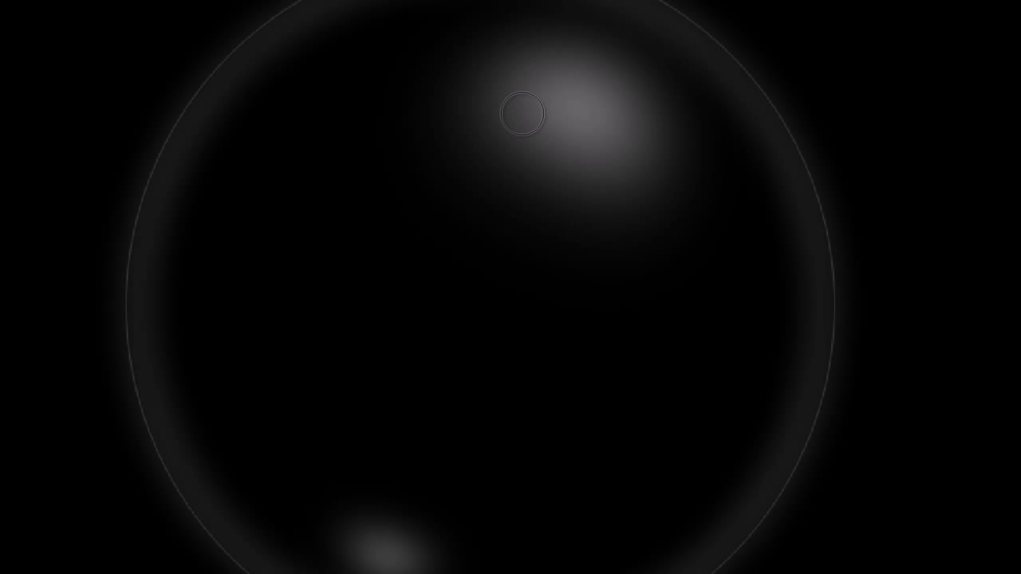
pyautogui.click(259, 35)
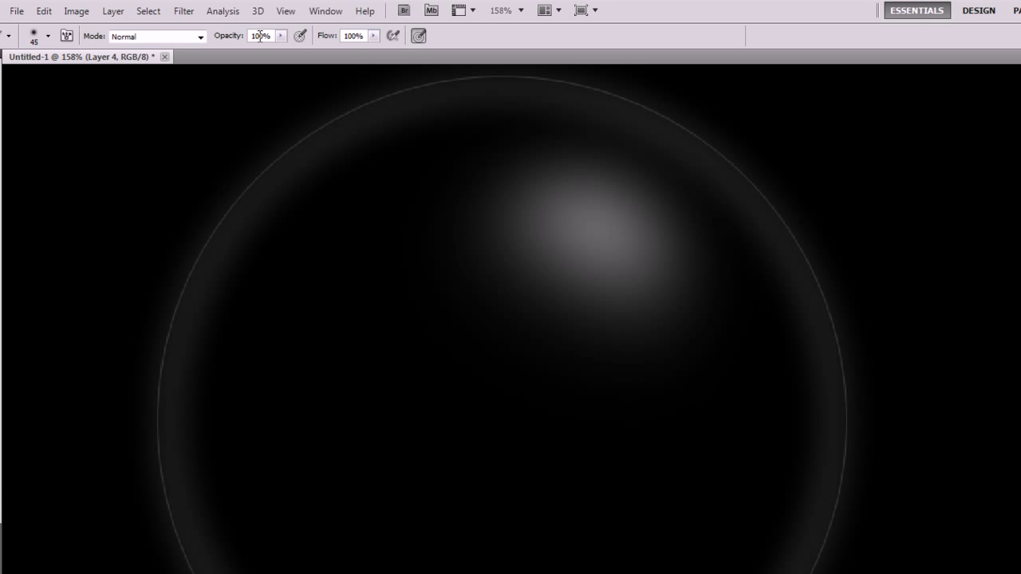
# Try the brush at 67 px and 59% hardness, undo a test stroke, and move toward 41 px
pyautogui.rightClick(562, 164)
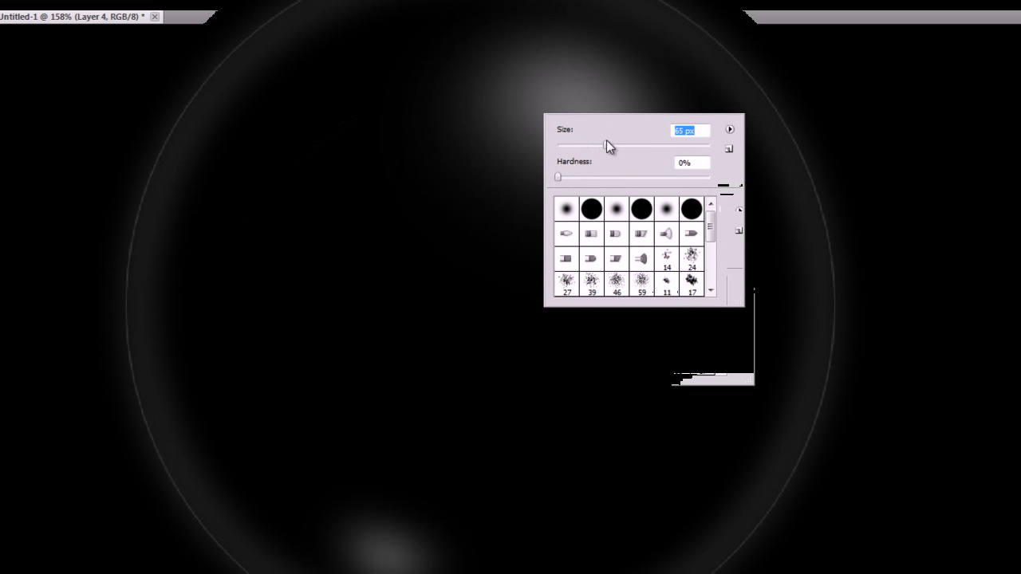
pyautogui.moveTo(607, 140); pyautogui.dragTo(607, 140)
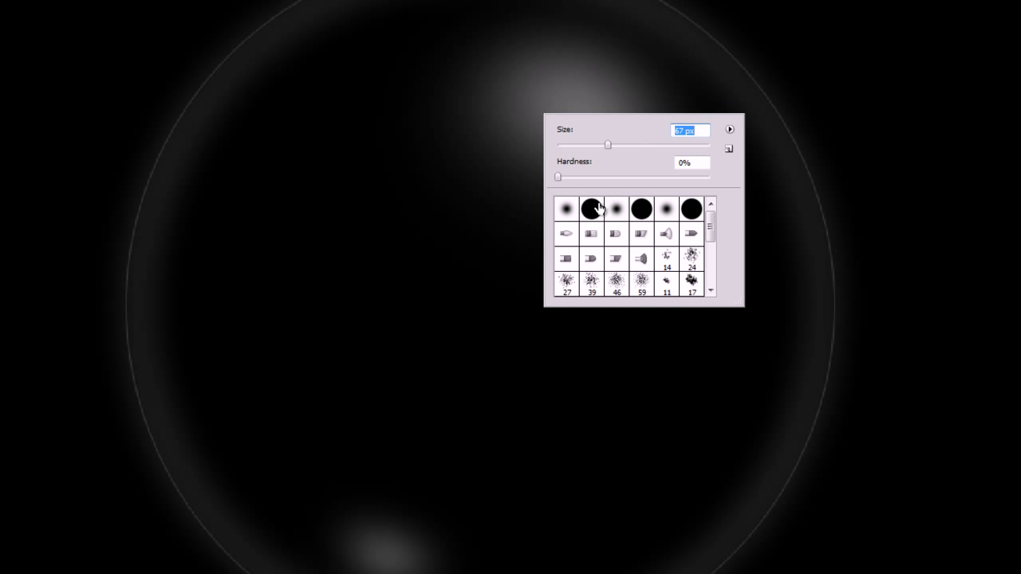
pyautogui.moveTo(603, 176); pyautogui.dragTo(696, 182)
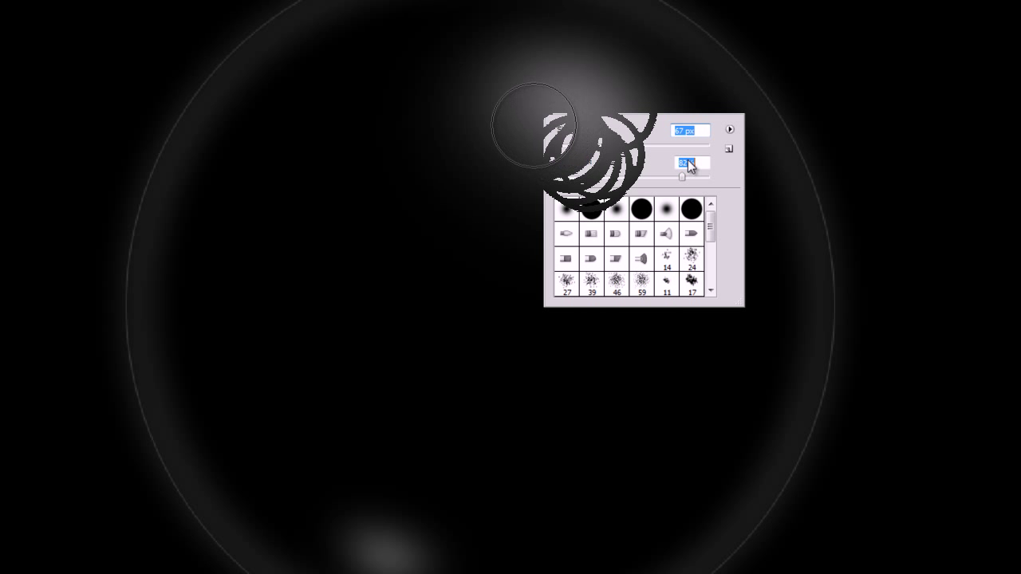
pyautogui.rightClick(579, 148)
pyautogui.moveTo(517, 114)
pyautogui.mouseDown()
pyautogui.moveTo(579, 124)
pyautogui.moveTo(599, 139)
pyautogui.moveTo(597, 169)
pyautogui.mouseUp()
pyautogui.hotkey('ctrl', 'z')
pyautogui.rightClick(550, 144)
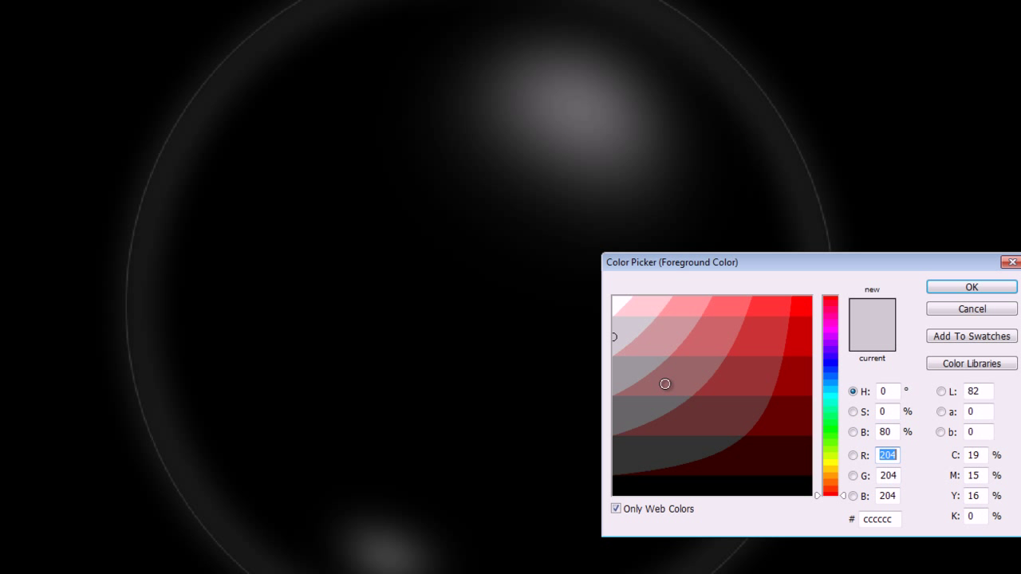
# Set the foreground to white and paint a short white blob over the top highlight
pyautogui.moveTo(663, 383); pyautogui.dragTo(585, 276)
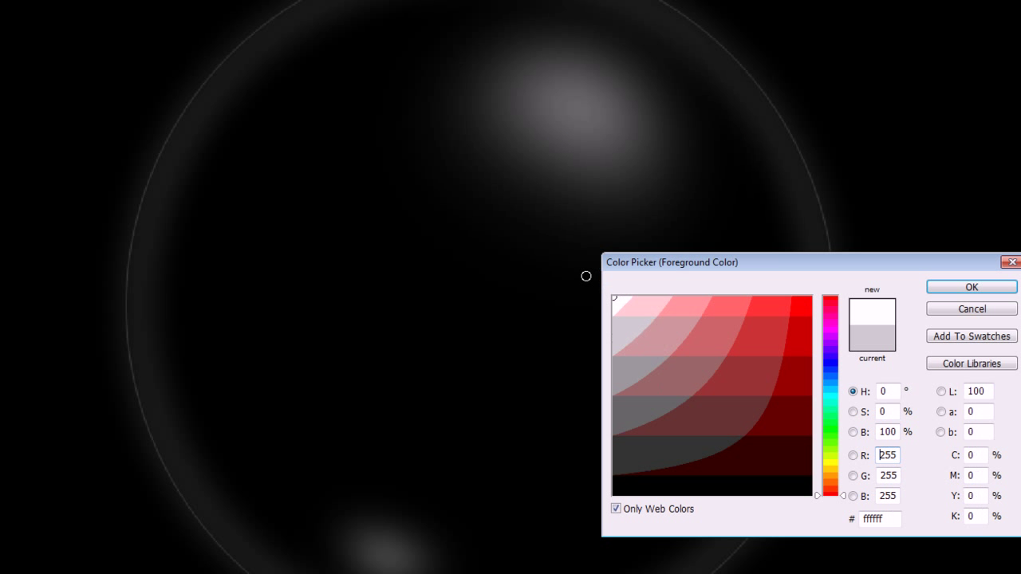
pyautogui.click(989, 288)
pyautogui.moveTo(512, 116); pyautogui.dragTo(602, 145)
pyautogui.hotkey('ctrl', 'z')
pyautogui.hotkey('ctrl', 'z')
pyautogui.moveTo(539, 127)
pyautogui.mouseDown()
pyautogui.moveTo(566, 122)
pyautogui.moveTo(595, 146)
pyautogui.mouseUp()
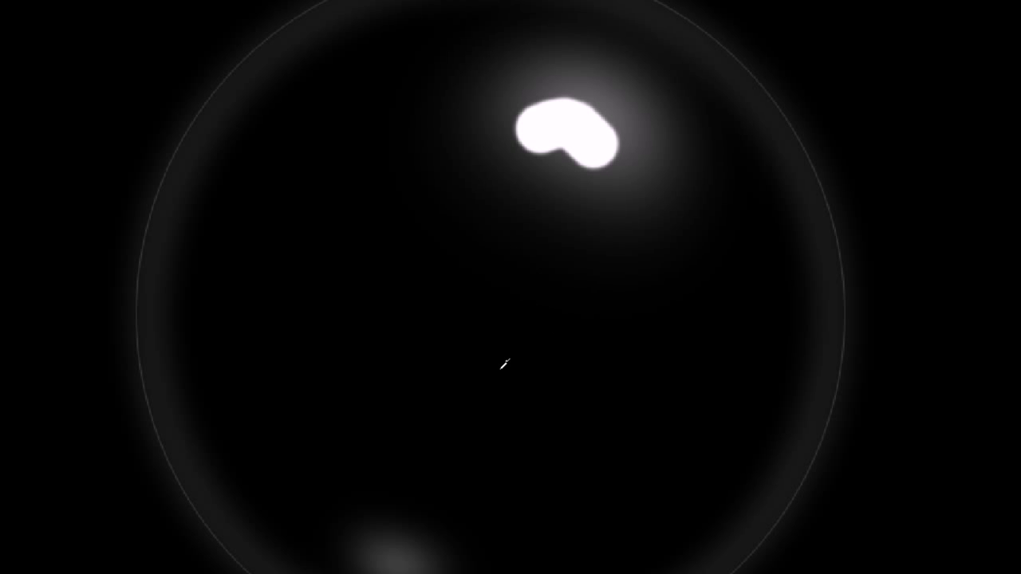
# Make the brush slightly smaller and paint a small white blob over the bottom glow
pyautogui.rightClick(439, 469)
pyautogui.moveTo(488, 421); pyautogui.dragTo(481, 422)
pyautogui.press('Return')
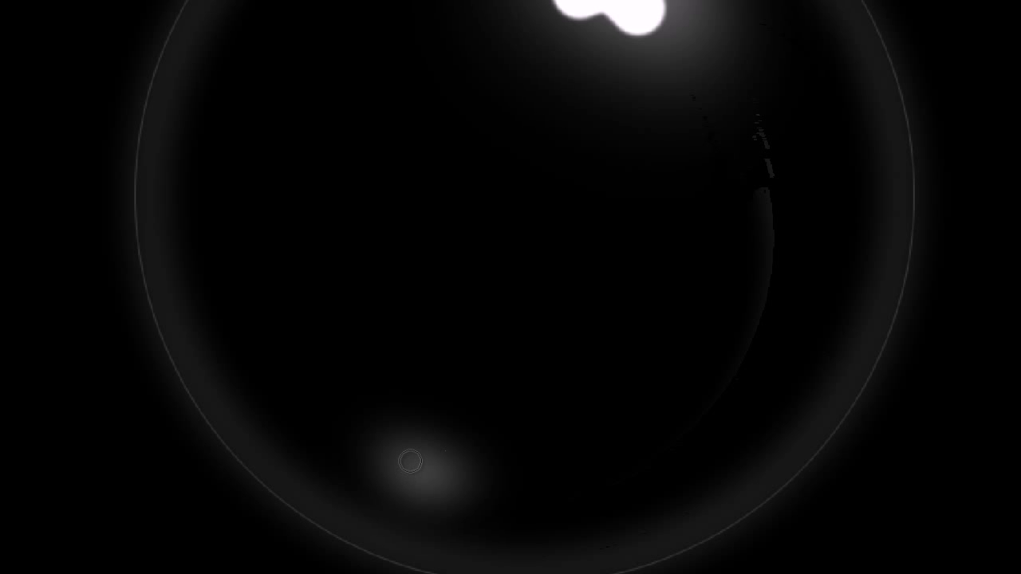
pyautogui.moveTo(409, 457); pyautogui.dragTo(435, 471)
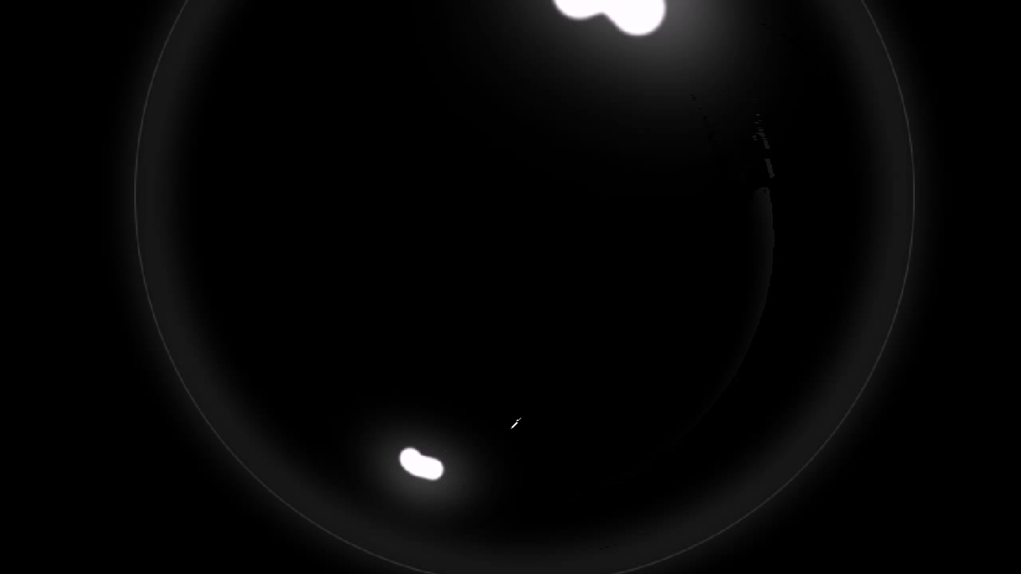
# Soften Layer 4's white highlights with a 2 pixel Gaussian Blur
pyautogui.click(197, 13)
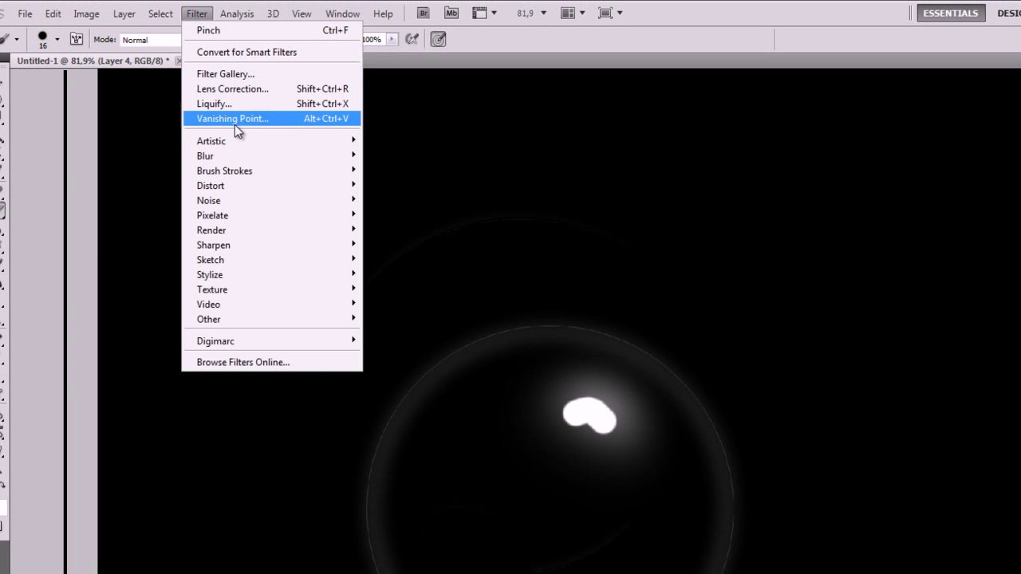
pyautogui.moveTo(244, 156)
pyautogui.click(436, 216)
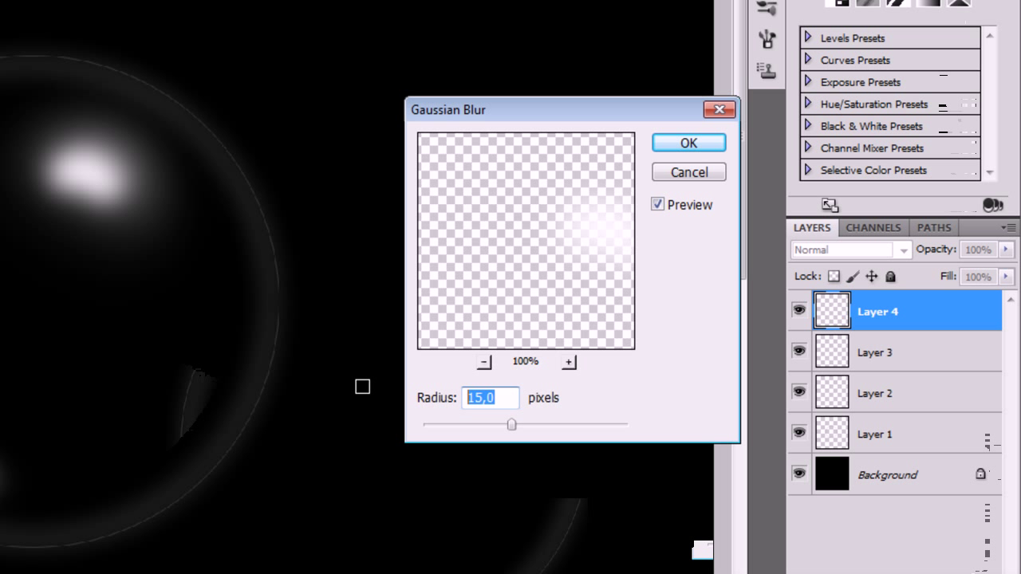
pyautogui.write('2')
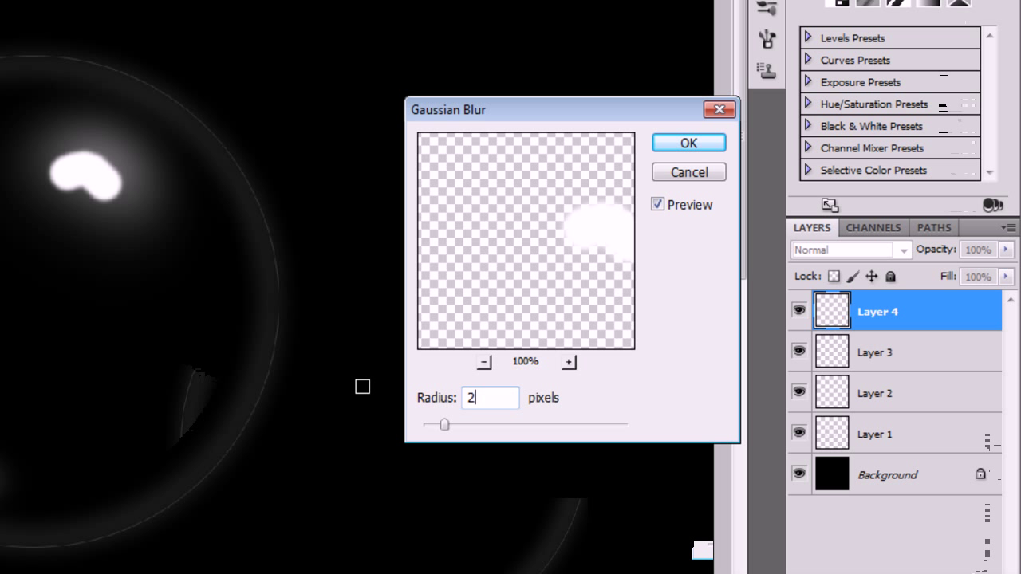
pyautogui.press('Return')
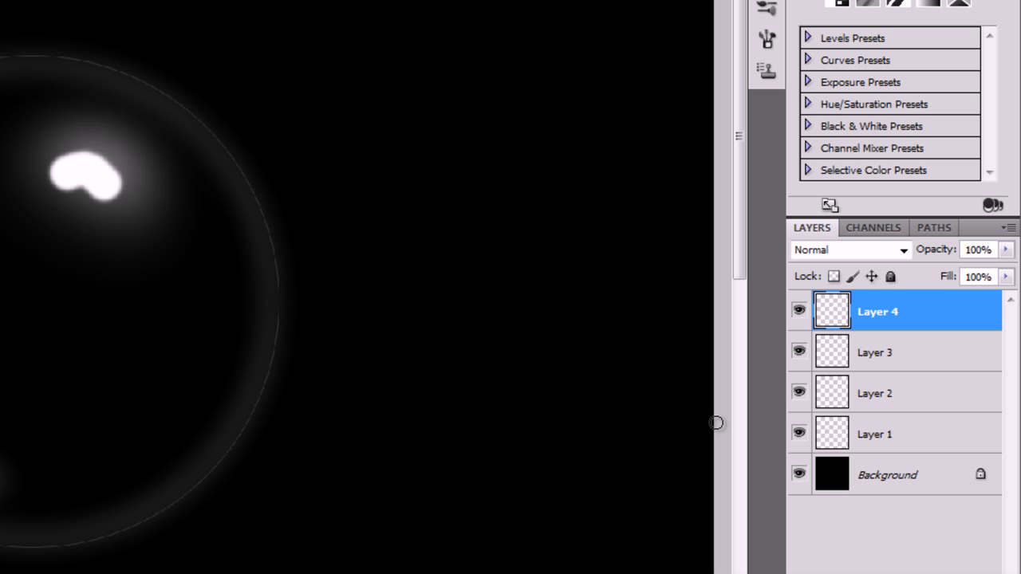
# Set Layer 4's opacity to 80%
pyautogui.click(979, 249)
pyautogui.write('0')
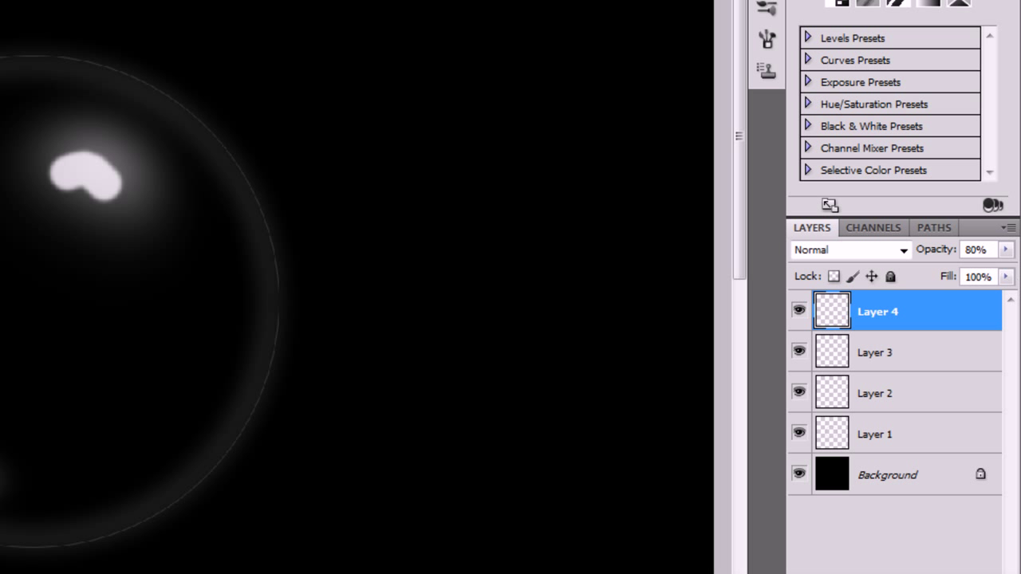
pyautogui.hotkey('ctrl', 't')
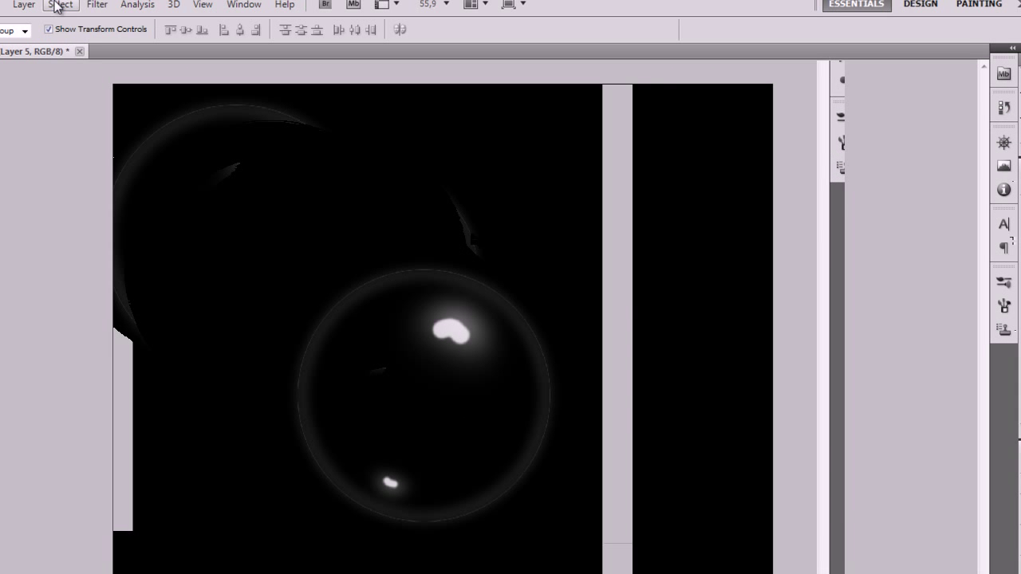
# Load the saved 'su kabarcığı' channel as the selection via Select > Load Selection
pyautogui.click(72, 13)
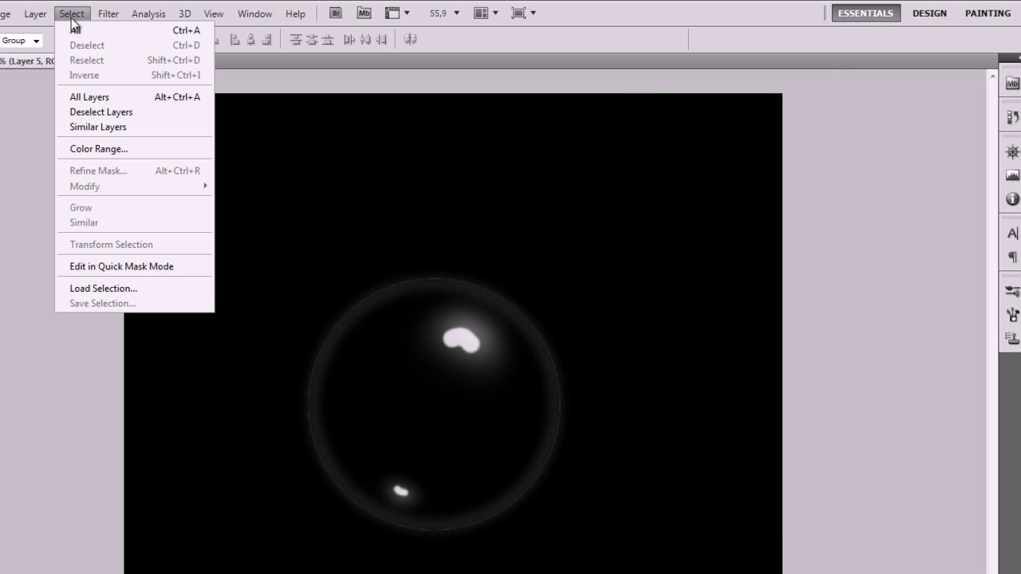
pyautogui.click(102, 285)
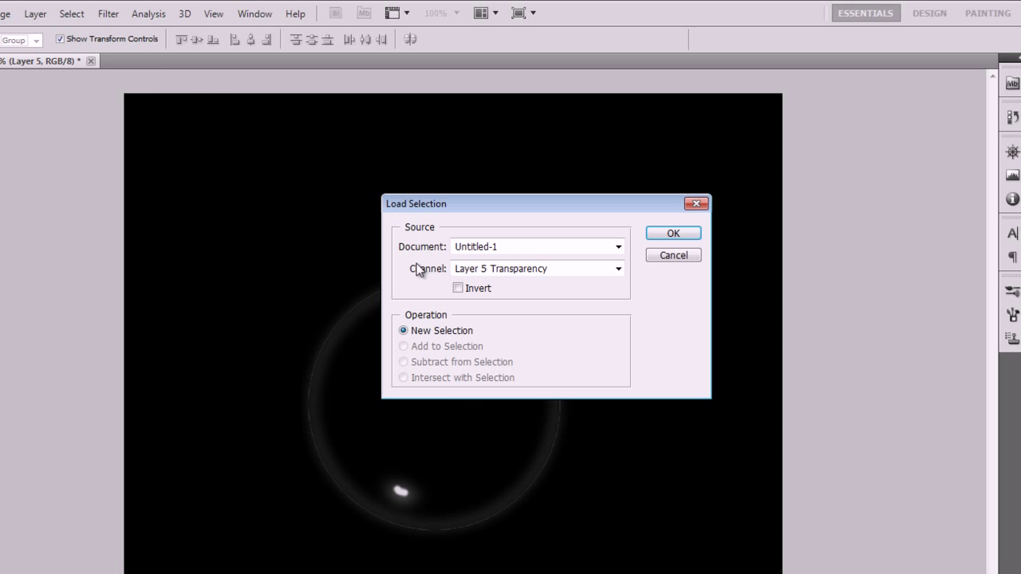
pyautogui.click(510, 269)
pyautogui.click(510, 301)
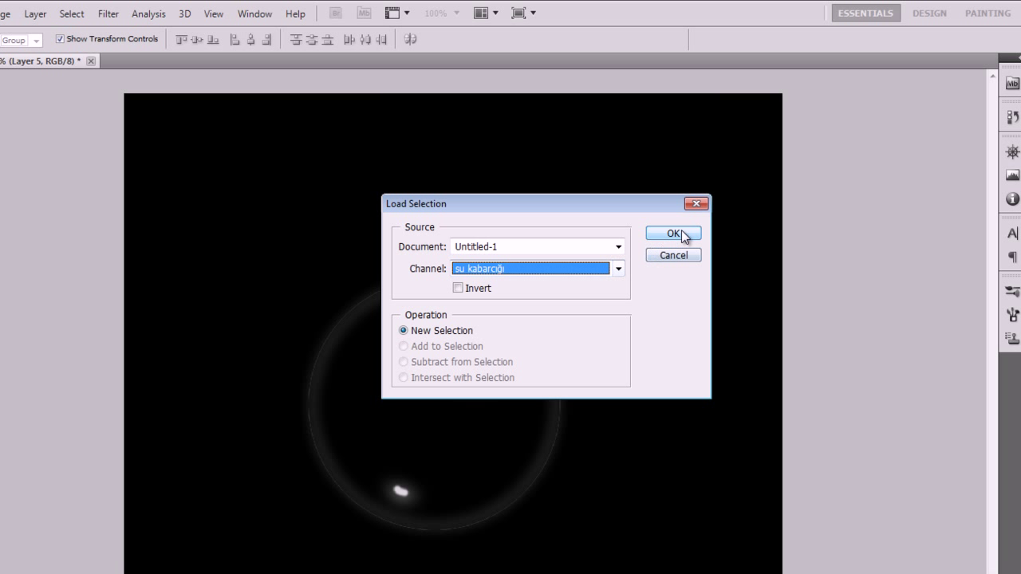
pyautogui.click(674, 233)
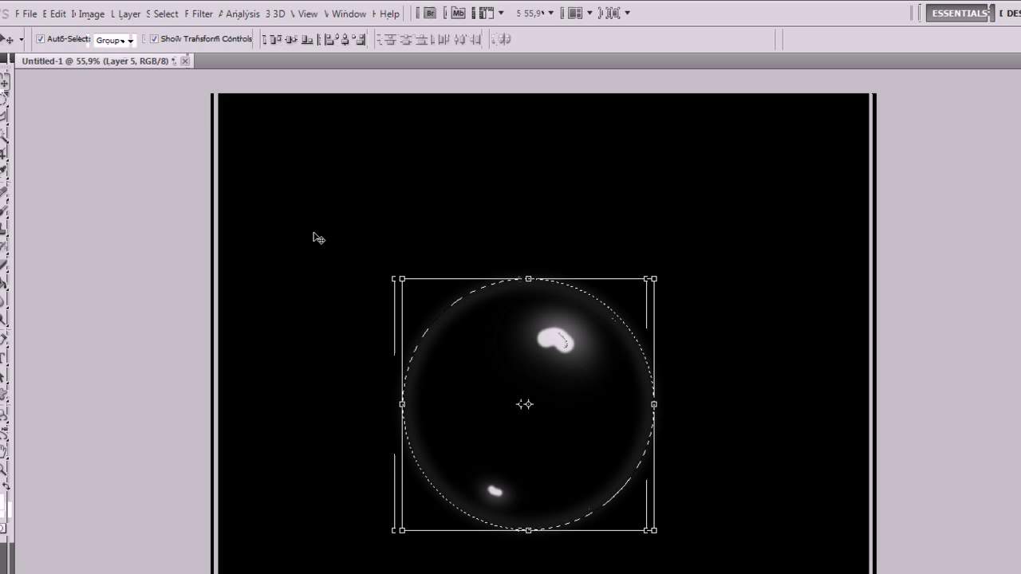
# Stroke the circle selection on Layer 5 with a 20 px white centred line and commit
pyautogui.click(58, 14)
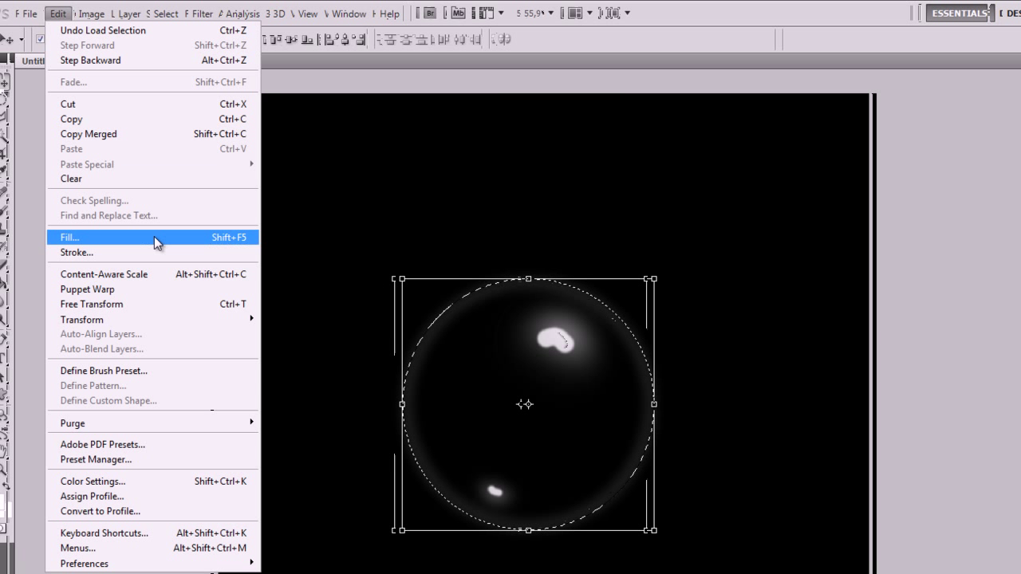
pyautogui.click(140, 253)
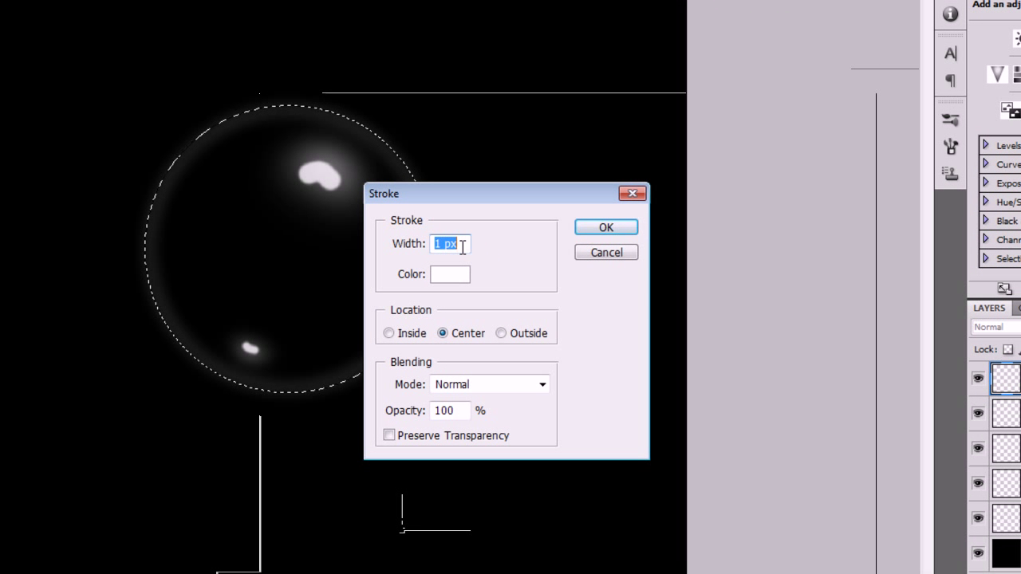
pyautogui.write('20')
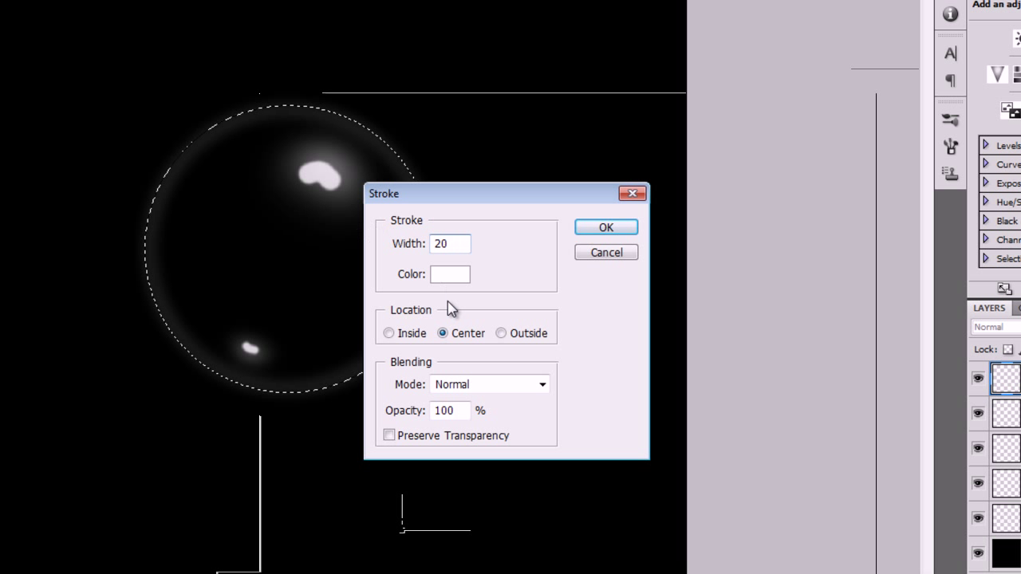
pyautogui.click(449, 275)
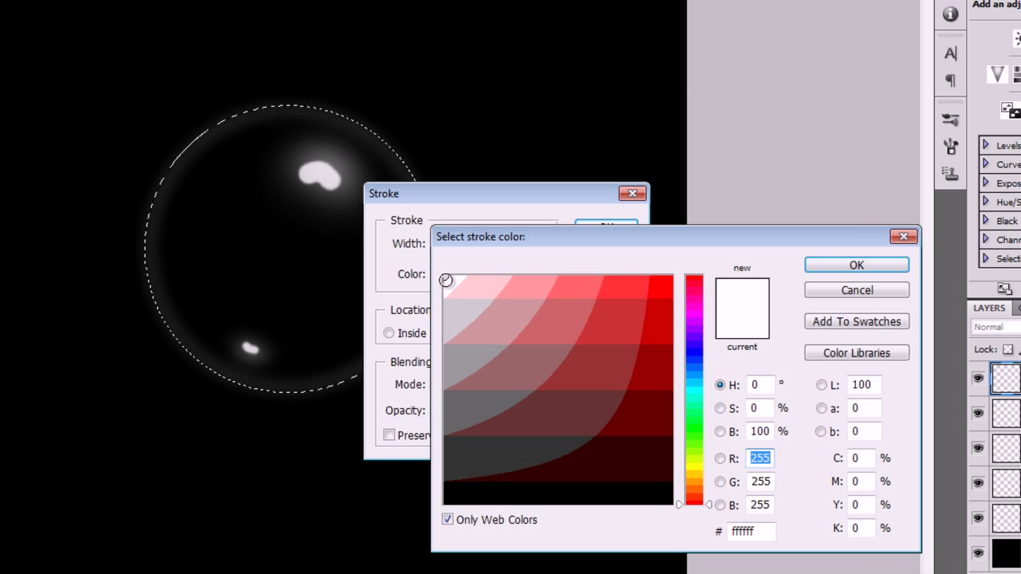
pyautogui.click(874, 270)
pyautogui.click(465, 335)
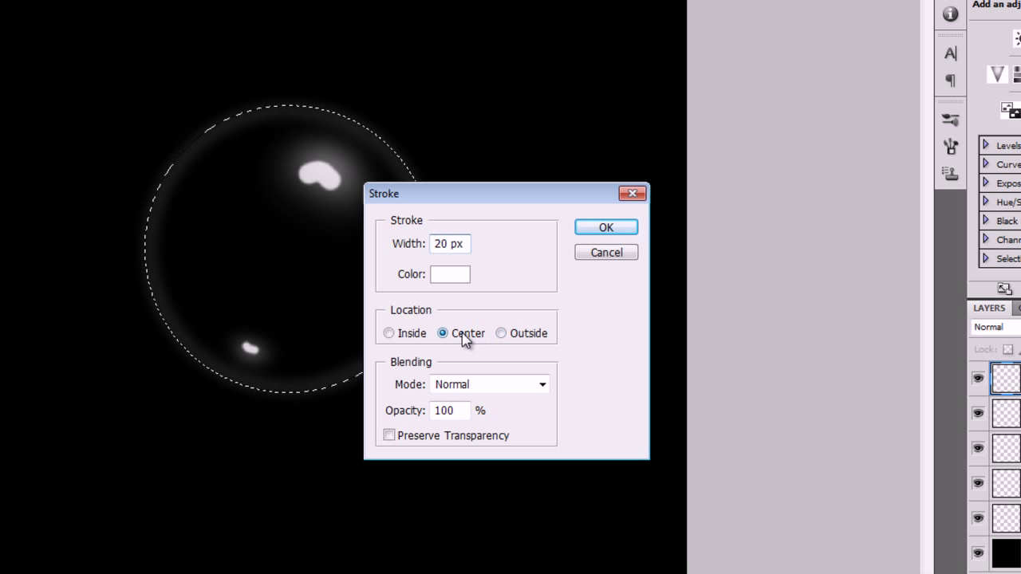
pyautogui.click(603, 230)
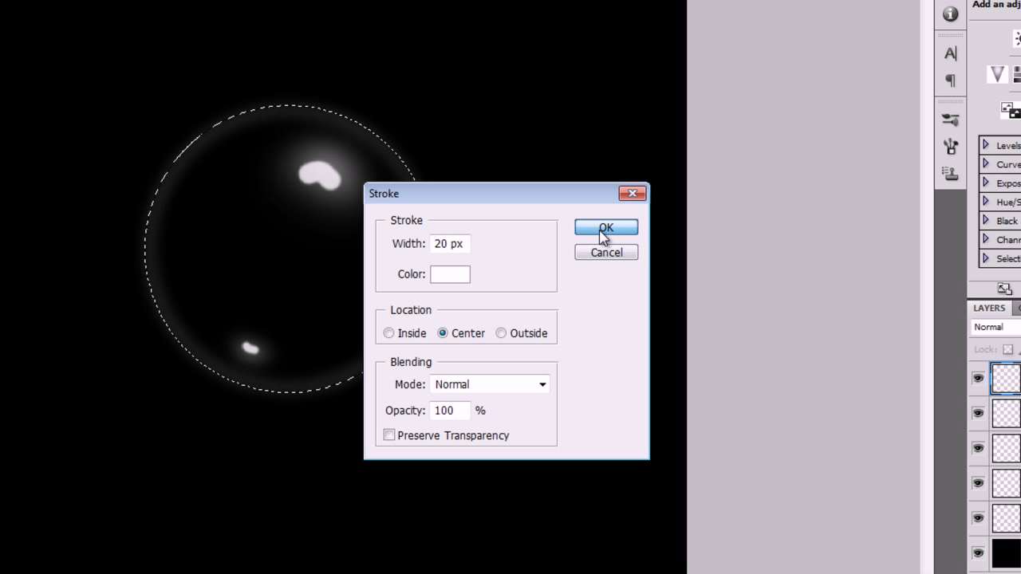
pyautogui.hotkey('ctrl', 't')
pyautogui.hotkey('ctrl', '+')
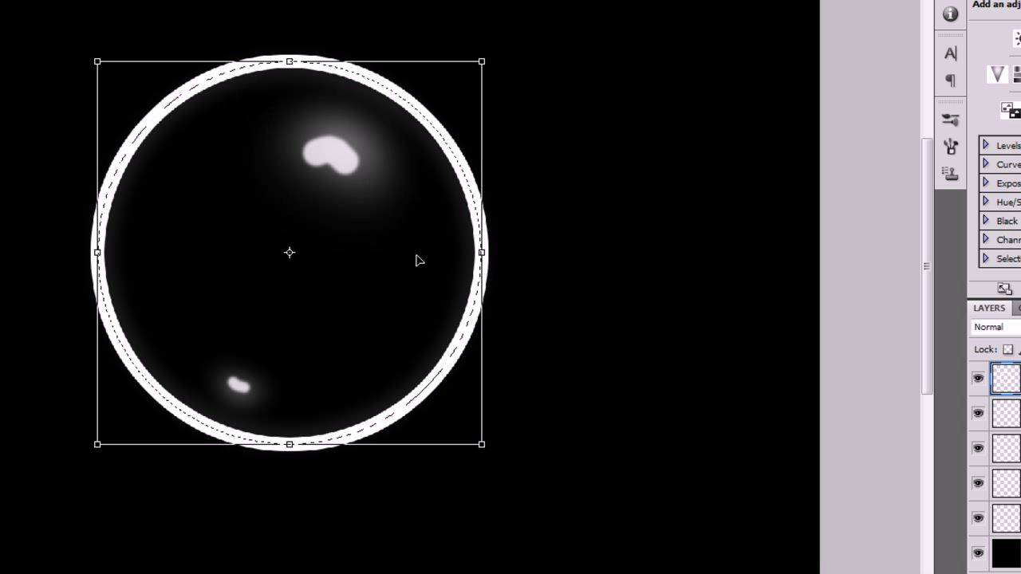
pyautogui.press('Return')
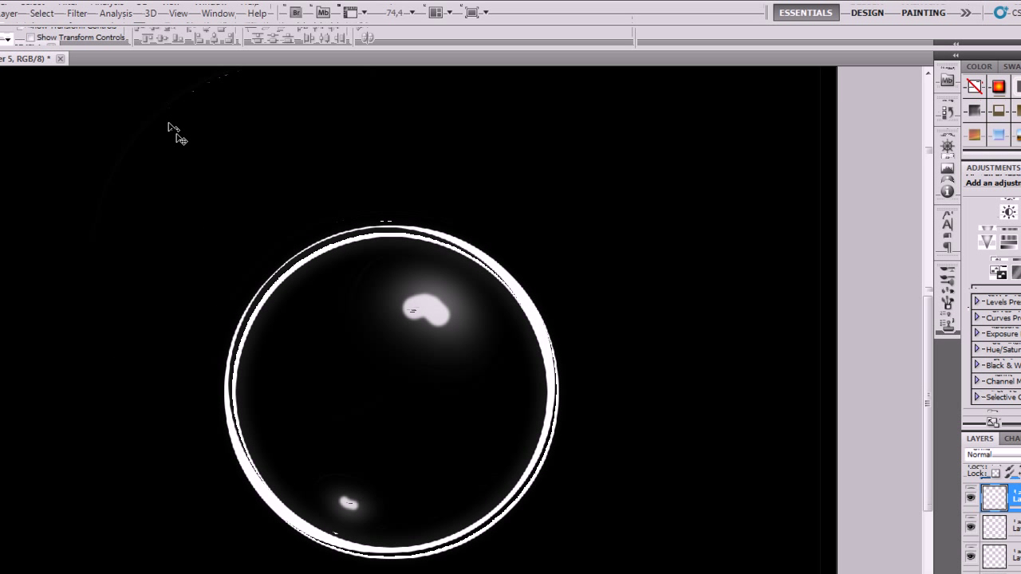
# Apply a Gaussian Blur of about 3.7 pixels to the 20 px white ring
pyautogui.click(77, 13)
pyautogui.moveTo(127, 150)
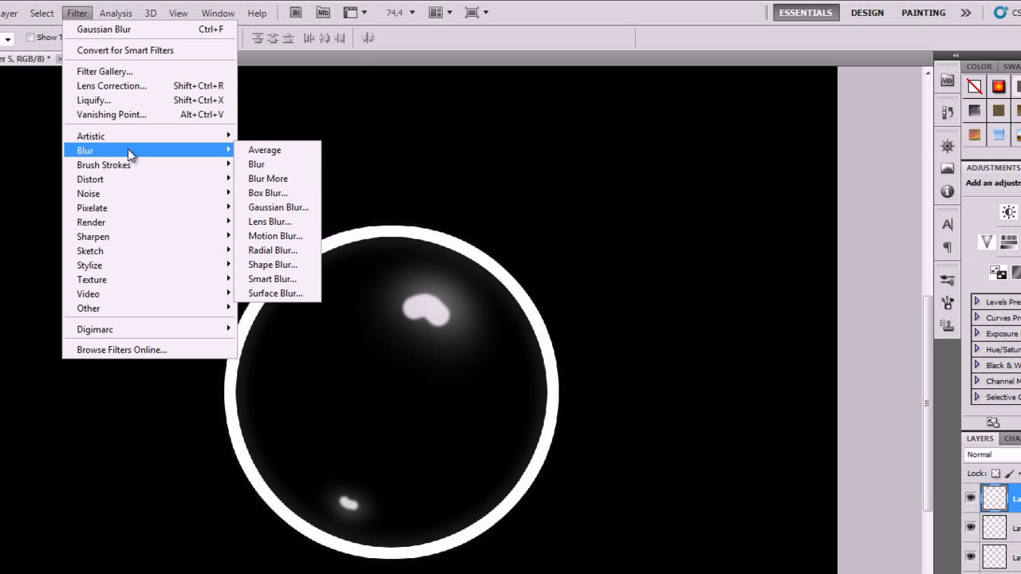
pyautogui.click(296, 206)
pyautogui.write('3,7')
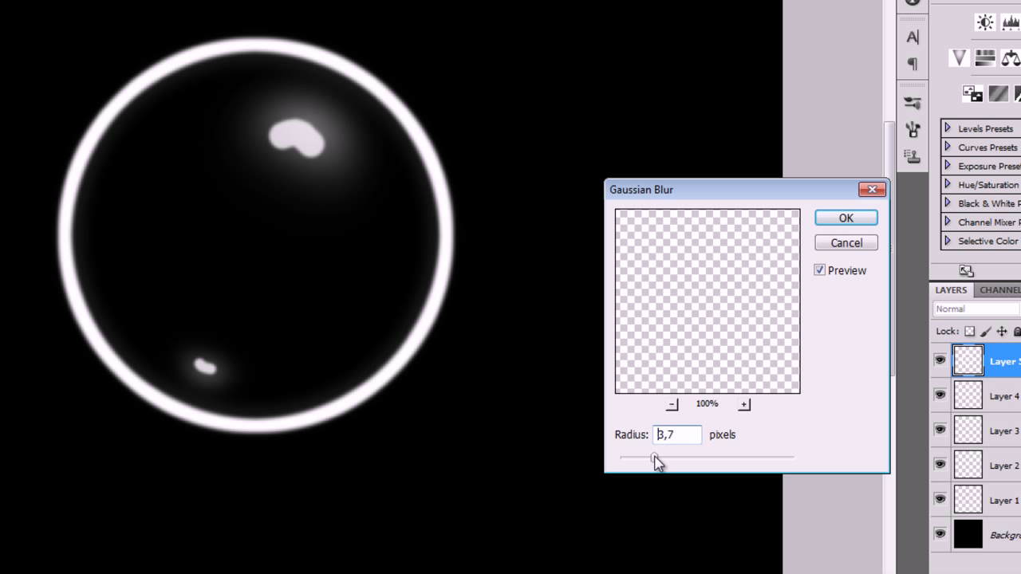
pyautogui.click(845, 218)
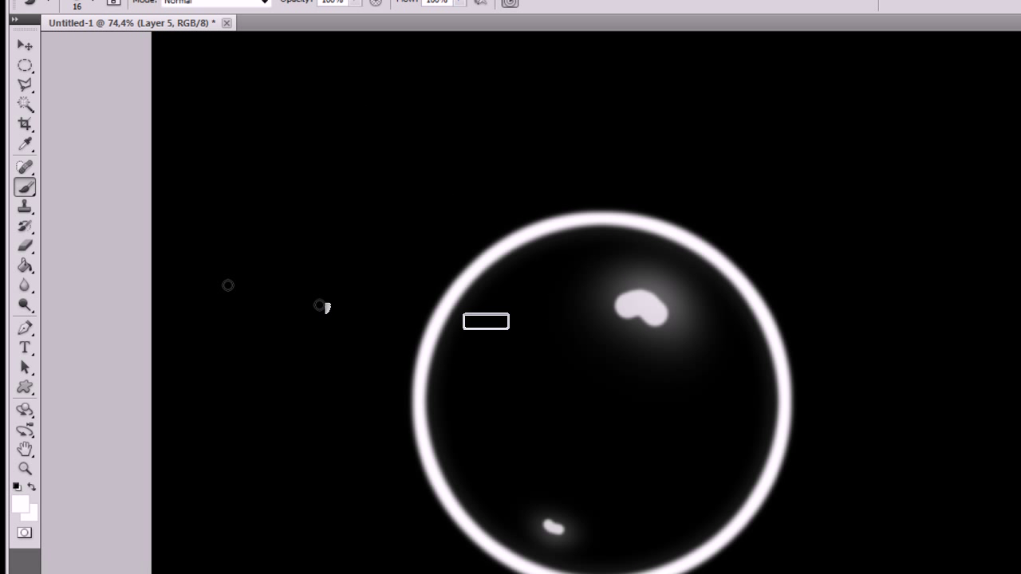
# Erase the white ring with a 100% opacity eraser, keeping mainly its lower arc
pyautogui.click(25, 245)
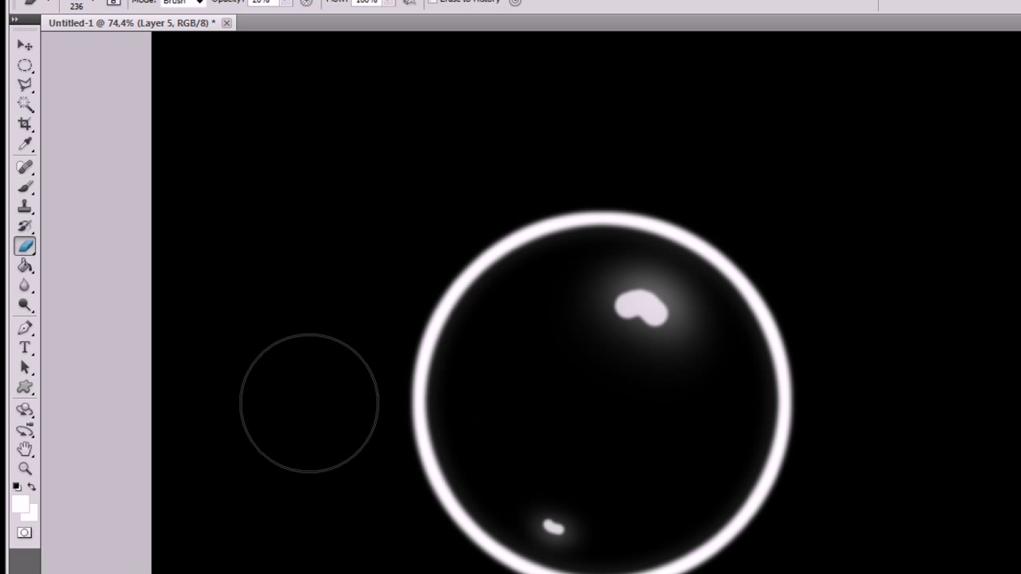
pyautogui.click(266, 2)
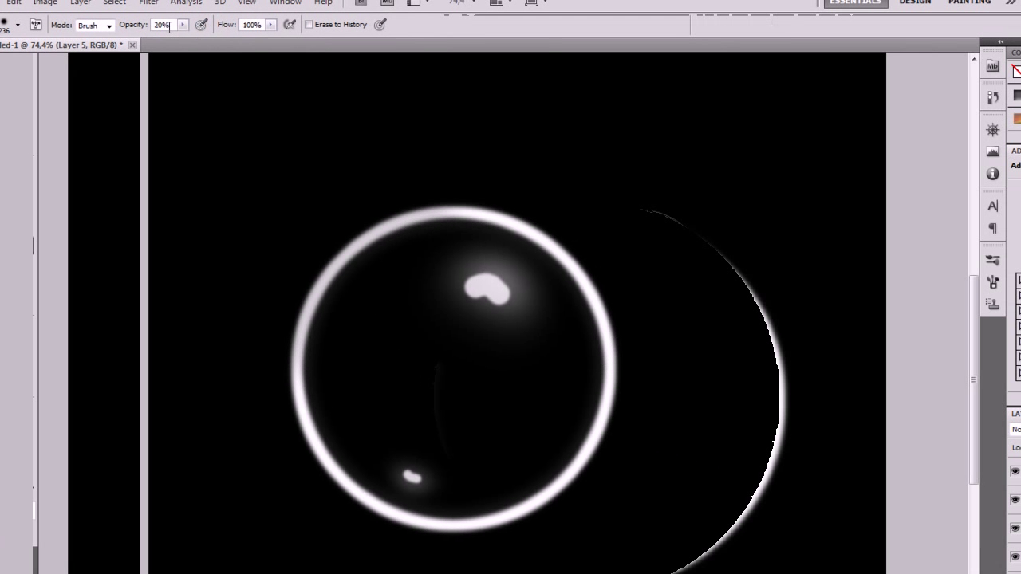
pyautogui.write('100')
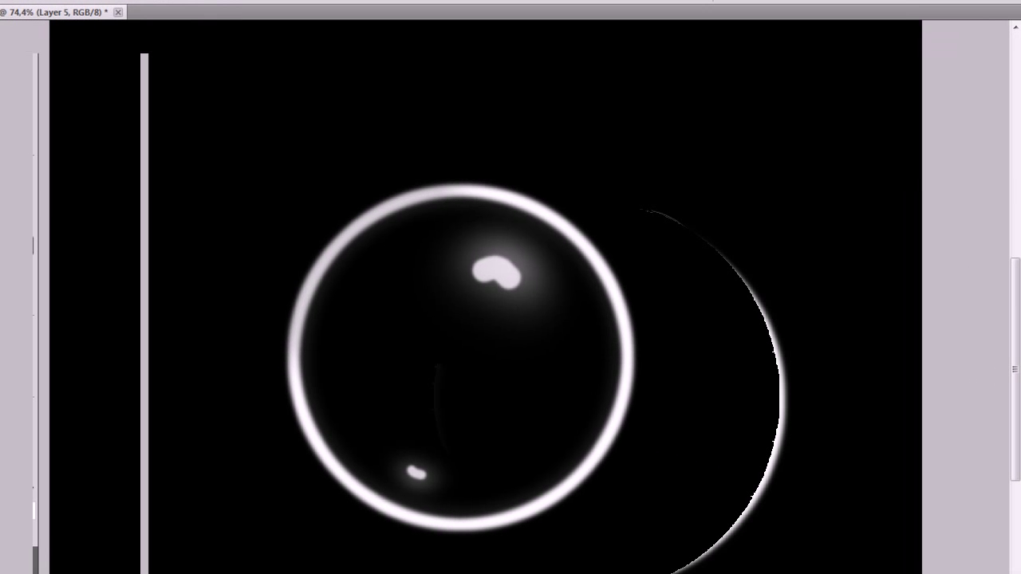
pyautogui.moveTo(355, 455)
pyautogui.mouseDown()
pyautogui.moveTo(441, 299)
pyautogui.moveTo(696, 359)
pyautogui.mouseUp()
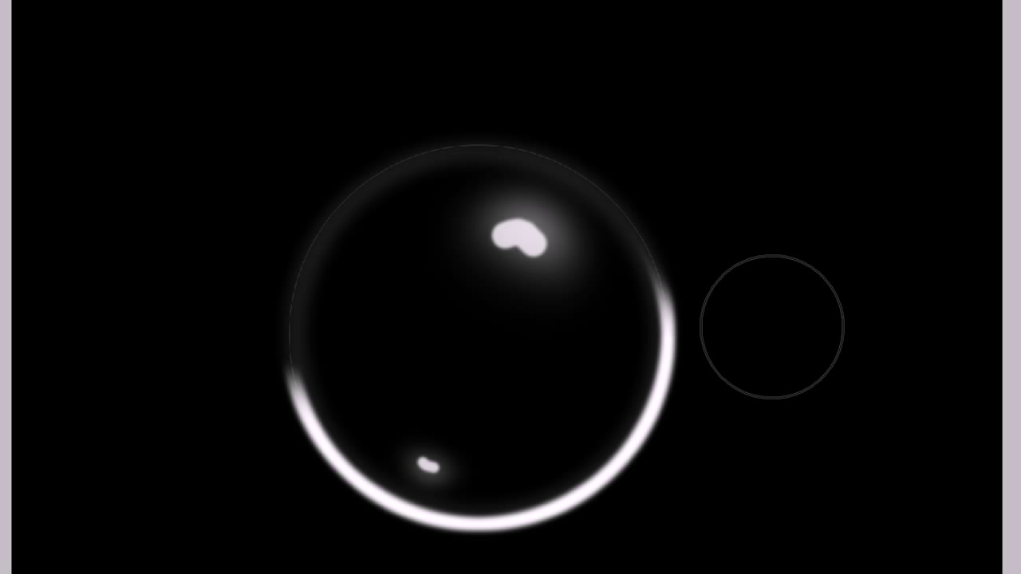
pyautogui.moveTo(772, 327)
pyautogui.mouseDown()
pyautogui.moveTo(766, 454)
pyautogui.moveTo(748, 330)
pyautogui.mouseUp()
pyautogui.moveTo(693, 376)
pyautogui.mouseDown()
pyautogui.moveTo(697, 507)
pyautogui.moveTo(718, 570)
pyautogui.mouseUp()
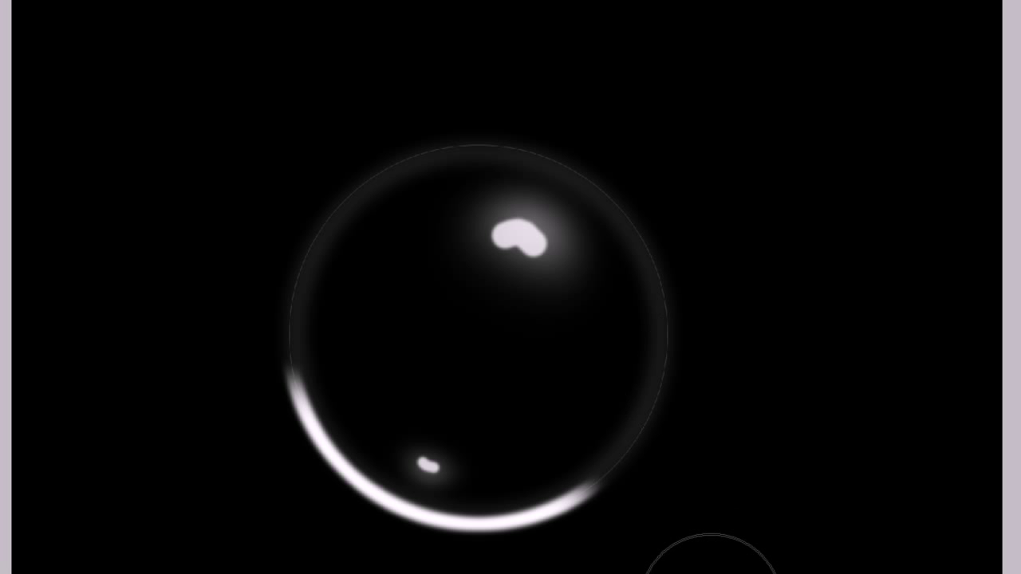
pyautogui.moveTo(729, 504)
pyautogui.mouseDown()
pyautogui.moveTo(622, 521)
pyautogui.moveTo(656, 543)
pyautogui.mouseUp()
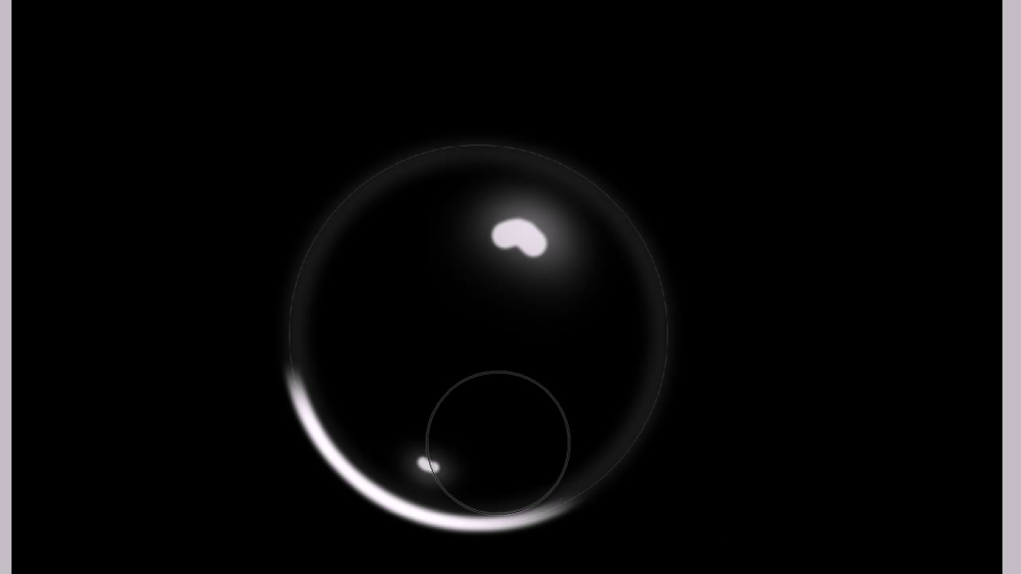
pyautogui.moveTo(446, 455)
pyautogui.mouseDown()
pyautogui.moveTo(399, 416)
pyautogui.moveTo(303, 405)
pyautogui.moveTo(292, 451)
pyautogui.mouseUp()
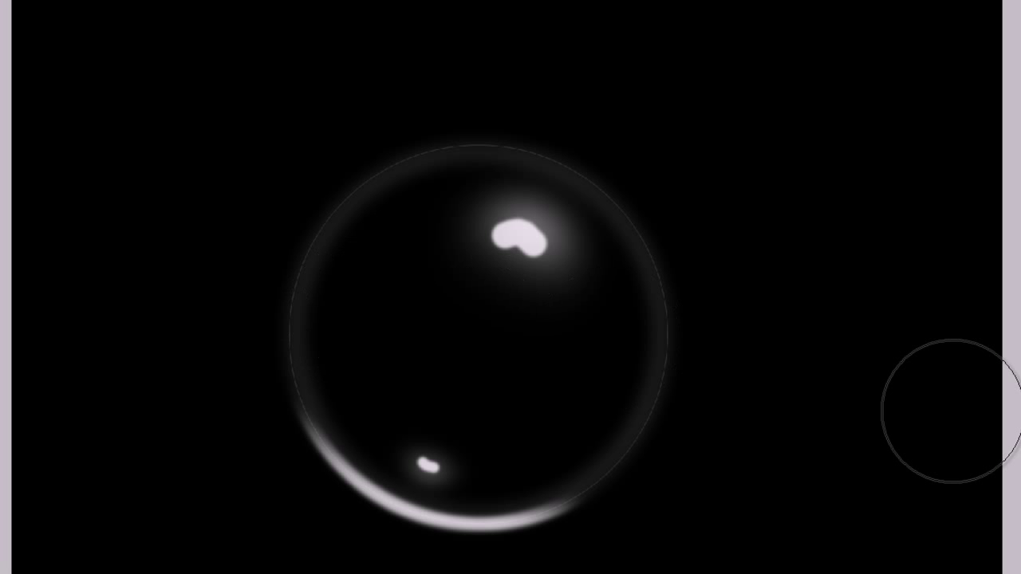
# Set Layer 5's opacity to 30% and zoom out to view the whole canvas
pyautogui.click(1011, 252)
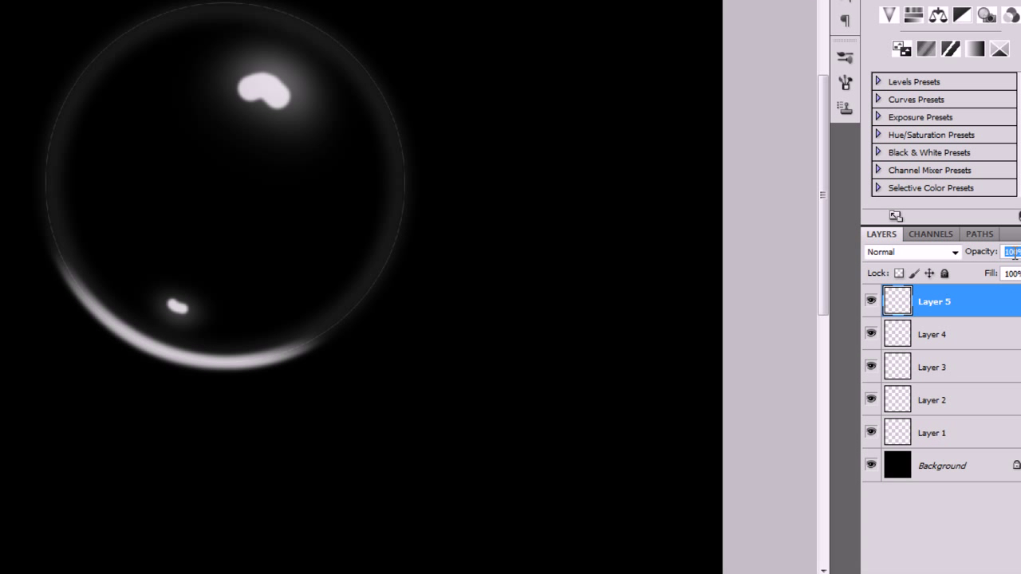
pyautogui.write('30')
pyautogui.press('Return')
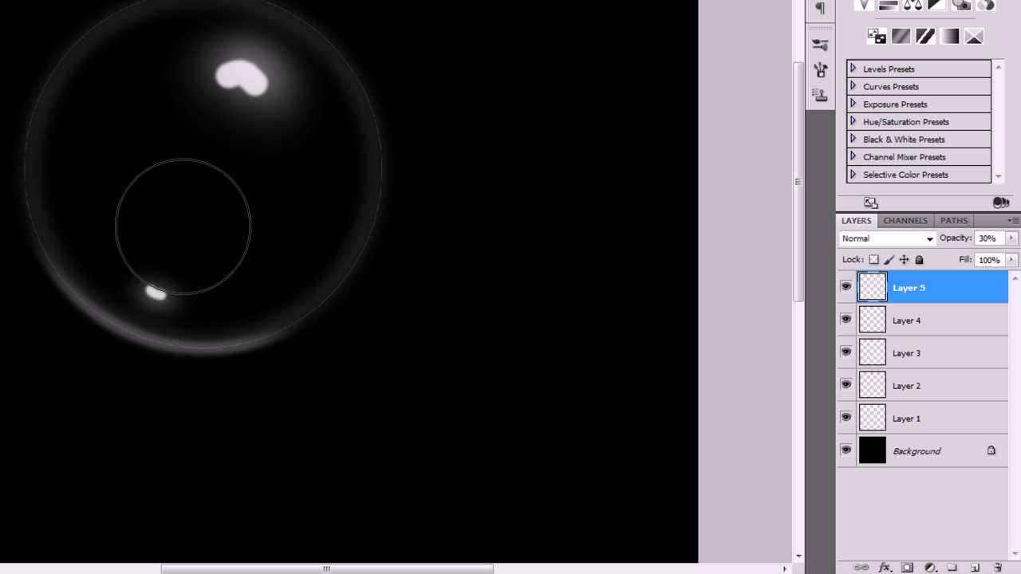
pyautogui.hotkey('ctrl', '-')
pyautogui.hotkey('ctrl', '-')
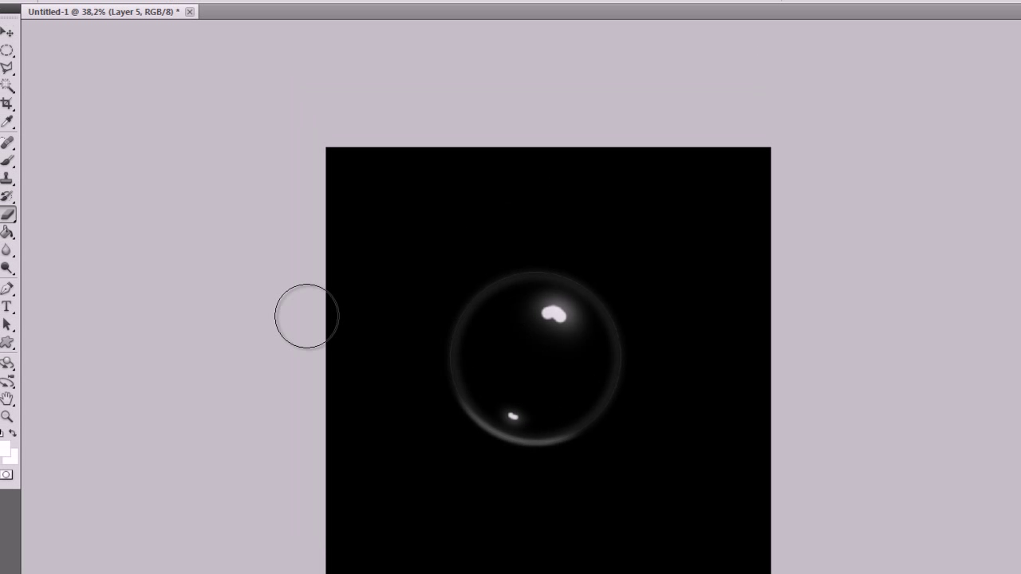
pyautogui.click(9, 56)
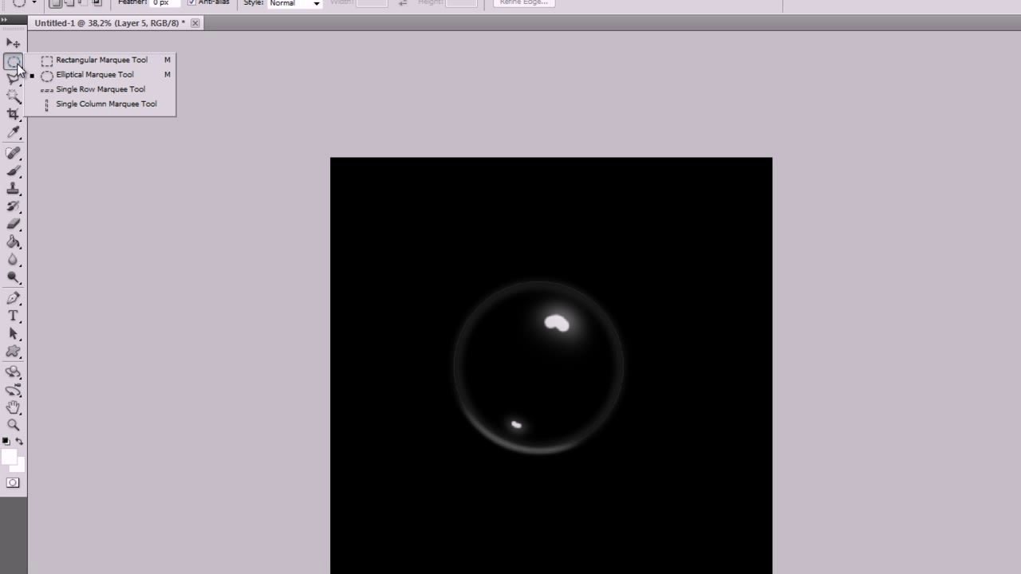
# Drag a rectangular marquee around the bubble and adjust it to frame the whole bubble
pyautogui.click(91, 62)
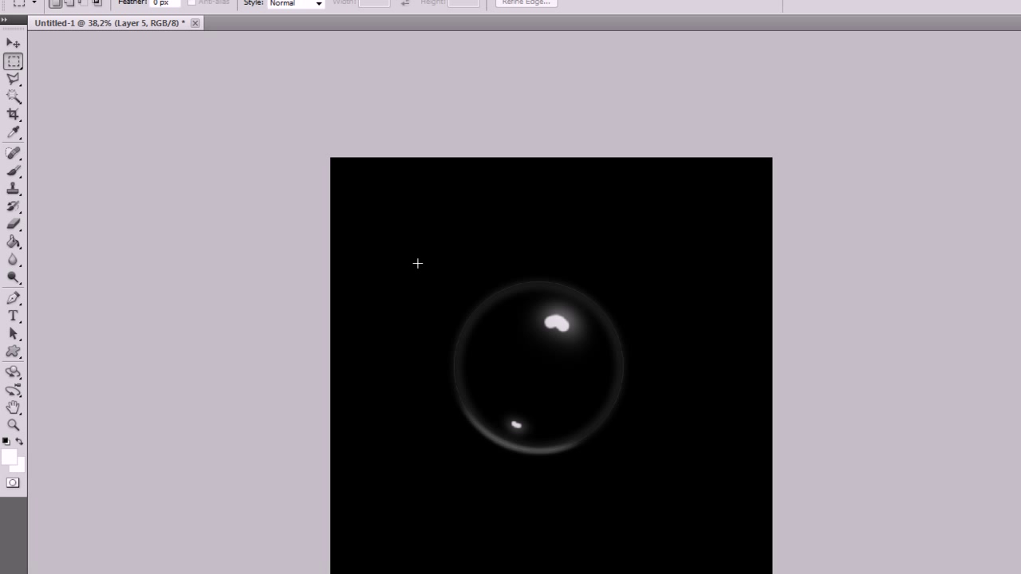
pyautogui.moveTo(608, 444); pyautogui.dragTo(654, 493)
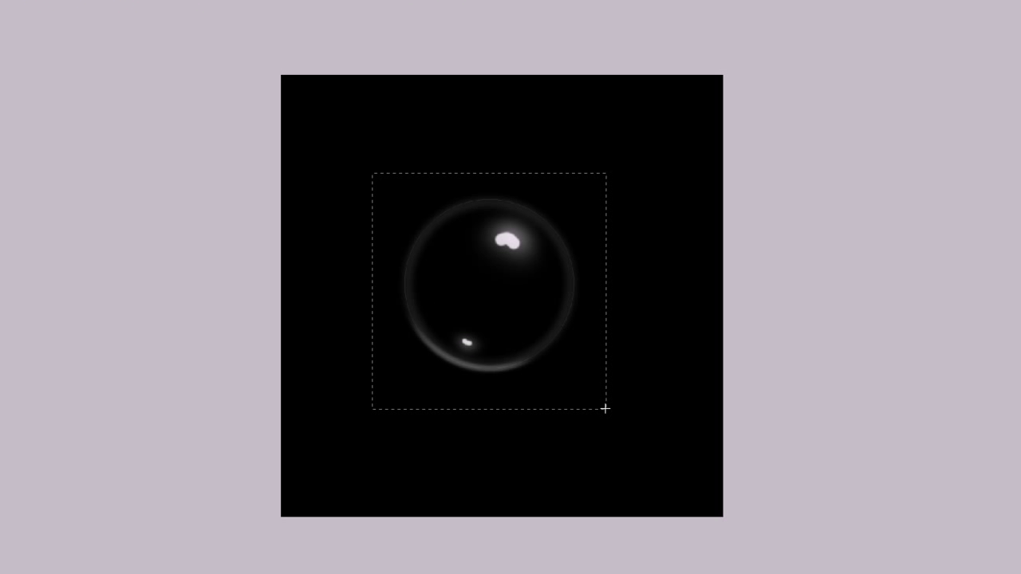
pyautogui.moveTo(606, 412)
pyautogui.mouseDown()
pyautogui.moveTo(588, 405)
pyautogui.moveTo(599, 396)
pyautogui.mouseUp()
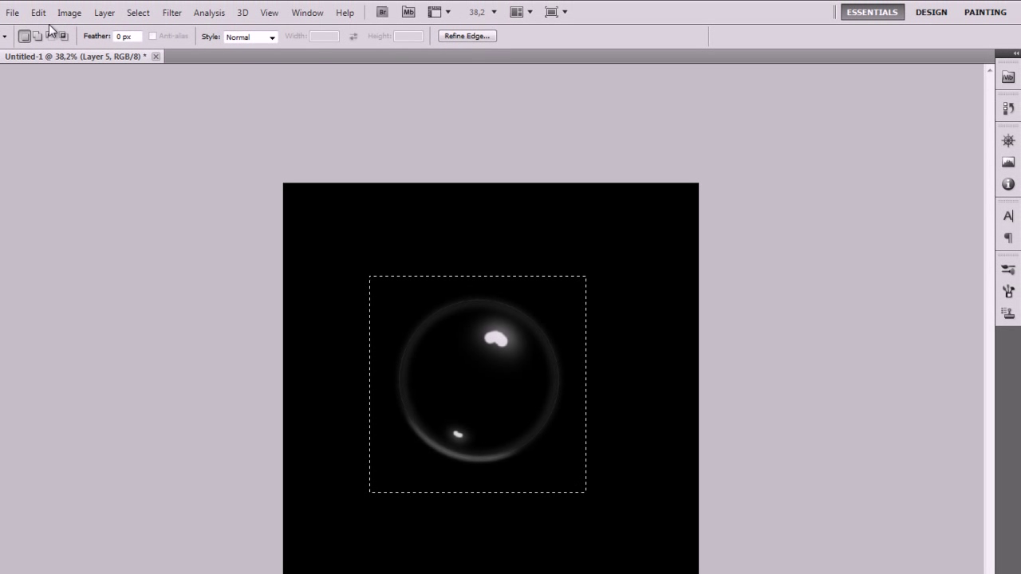
# Copy the merged bubble square and paste it as new Layer 6
pyautogui.click(38, 12)
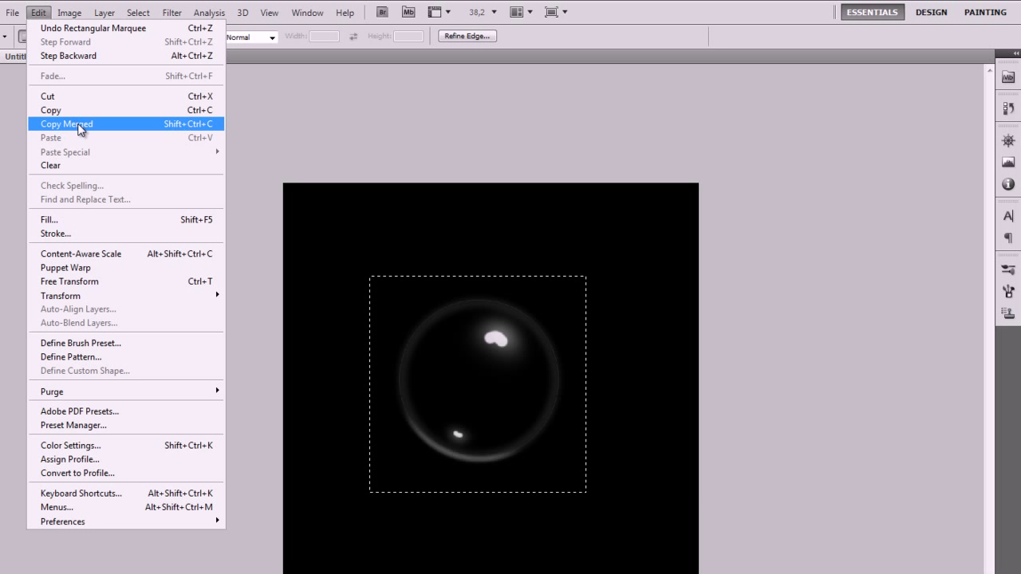
pyautogui.click(78, 125)
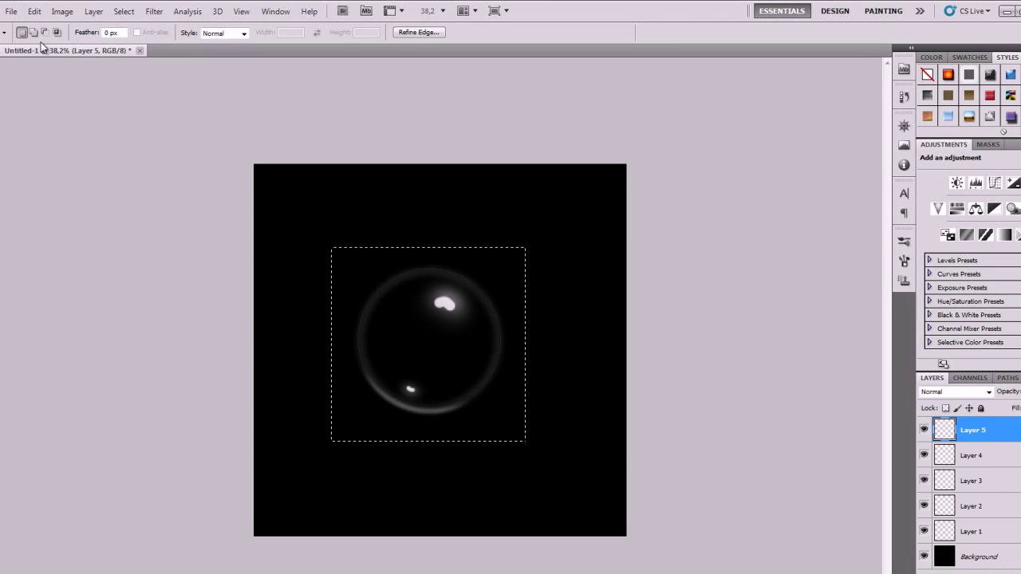
pyautogui.click(39, 13)
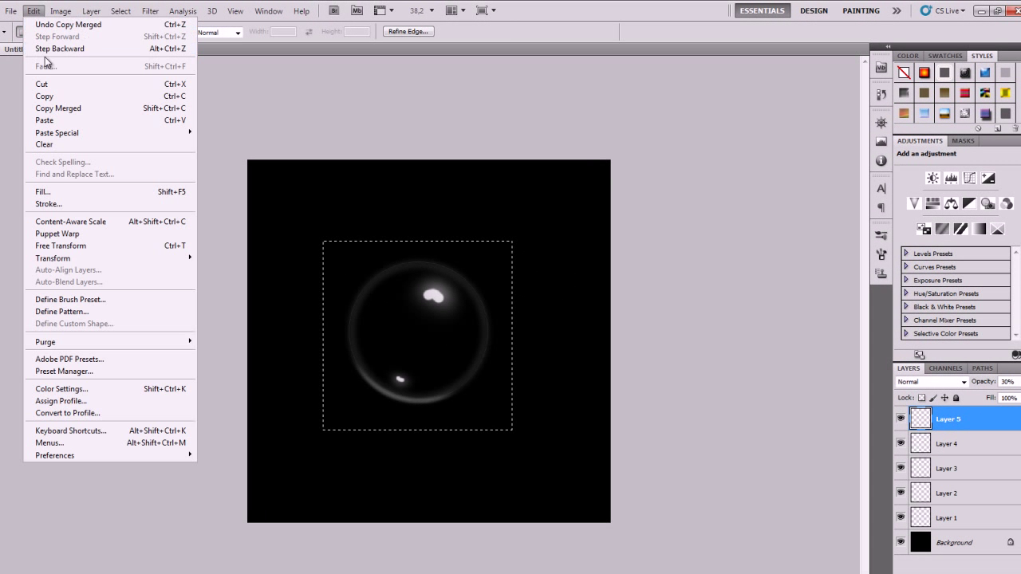
pyautogui.click(72, 121)
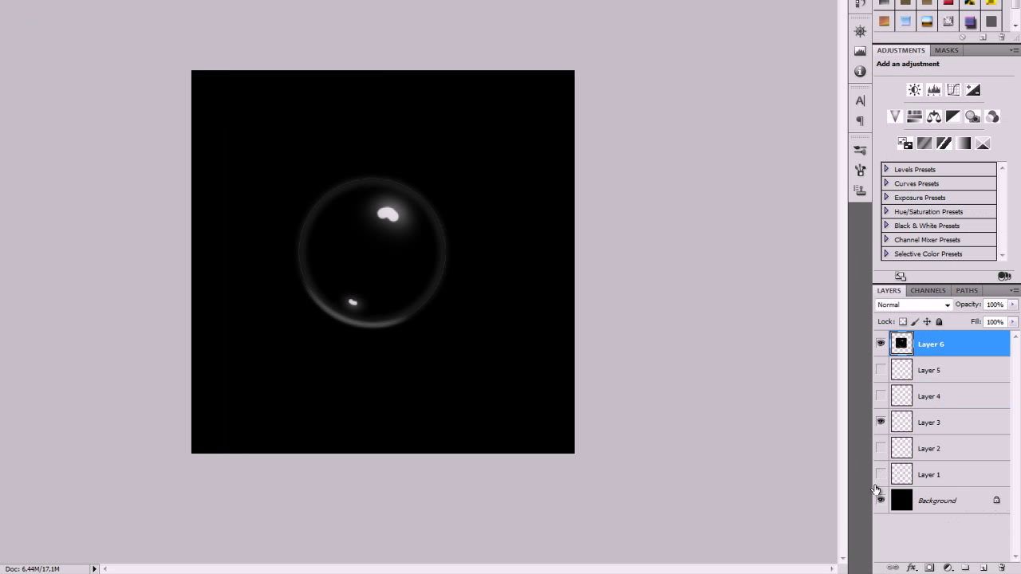
# Hide Layer 3, then select and delete everything around the bubble square on Layer 6
pyautogui.click(881, 423)
pyautogui.keyDown('ctrl'); pyautogui.click(903, 345); pyautogui.keyUp('ctrl')
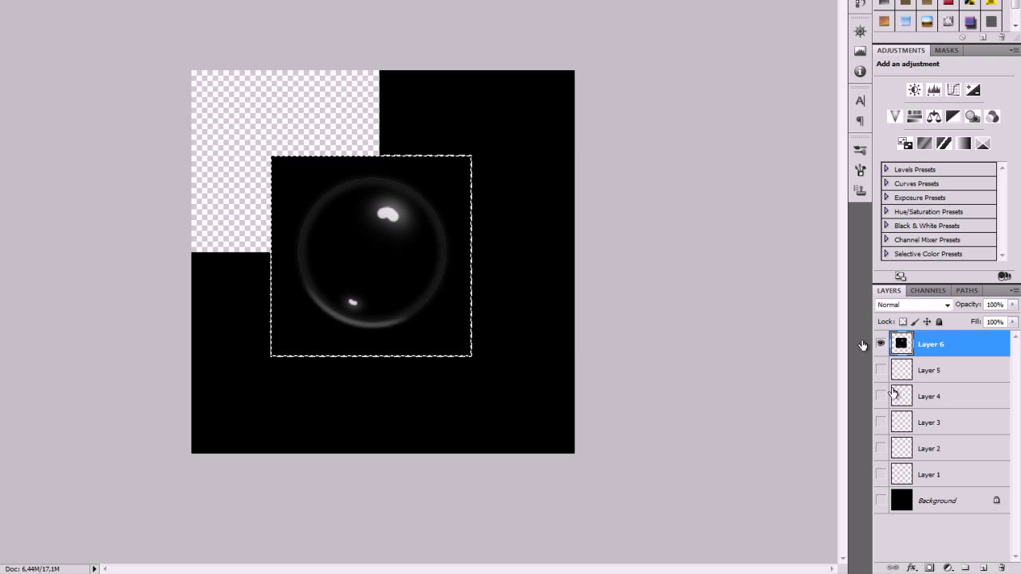
pyautogui.hotkey('ctrl', 'shift', 'i')
pyautogui.press('Delete')
pyautogui.hotkey('ctrl', 'shift', 'i')
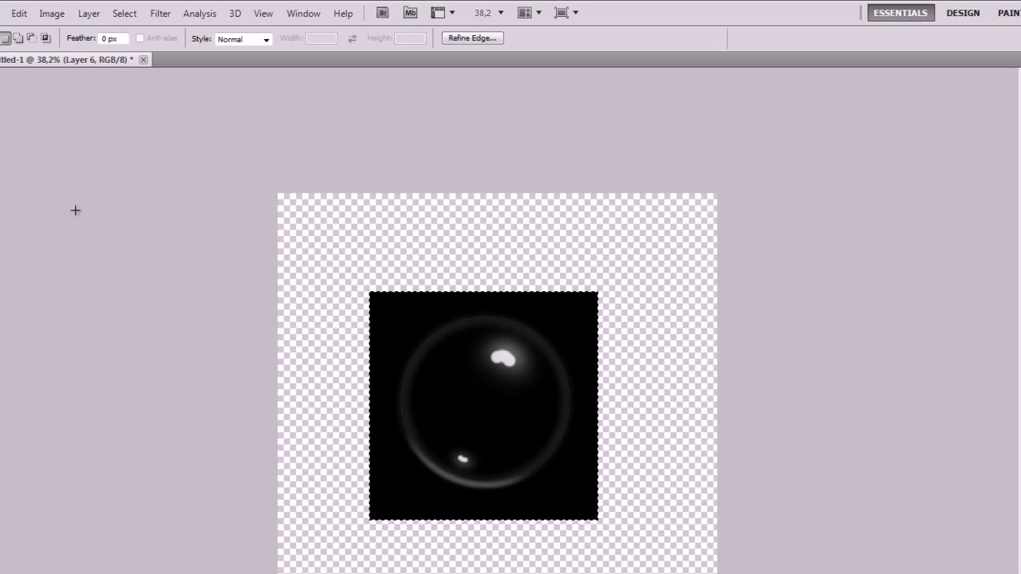
# Invert the bubble square's colours to dark-on-white
pyautogui.click(50, 15)
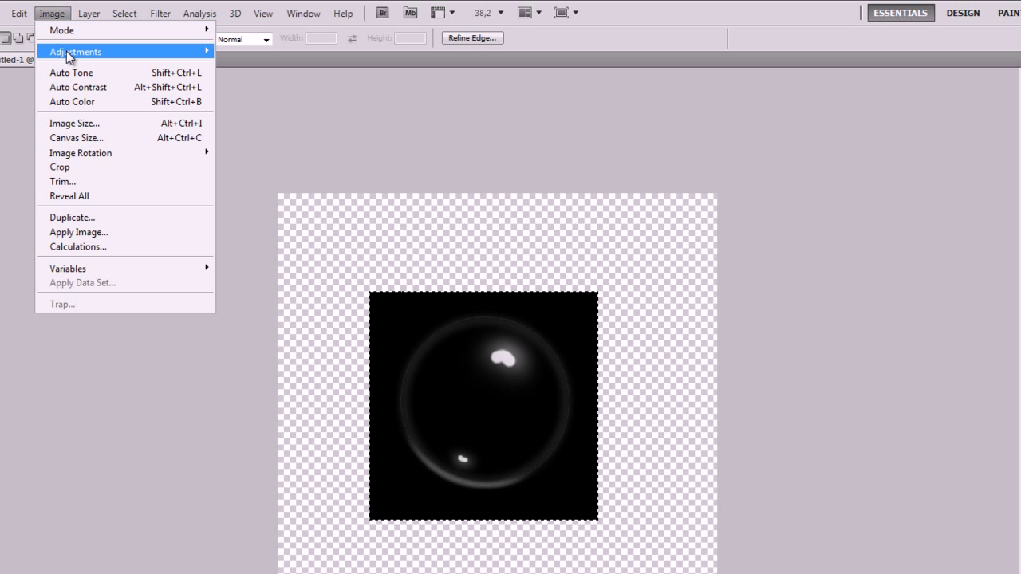
pyautogui.moveTo(68, 53)
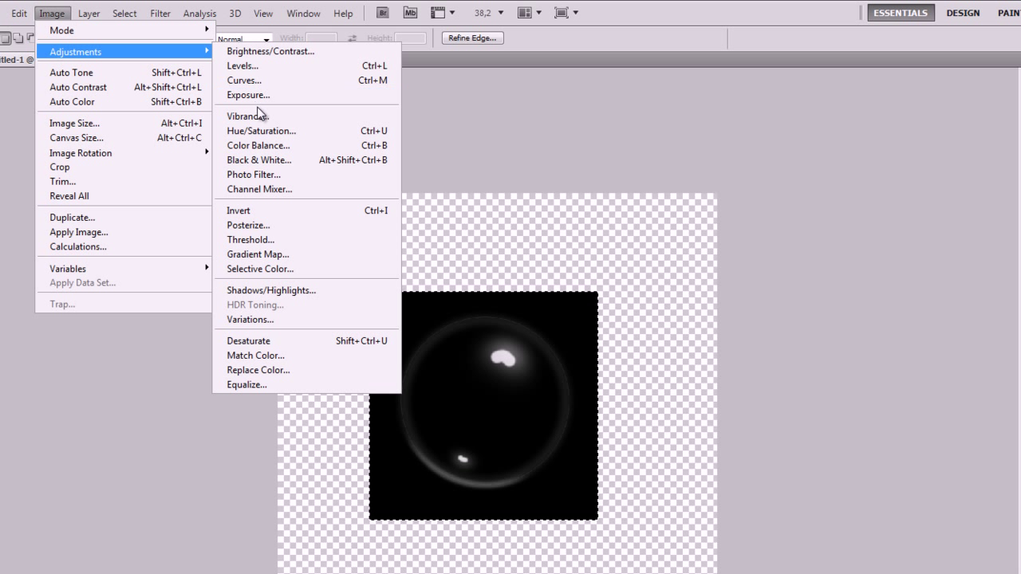
pyautogui.click(285, 209)
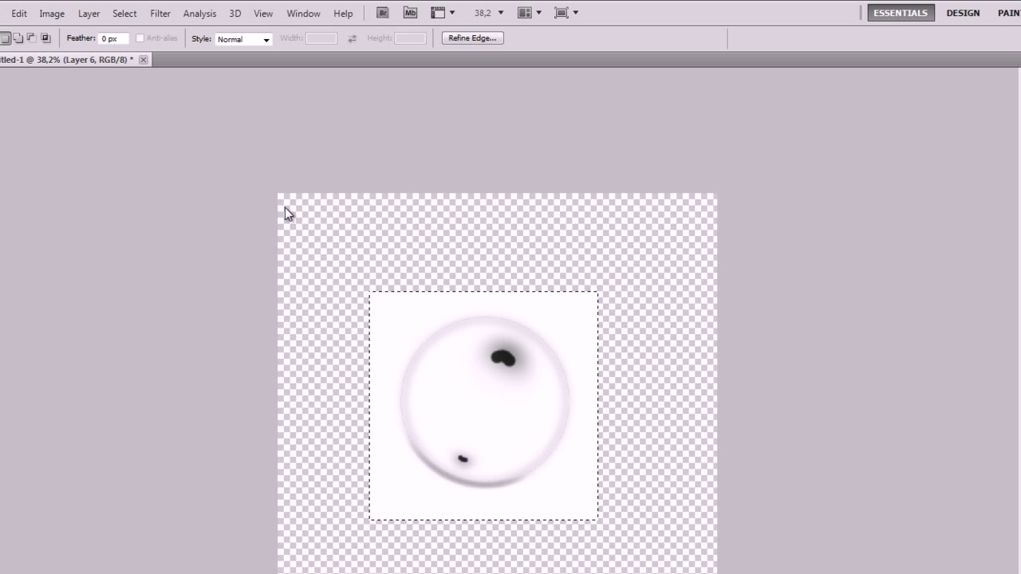
# Define the bubble square as a brush preset named 'su kabarcığı' and deselect
pyautogui.click(16, 13)
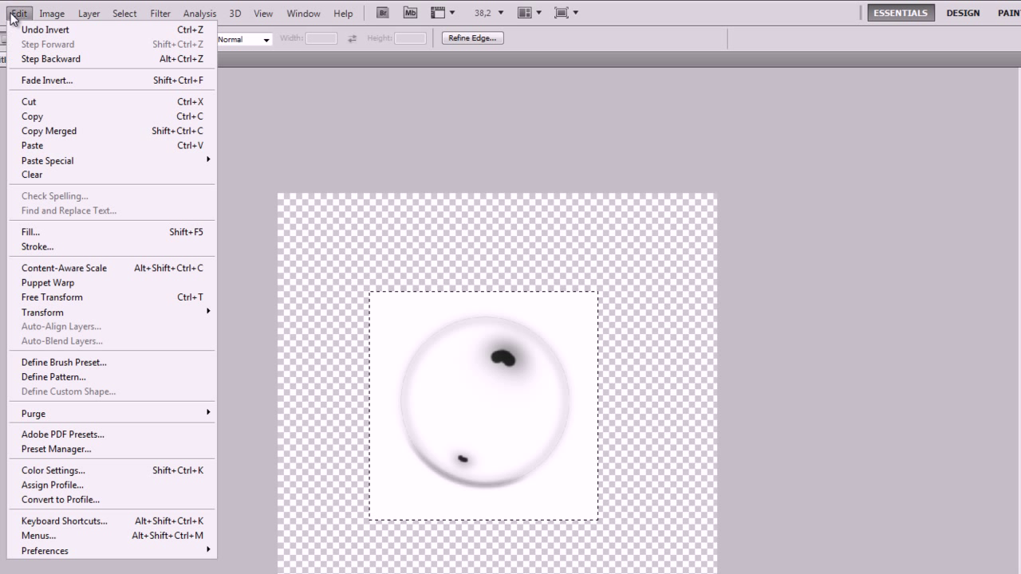
pyautogui.click(128, 361)
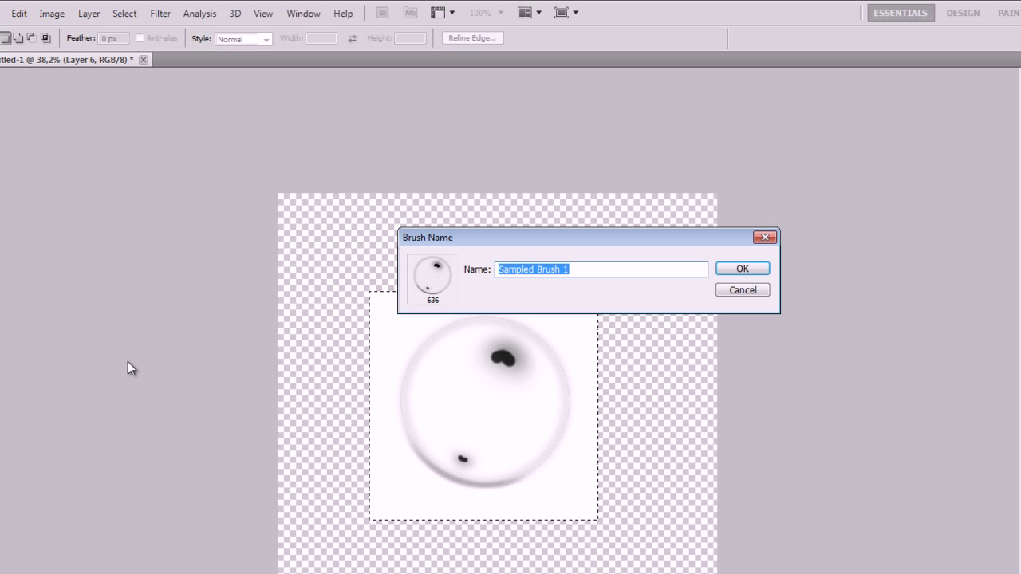
pyautogui.write('su kabarcığı')
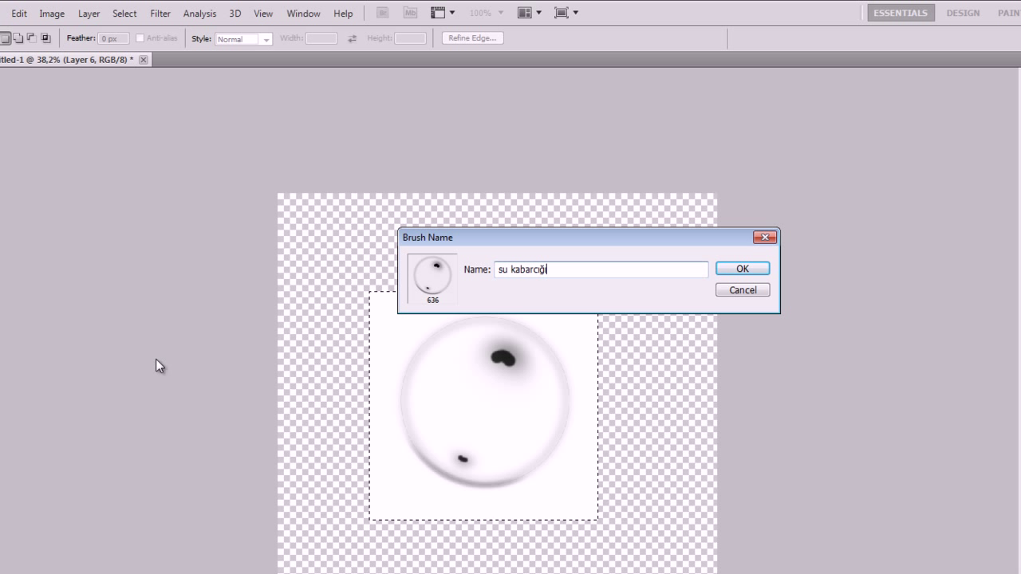
pyautogui.click(730, 271)
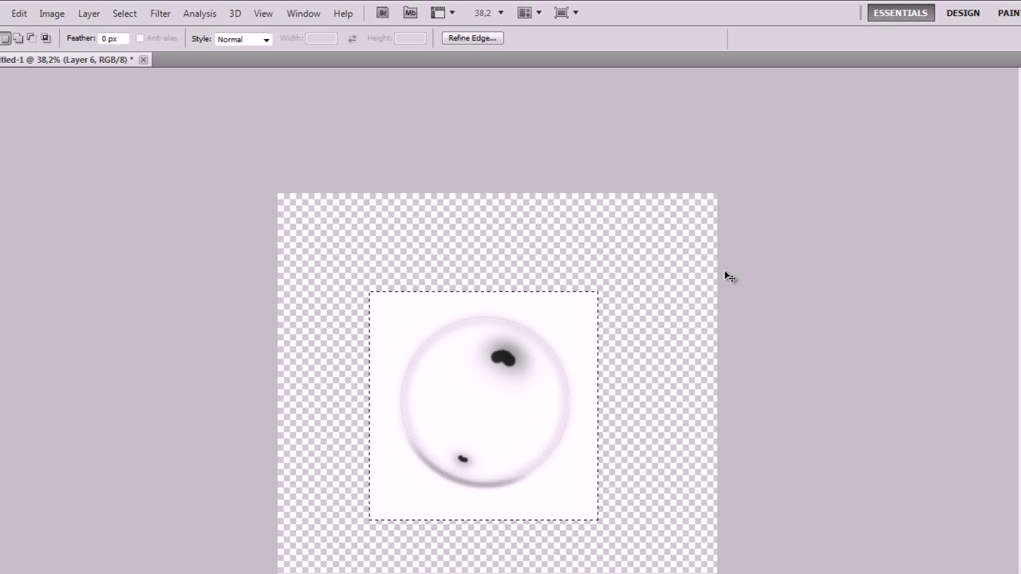
pyautogui.click(698, 295)
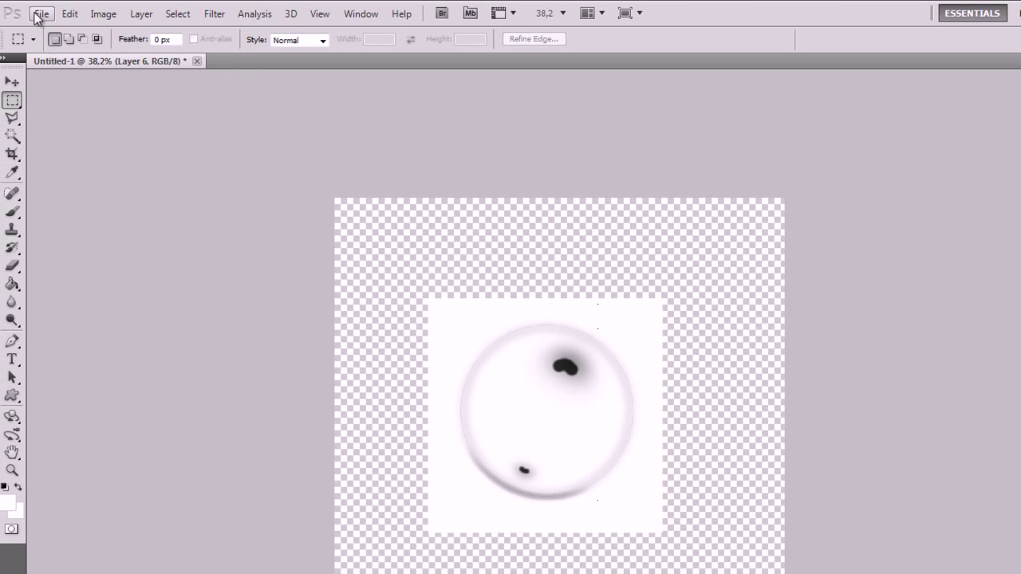
# Open Sade-bir-denizalt-936.jpg from the Masaüstü (desktop) folder
pyautogui.click(39, 15)
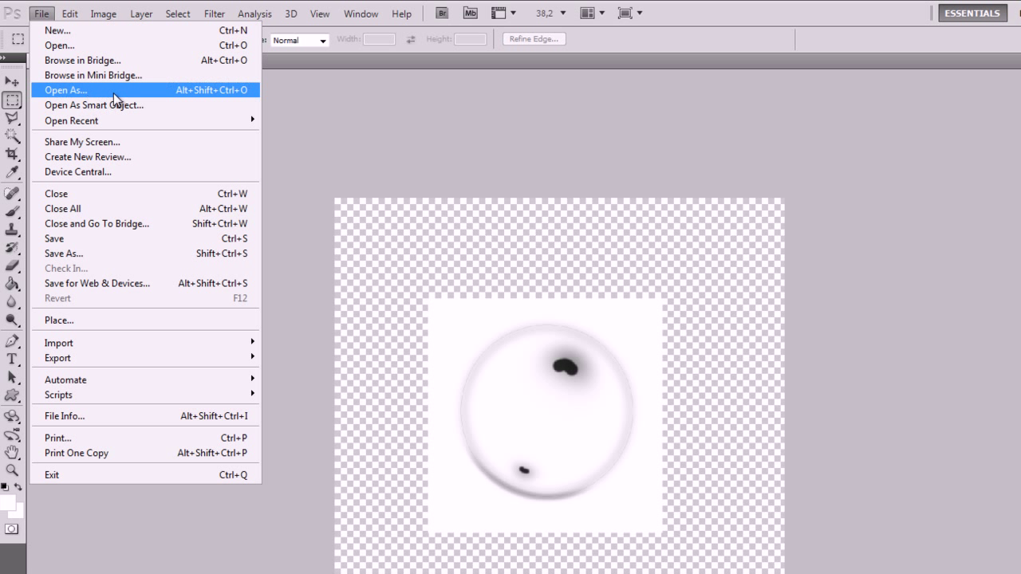
pyautogui.hotkey('ctrl', 'o')
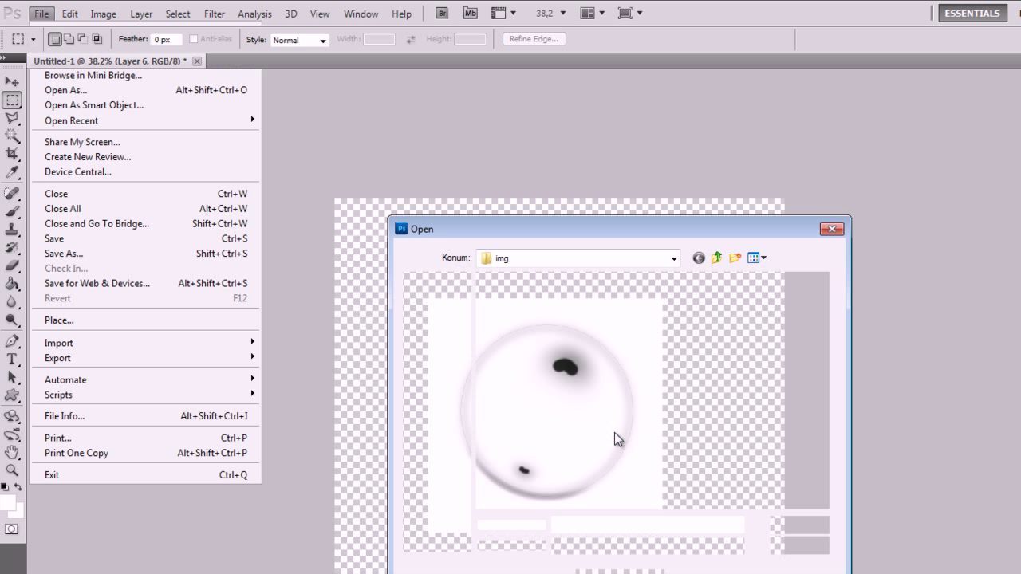
pyautogui.click(439, 341)
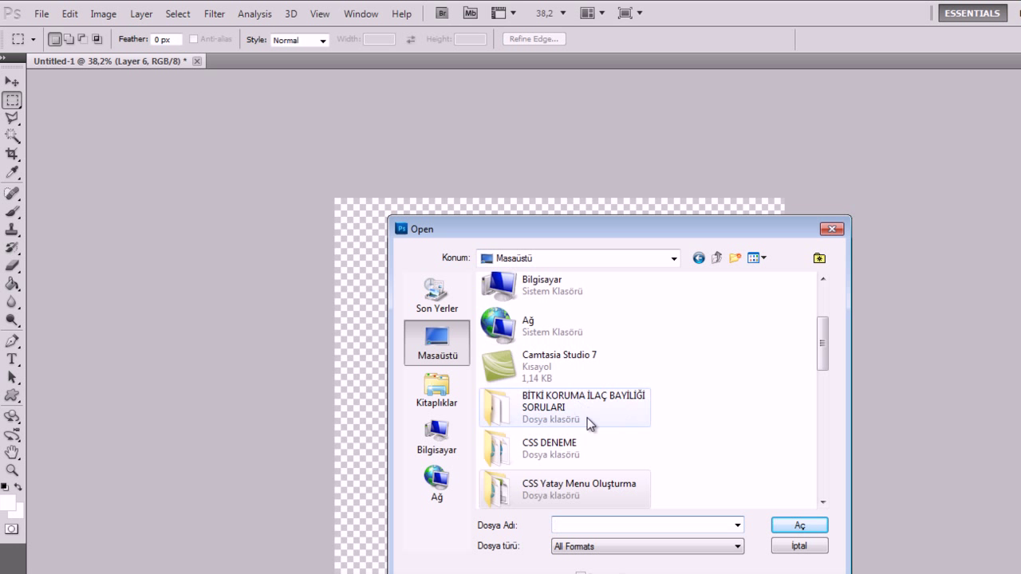
pyautogui.moveTo(824, 346); pyautogui.dragTo(806, 504)
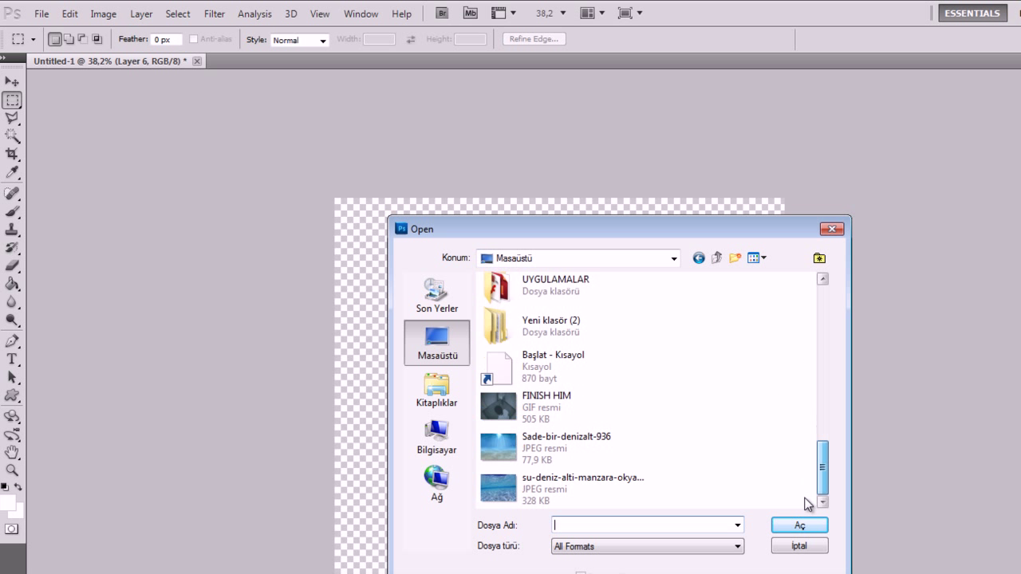
pyautogui.click(536, 450)
pyautogui.click(778, 530)
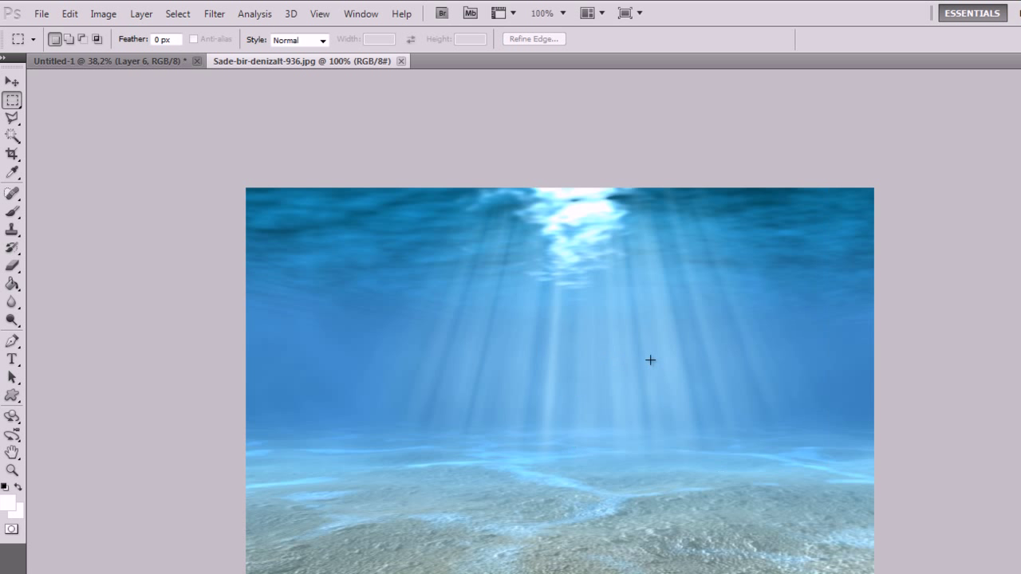
pyautogui.scroll(1, 471, 399)
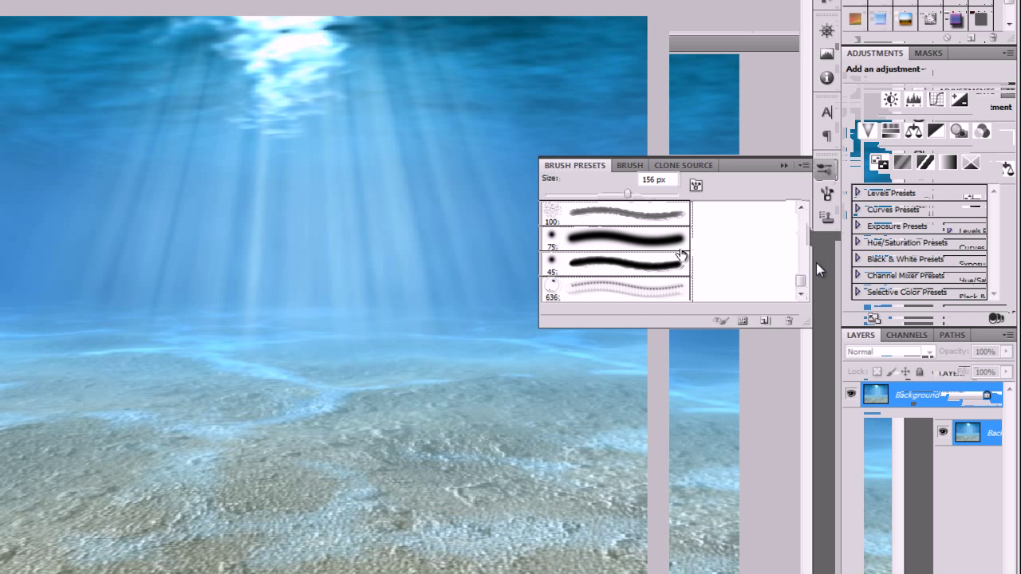
# Select the 636 px bubble brush and add Shape Dynamics angle jitter
pyautogui.click(605, 296)
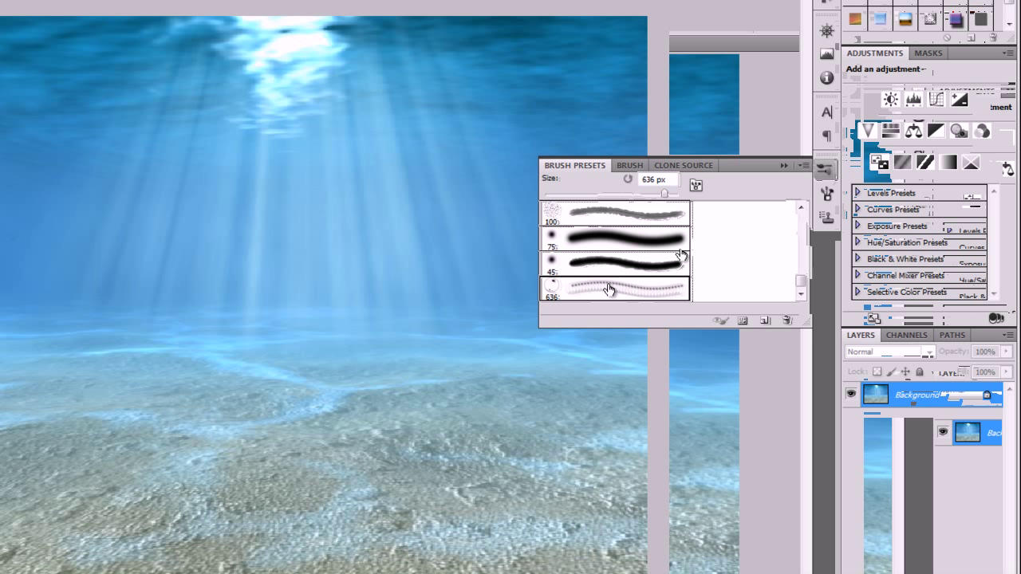
pyautogui.click(629, 166)
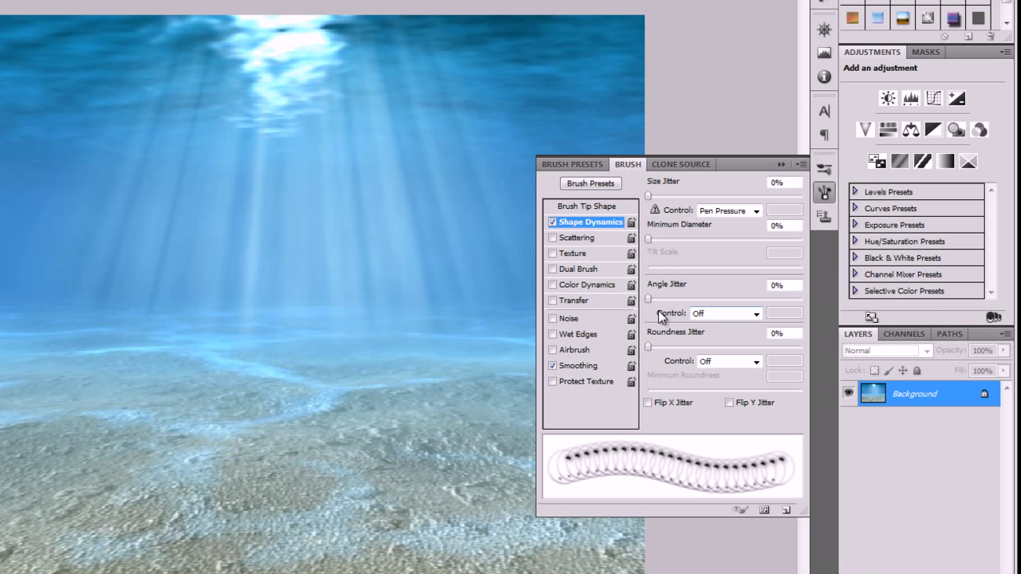
pyautogui.moveTo(649, 299); pyautogui.dragTo(695, 300)
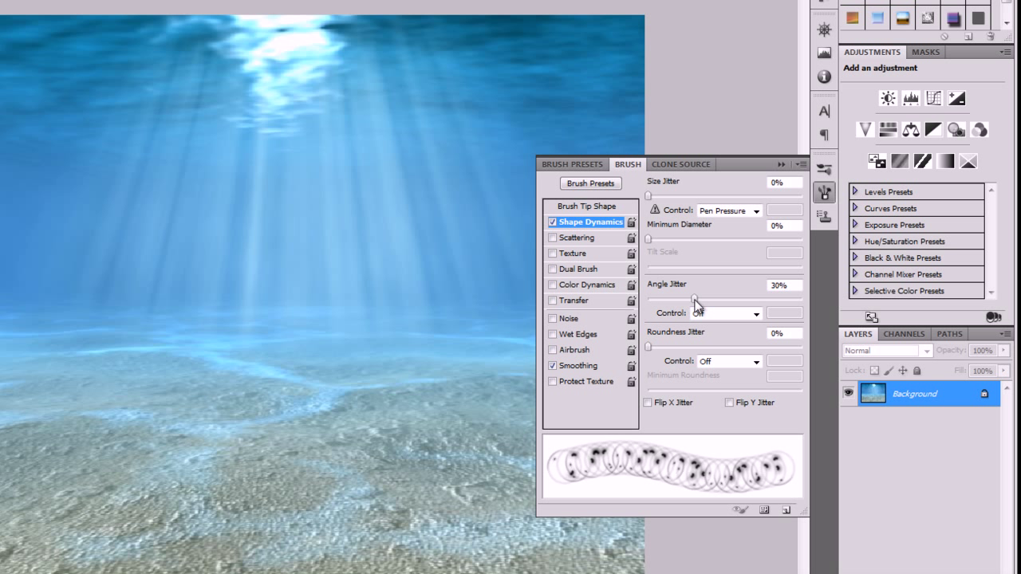
# Enable Scattering on the bubble brush at 281% with count 2
pyautogui.click(575, 239)
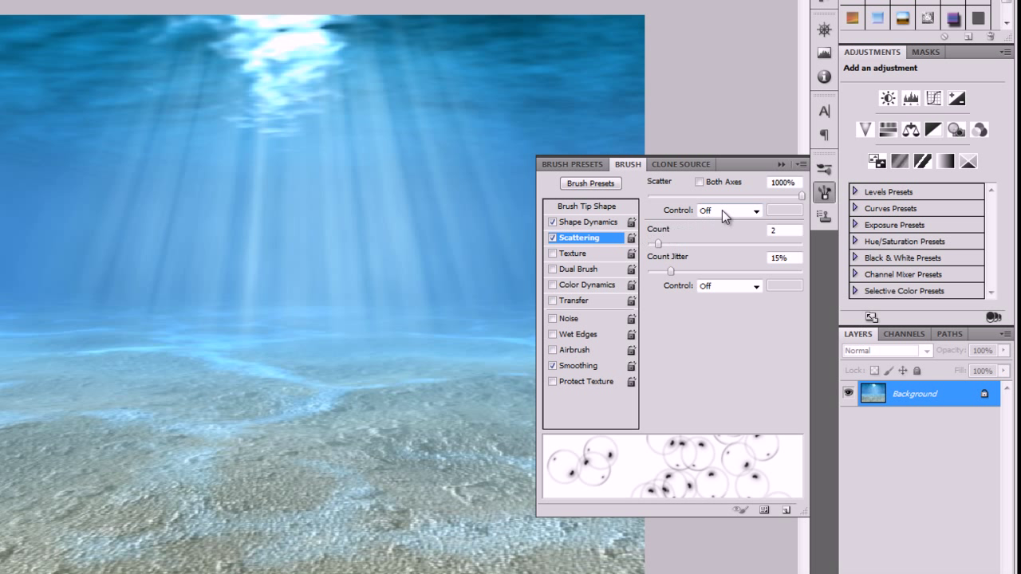
pyautogui.moveTo(743, 196)
pyautogui.mouseDown()
pyautogui.moveTo(713, 196)
pyautogui.moveTo(759, 197)
pyautogui.mouseUp()
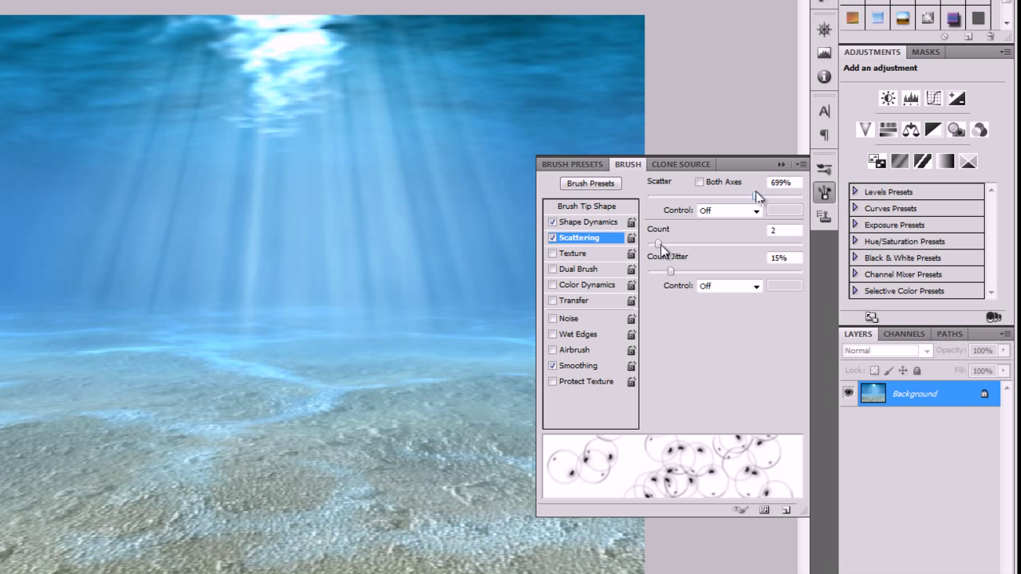
pyautogui.moveTo(660, 244)
pyautogui.mouseDown()
pyautogui.moveTo(739, 240)
pyautogui.moveTo(659, 240)
pyautogui.mouseUp()
pyautogui.moveTo(723, 196); pyautogui.dragTo(691, 195)
pyautogui.rightClick(279, 209)
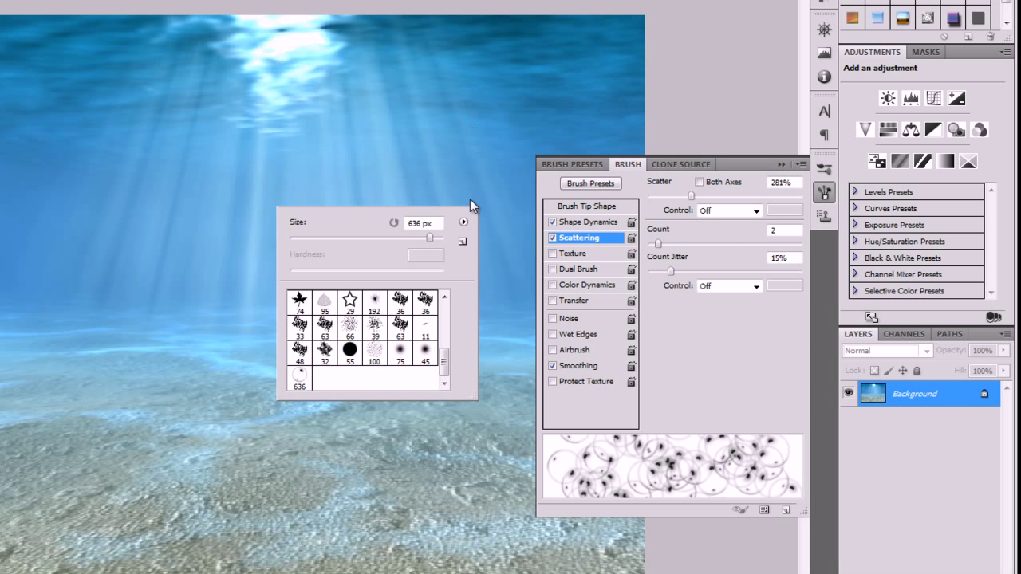
# Shrink the bubble brush and try two test strokes, undoing both
pyautogui.moveTo(429, 238); pyautogui.dragTo(391, 238)
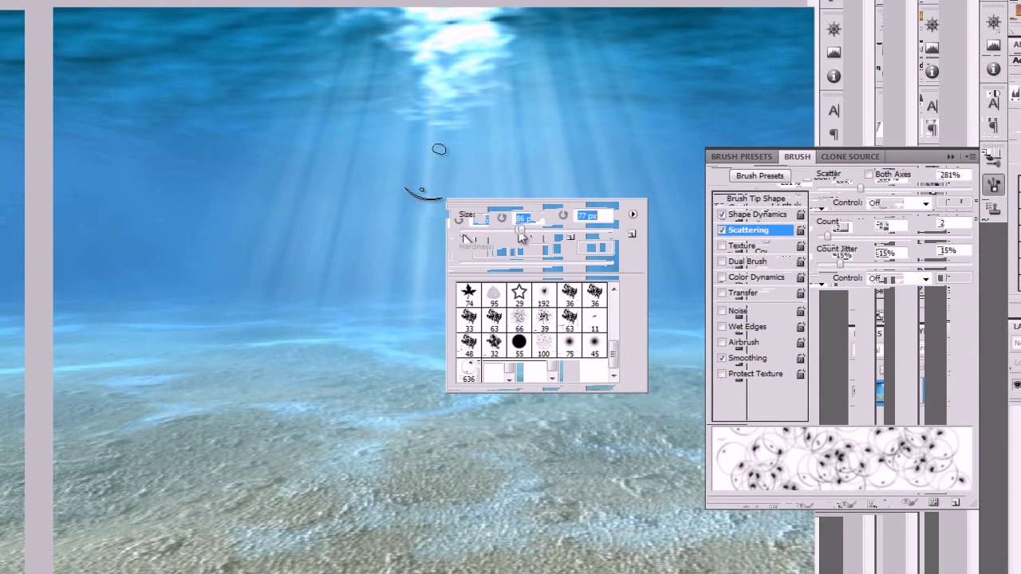
pyautogui.press('Return')
pyautogui.moveTo(415, 120)
pyautogui.mouseDown()
pyautogui.moveTo(421, 221)
pyautogui.moveTo(384, 362)
pyautogui.mouseUp()
pyautogui.hotkey('ctrl', 'z')
pyautogui.moveTo(515, 109)
pyautogui.mouseDown()
pyautogui.moveTo(447, 247)
pyautogui.moveTo(397, 403)
pyautogui.mouseUp()
pyautogui.hotkey('ctrl', 'z')
# Reduce the brush to 23 px and lower its scatter to 204%
pyautogui.rightClick(448, 172)
pyautogui.moveTo(507, 211)
pyautogui.mouseDown()
pyautogui.moveTo(438, 182)
pyautogui.moveTo(416, 224)
pyautogui.moveTo(446, 334)
pyautogui.mouseUp()
pyautogui.press('Return')
pyautogui.hotkey('ctrl', 'z')
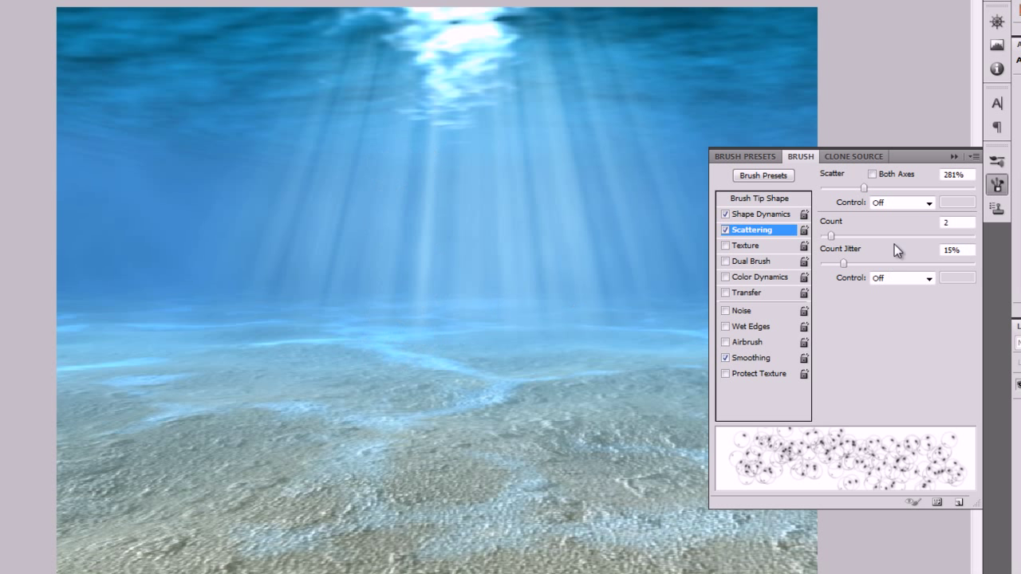
pyautogui.moveTo(863, 187); pyautogui.dragTo(851, 193)
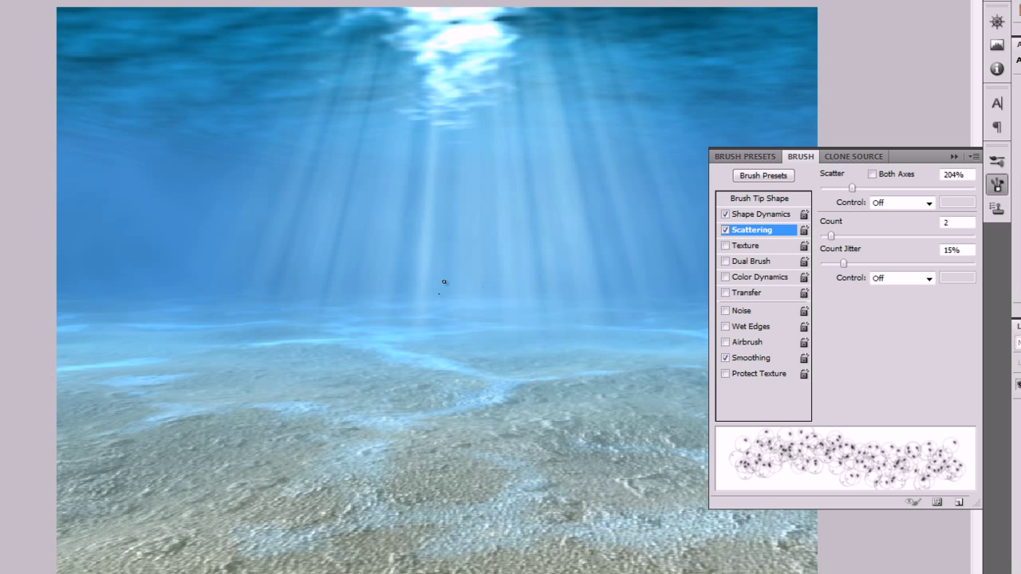
pyautogui.rightClick(447, 213)
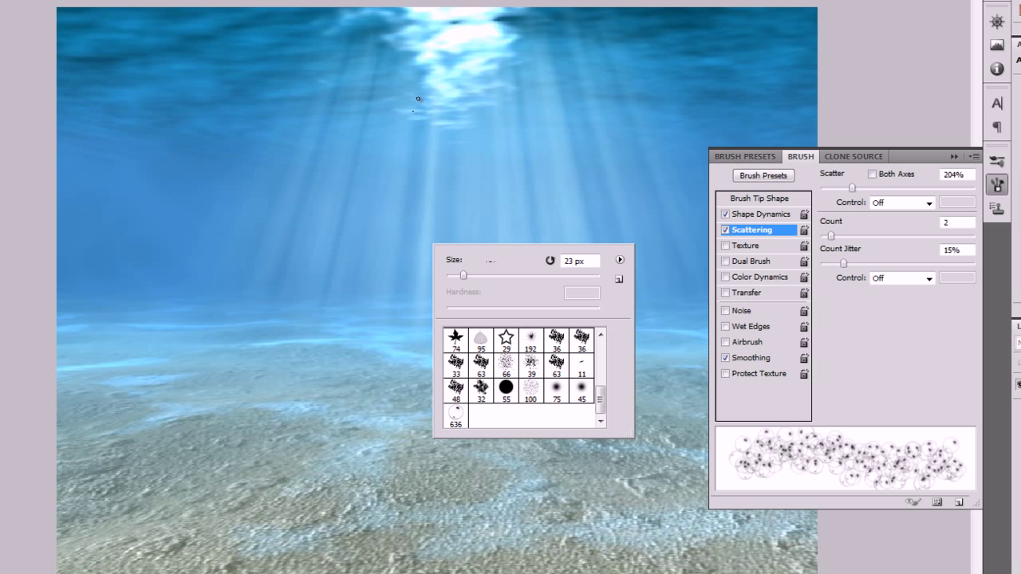
pyautogui.click(433, 54)
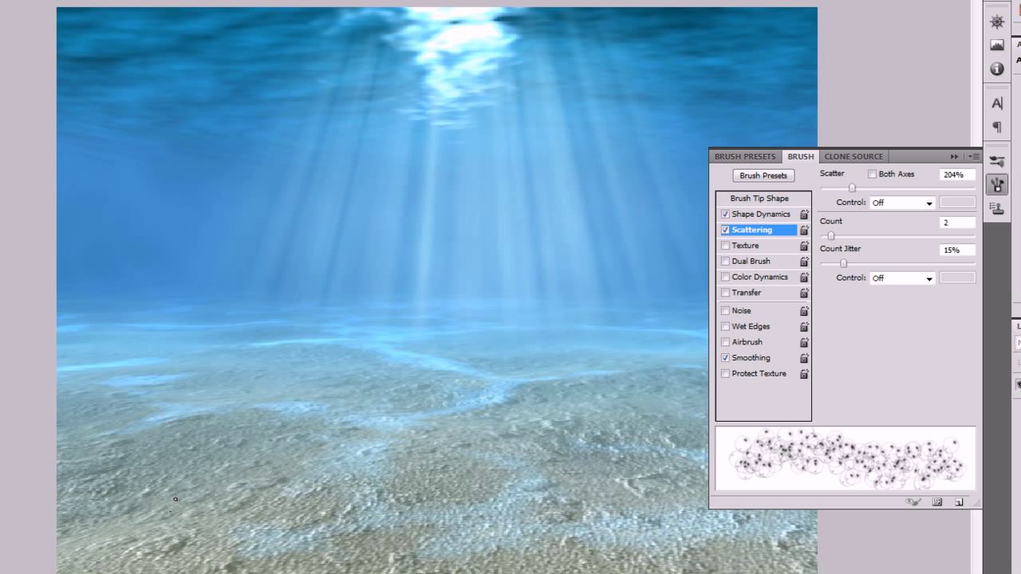
# Set the brush to 56 px, raise scatter to 628%, and paint bubbles over sand and water
pyautogui.moveTo(116, 514)
pyautogui.mouseDown()
pyautogui.moveTo(188, 456)
pyautogui.moveTo(248, 428)
pyautogui.mouseUp()
pyautogui.rightClick(473, 382)
pyautogui.moveTo(494, 413); pyautogui.dragTo(516, 413)
pyautogui.moveTo(117, 507)
pyautogui.mouseDown()
pyautogui.moveTo(194, 474)
pyautogui.moveTo(248, 421)
pyautogui.mouseUp()
pyautogui.moveTo(852, 188); pyautogui.dragTo(917, 188)
pyautogui.moveTo(263, 359)
pyautogui.mouseDown()
pyautogui.moveTo(278, 338)
pyautogui.moveTo(361, 275)
pyautogui.moveTo(408, 211)
pyautogui.moveTo(458, 175)
pyautogui.moveTo(516, 102)
pyautogui.mouseUp()
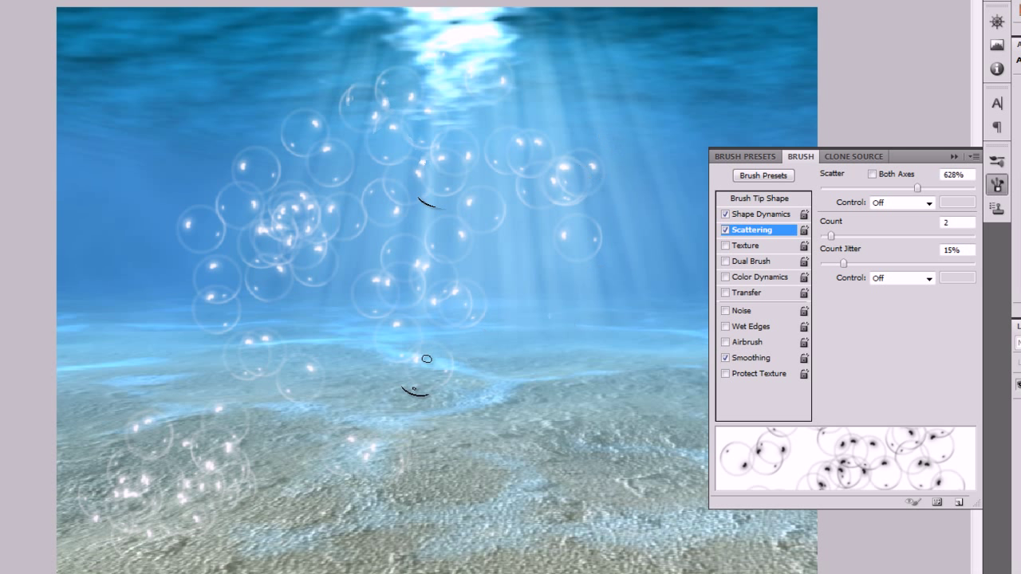
pyautogui.scroll(-1, 438, 299)
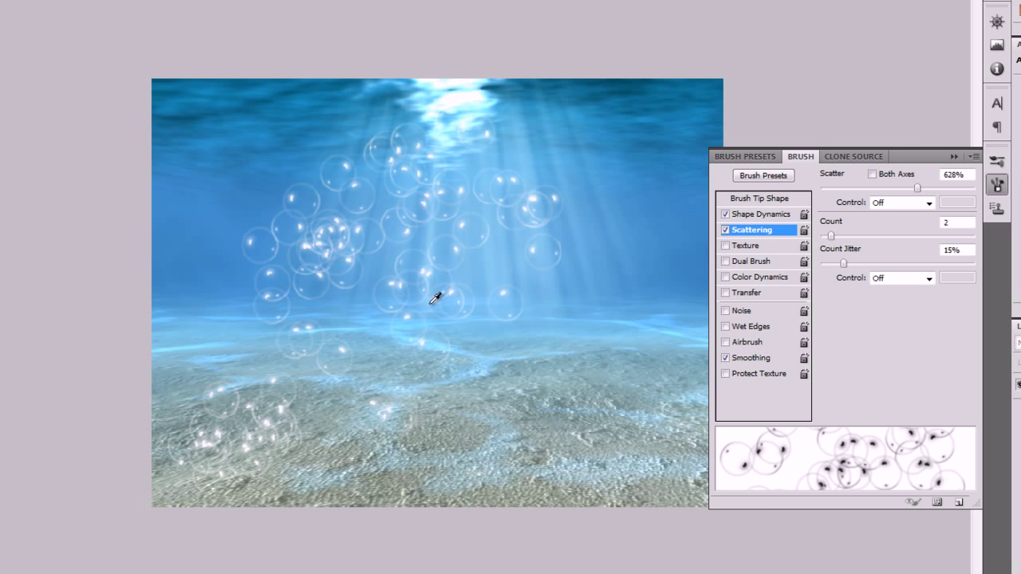